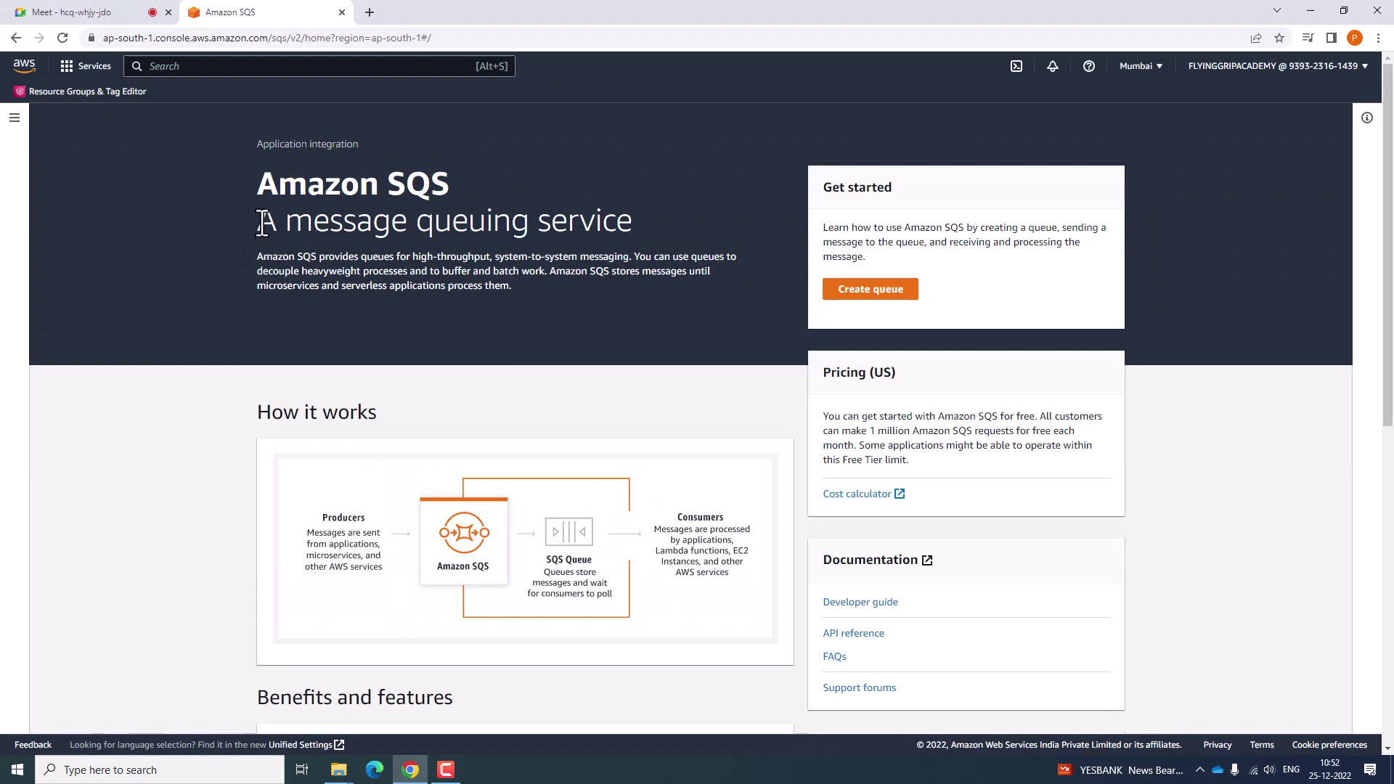
Examine the Amazon SQS overview page, covering how it works, benefits and features, use cases and related services.
{"action": "left_click_drag", "start_coordinate": [258, 220], "coordinate": [629, 219]}
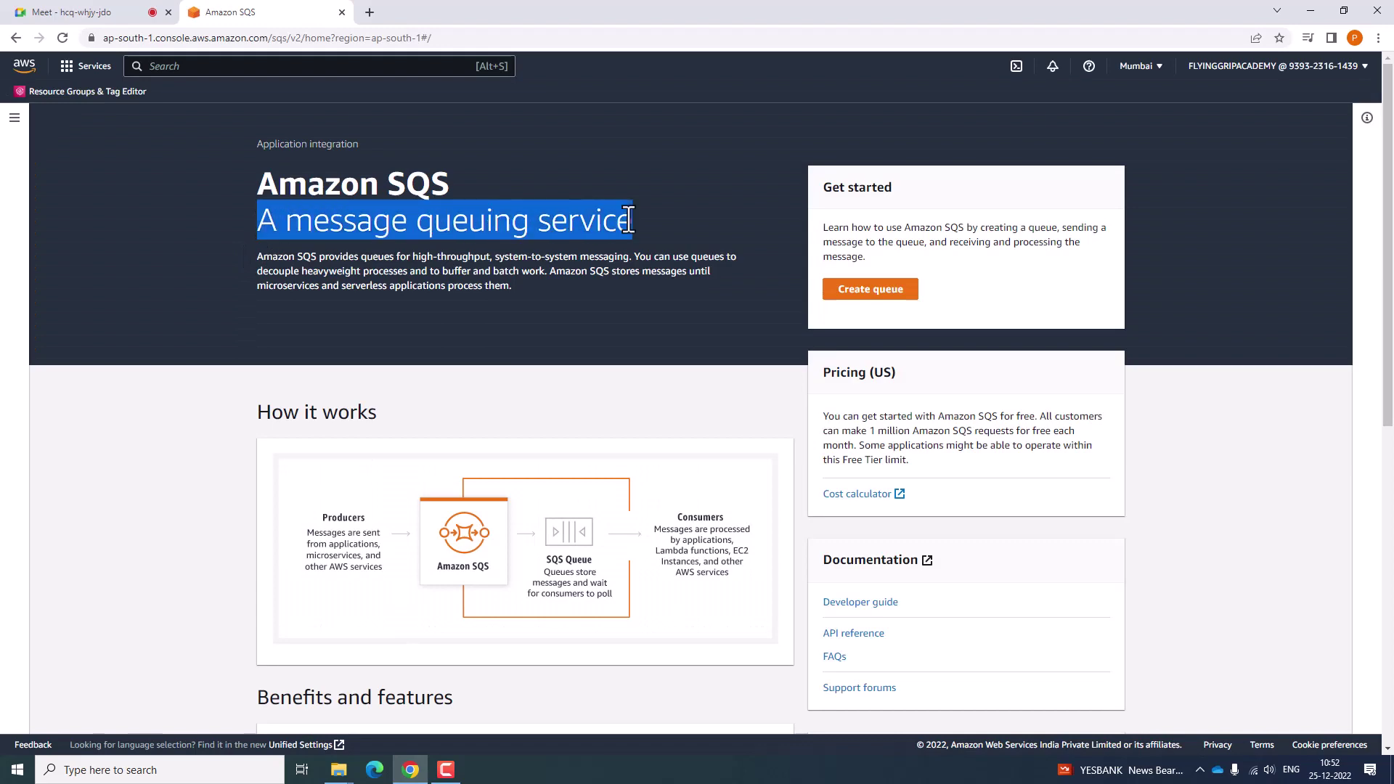
{"action": "scroll", "coordinate": [519, 407], "scroll_direction": "down", "scroll_amount": 3}
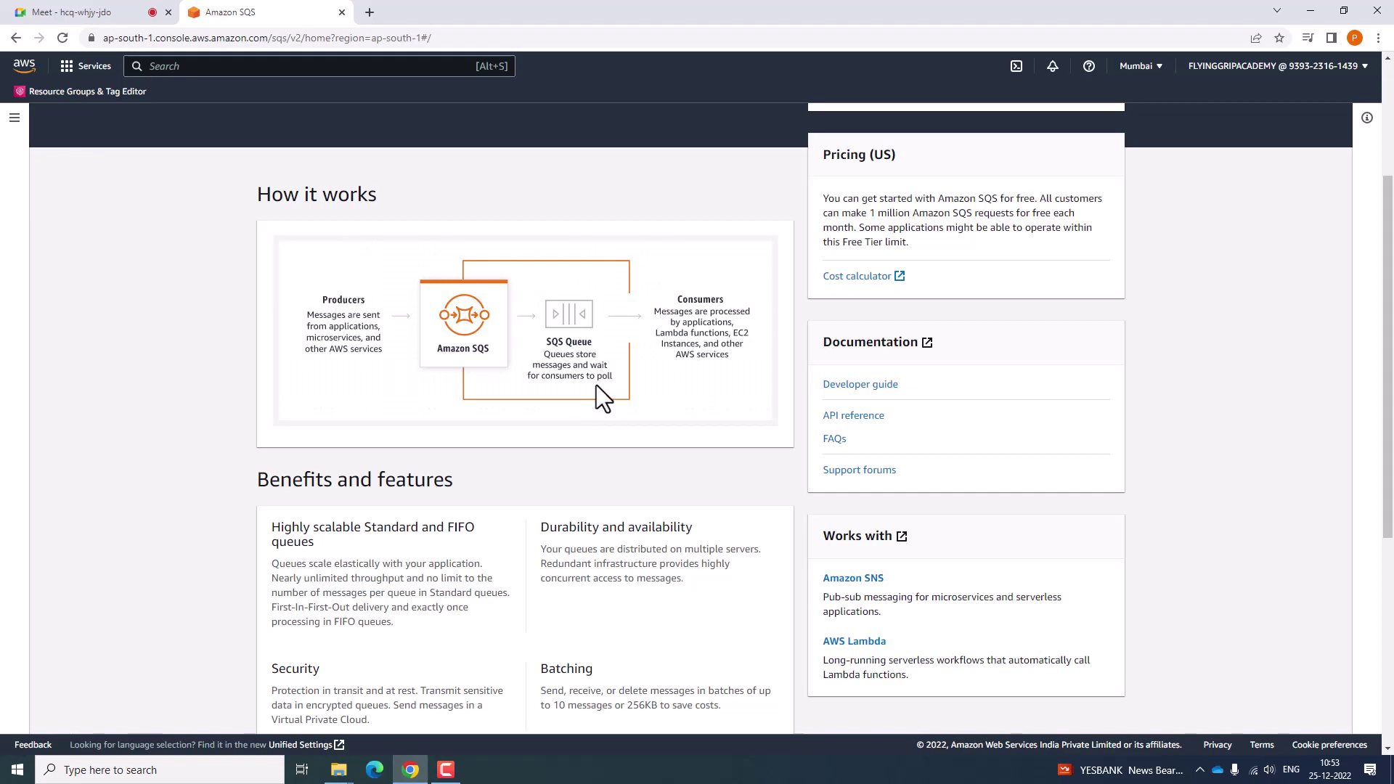
{"action": "scroll", "coordinate": [595, 385], "scroll_direction": "up", "scroll_amount": 4}
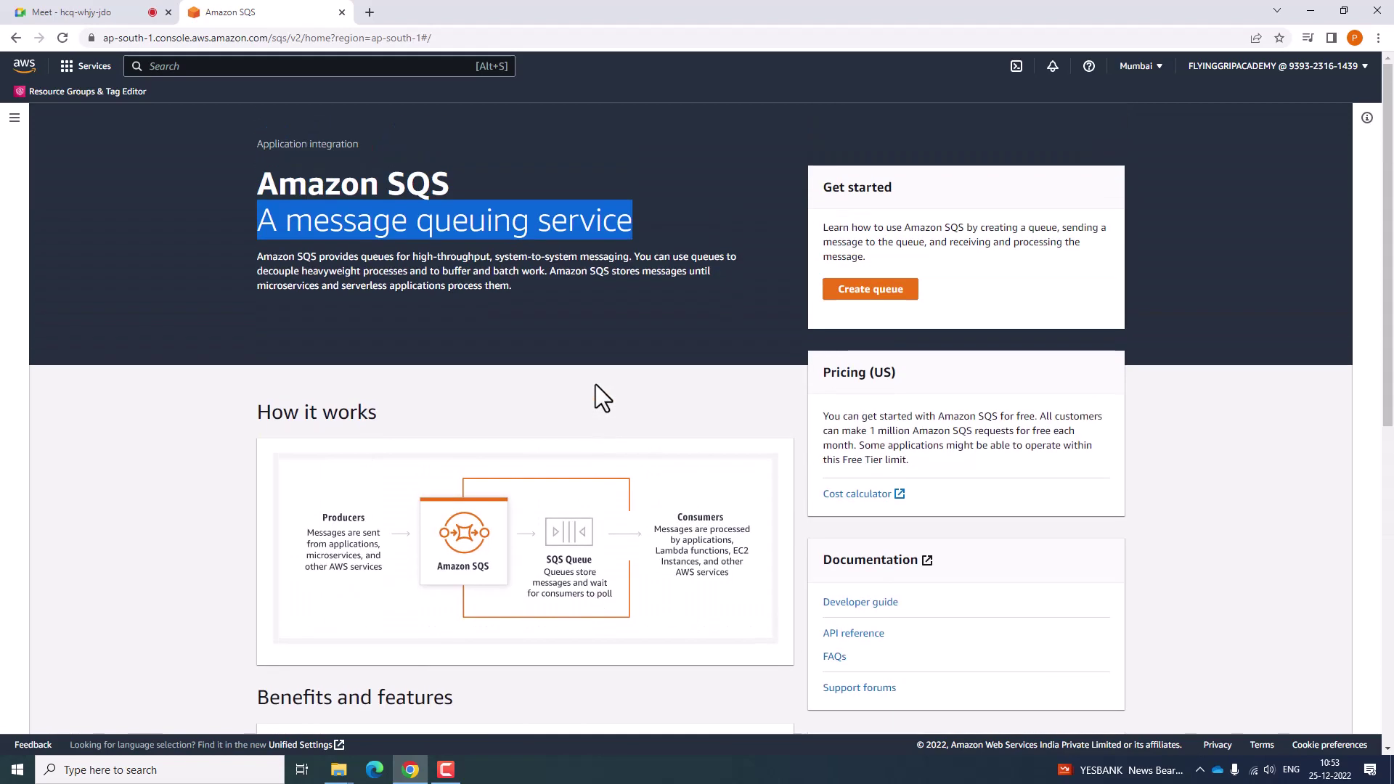
{"action": "scroll", "coordinate": [1070, 441], "scroll_direction": "down", "scroll_amount": 10}
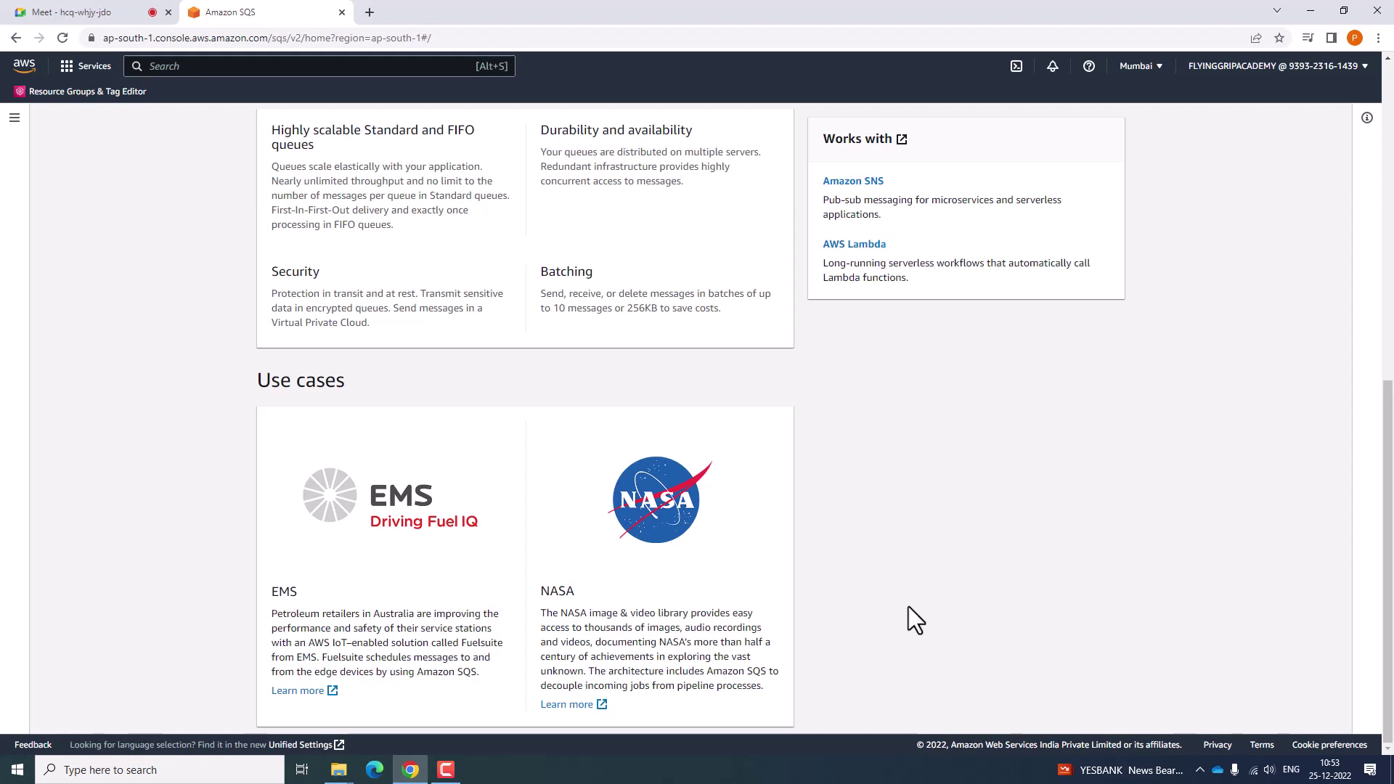
{"action": "scroll", "coordinate": [908, 607], "scroll_direction": "up", "scroll_amount": 7}
{"action": "scroll", "coordinate": [908, 607], "scroll_direction": "down", "scroll_amount": 4}
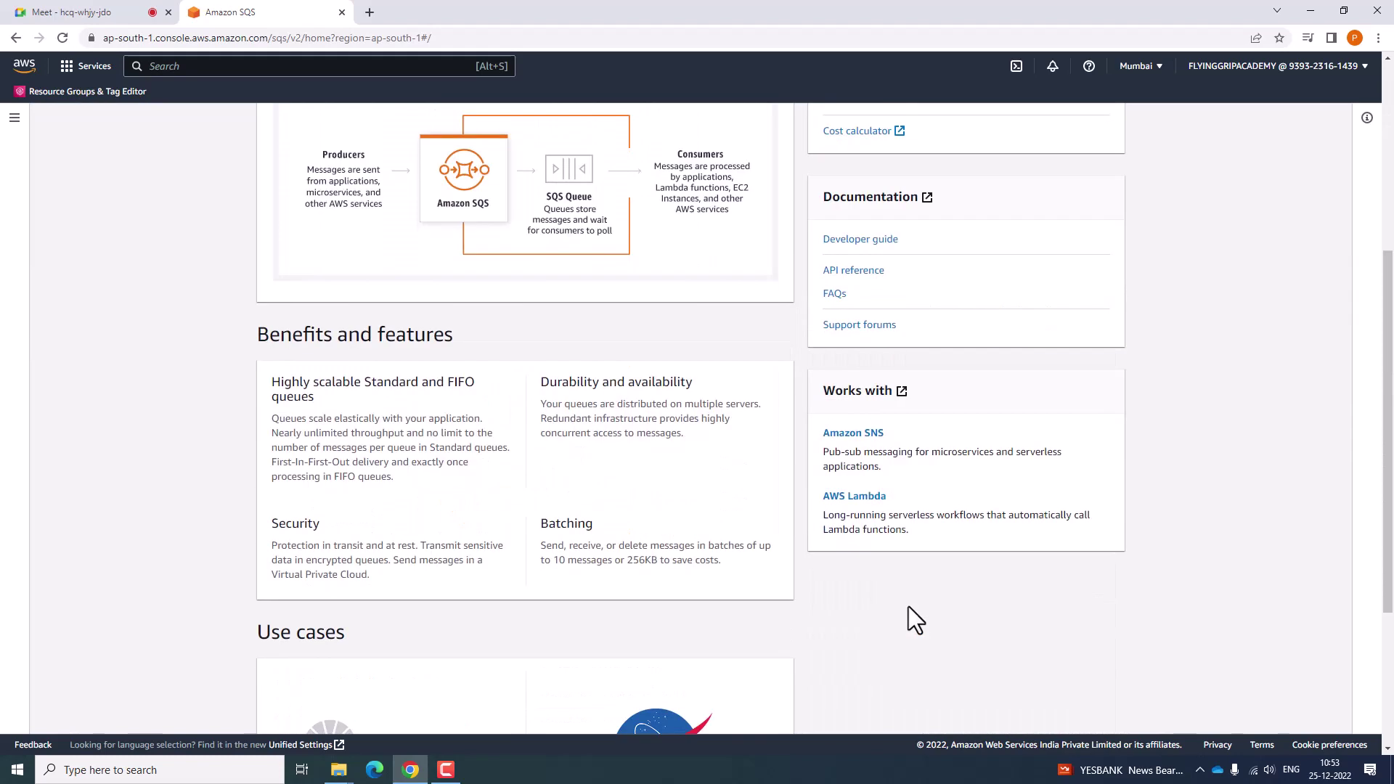
{"action": "scroll", "coordinate": [909, 607], "scroll_direction": "up", "scroll_amount": 1}
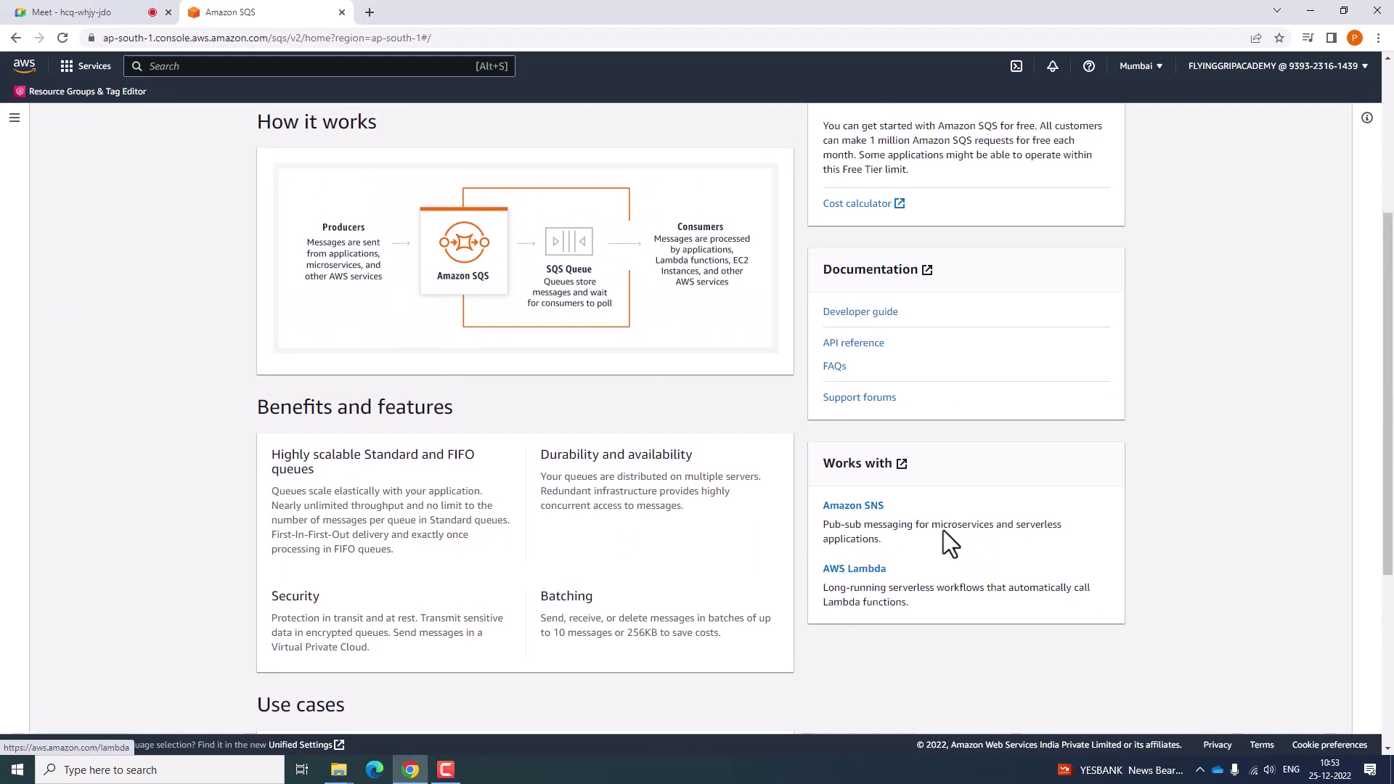
{"action": "scroll", "coordinate": [1155, 414], "scroll_direction": "up", "scroll_amount": 4}
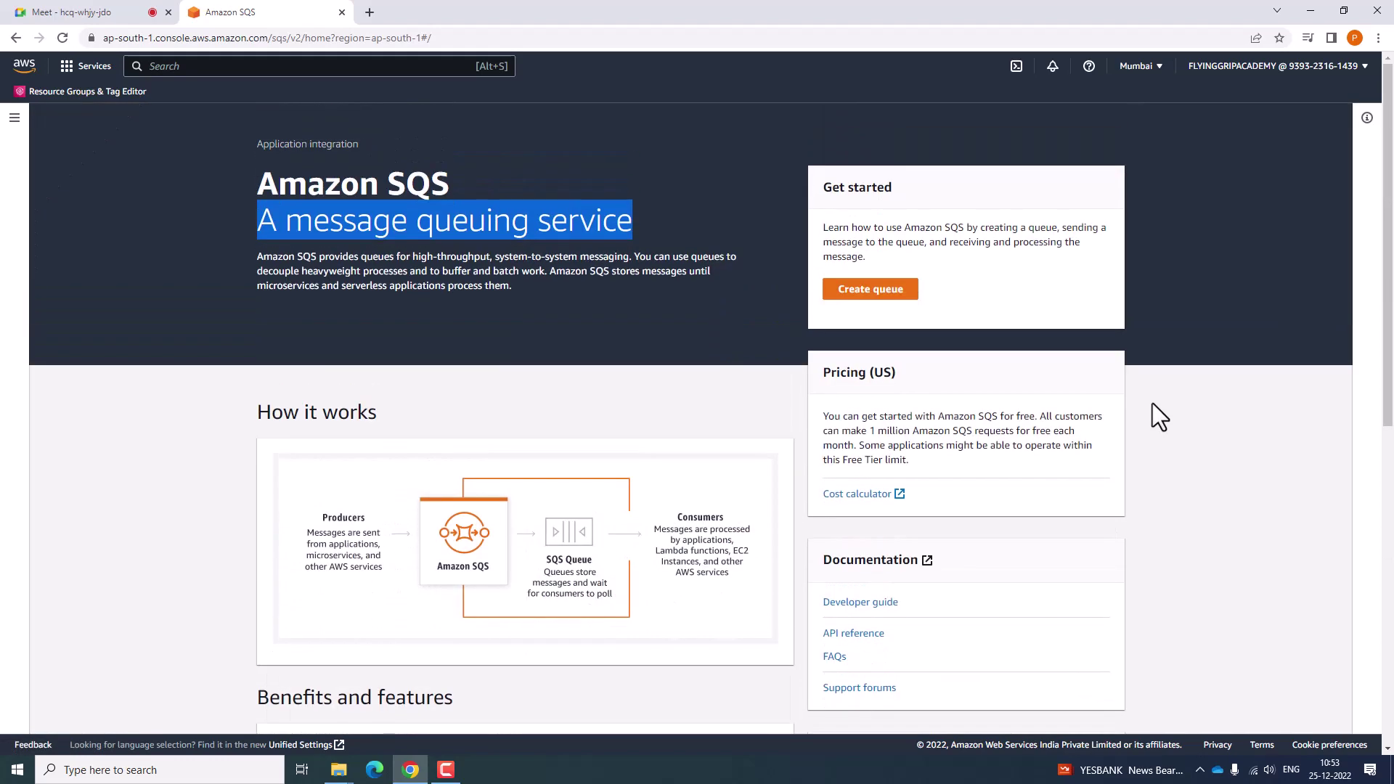
{"action": "left_click", "coordinate": [731, 352]}
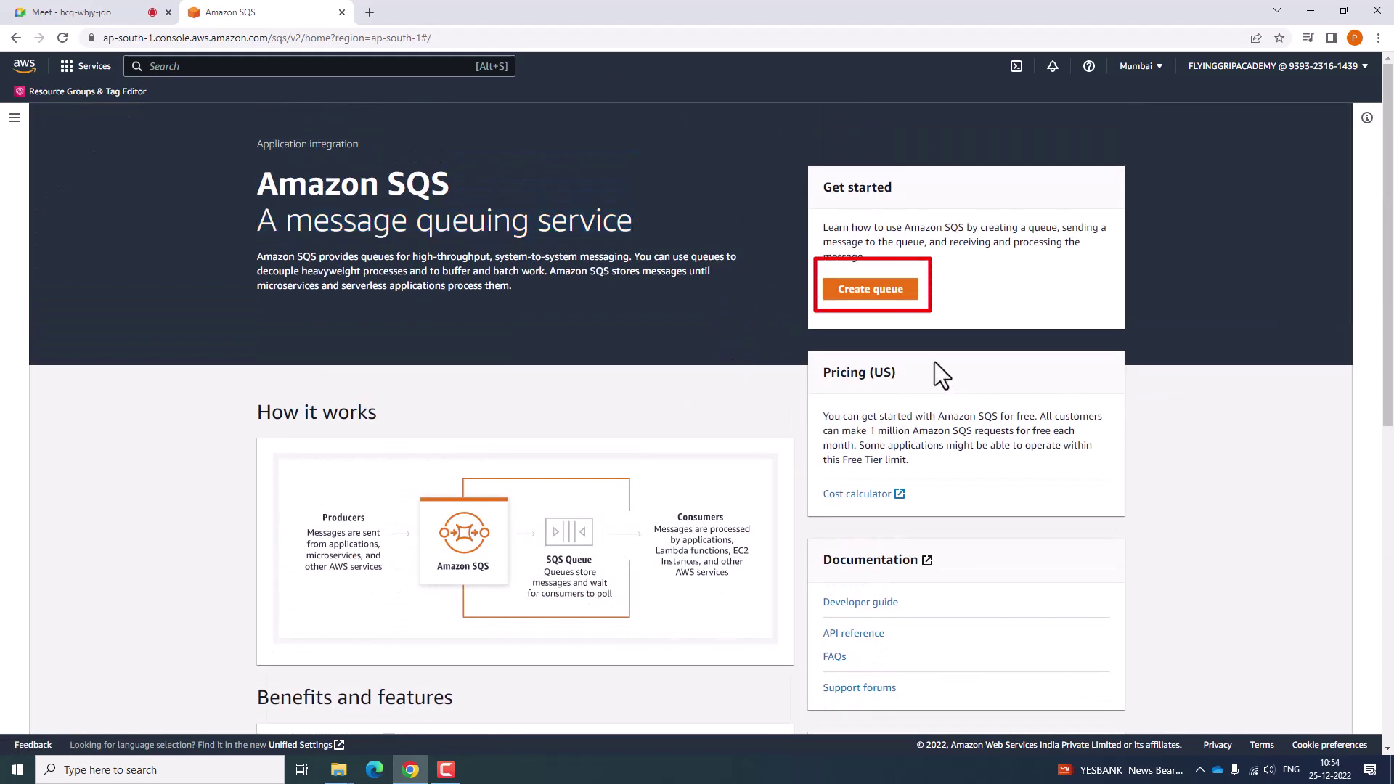
Start creating a new queue from the Amazon SQS overview page.
{"action": "left_click", "coordinate": [875, 292]}
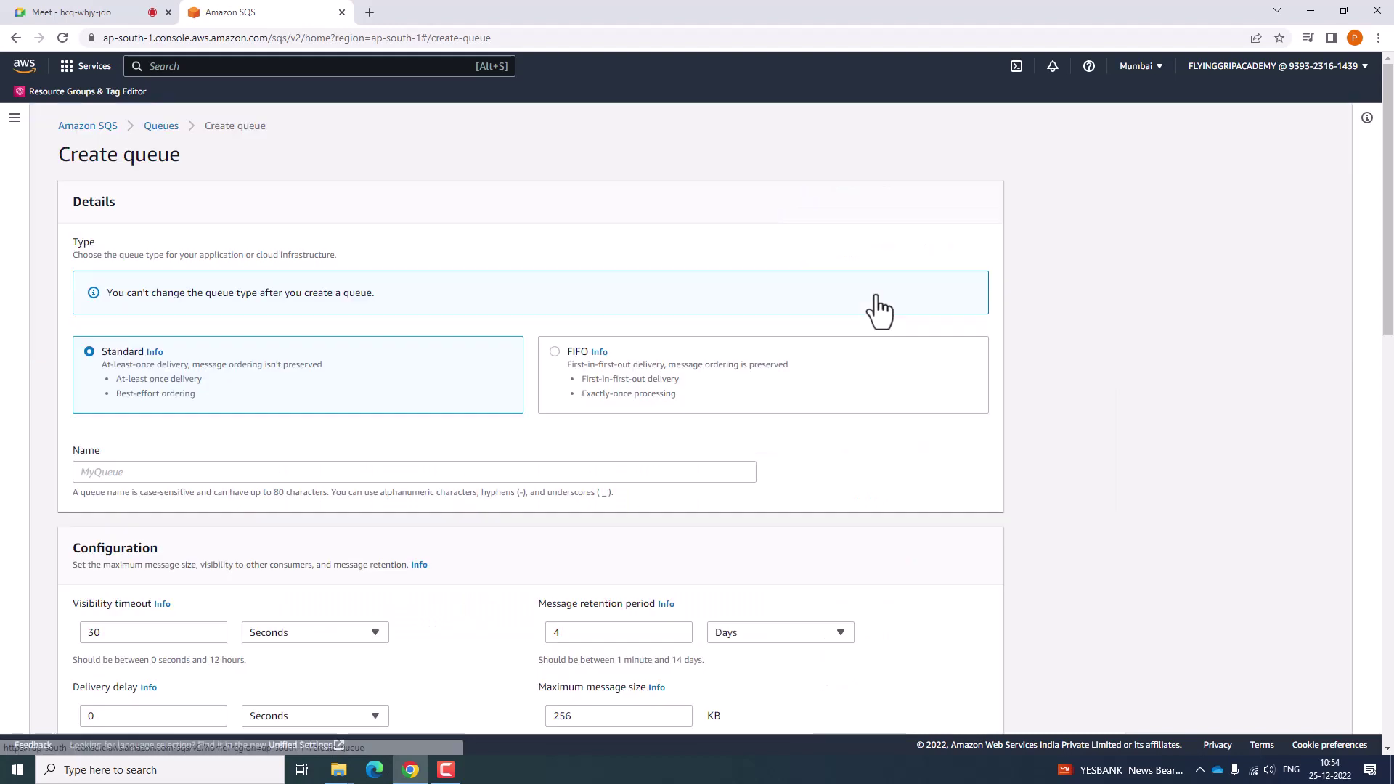
{"action": "left_click", "coordinate": [162, 472]}
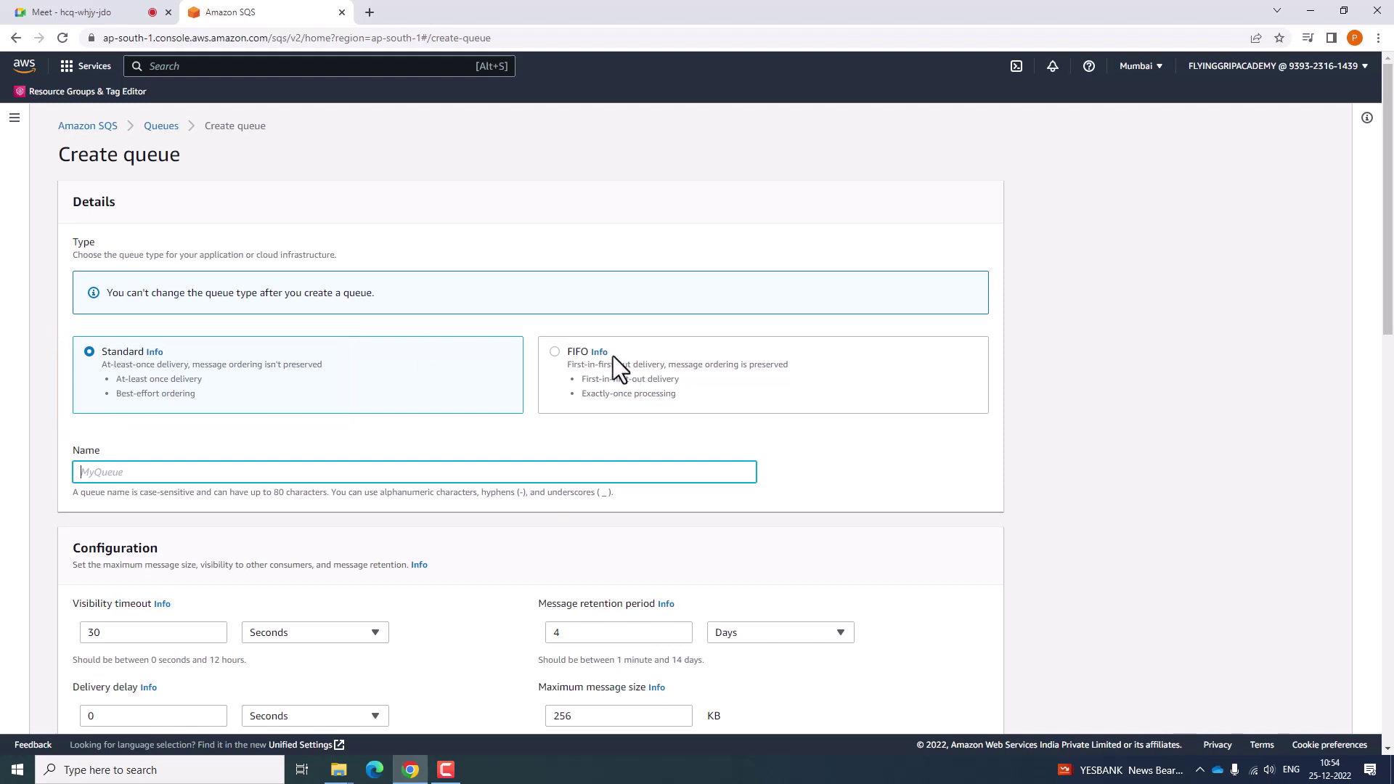
Try the FIFO queue type and read its help information, including the required name suffix.
{"action": "left_click", "coordinate": [553, 352]}
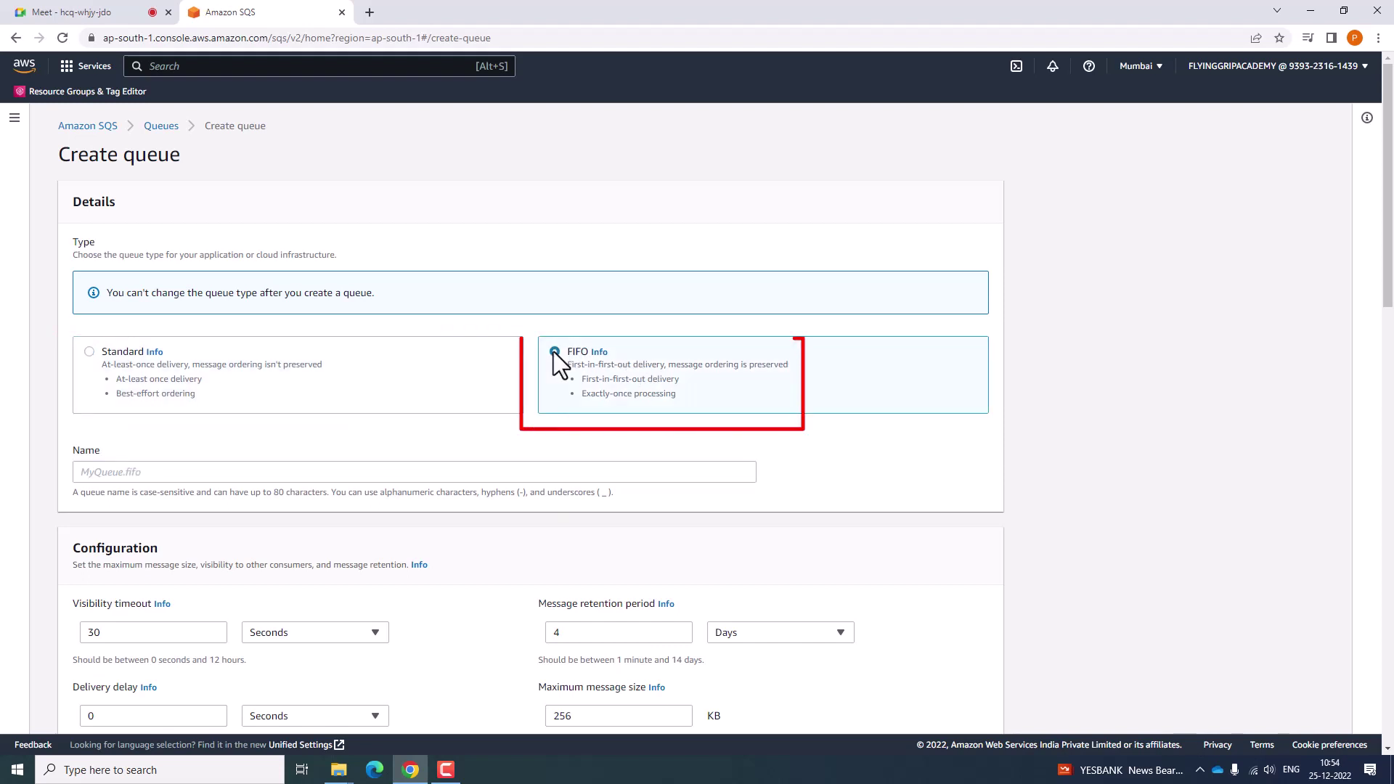
{"action": "left_click", "coordinate": [601, 353]}
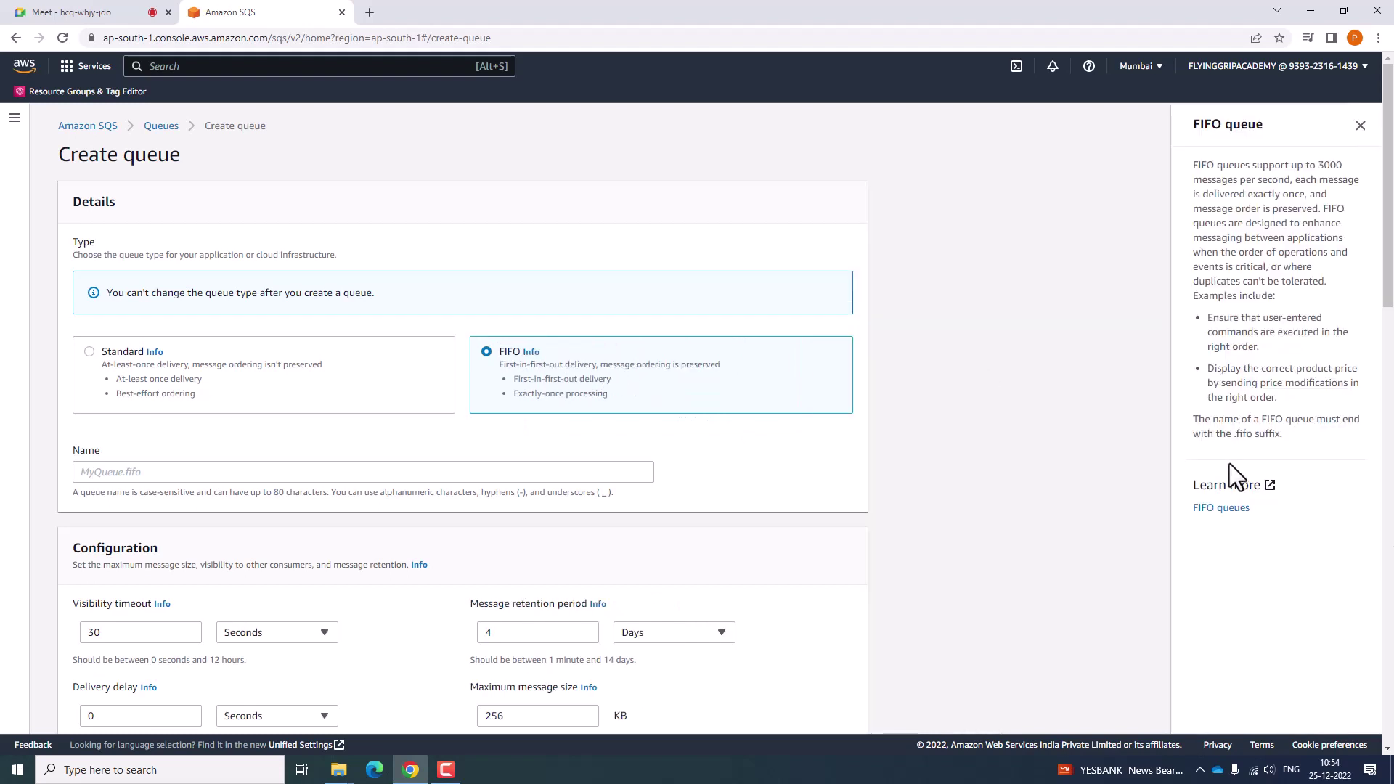
{"action": "left_click_drag", "start_coordinate": [1233, 434], "coordinate": [1298, 434]}
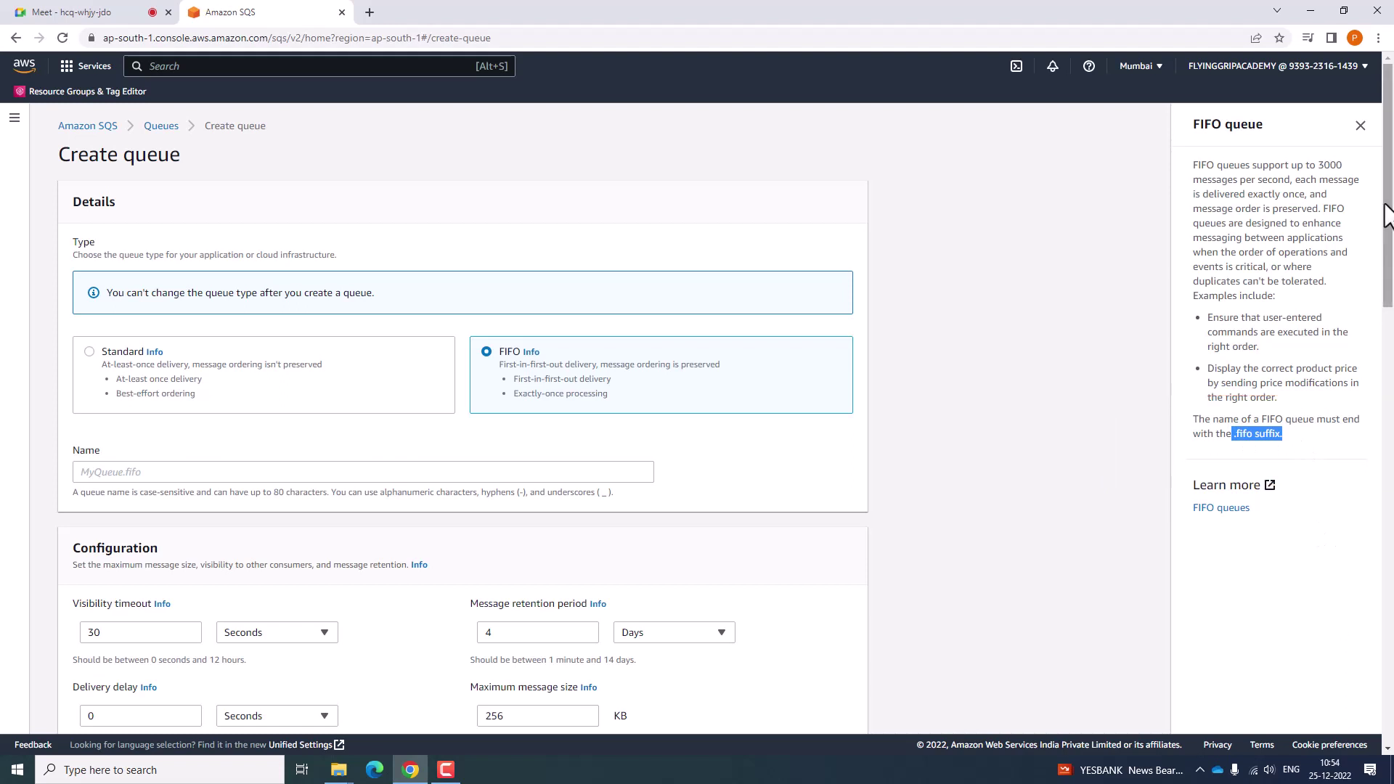
{"action": "left_click", "coordinate": [1360, 127]}
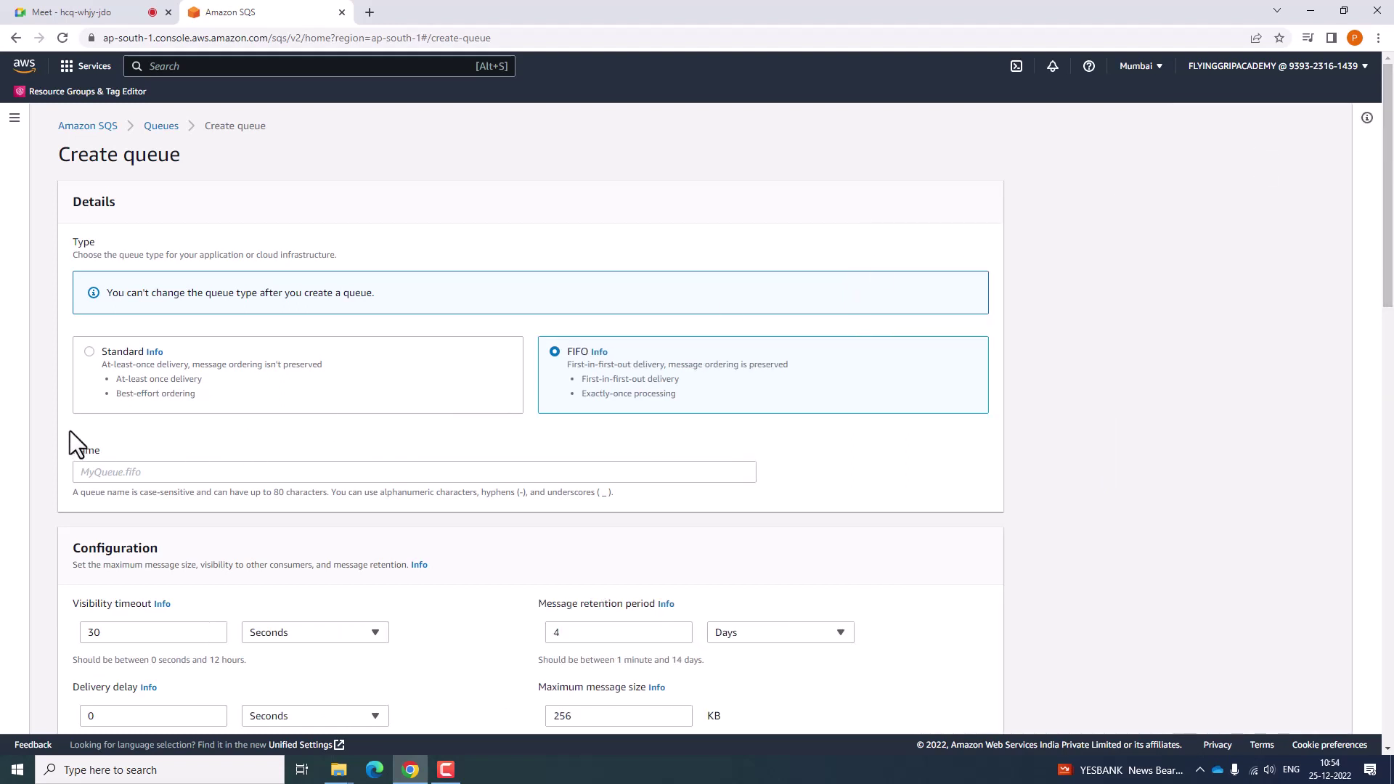
Choose the Standard queue type and name the queue MYSQSS3.
{"action": "left_click", "coordinate": [89, 351]}
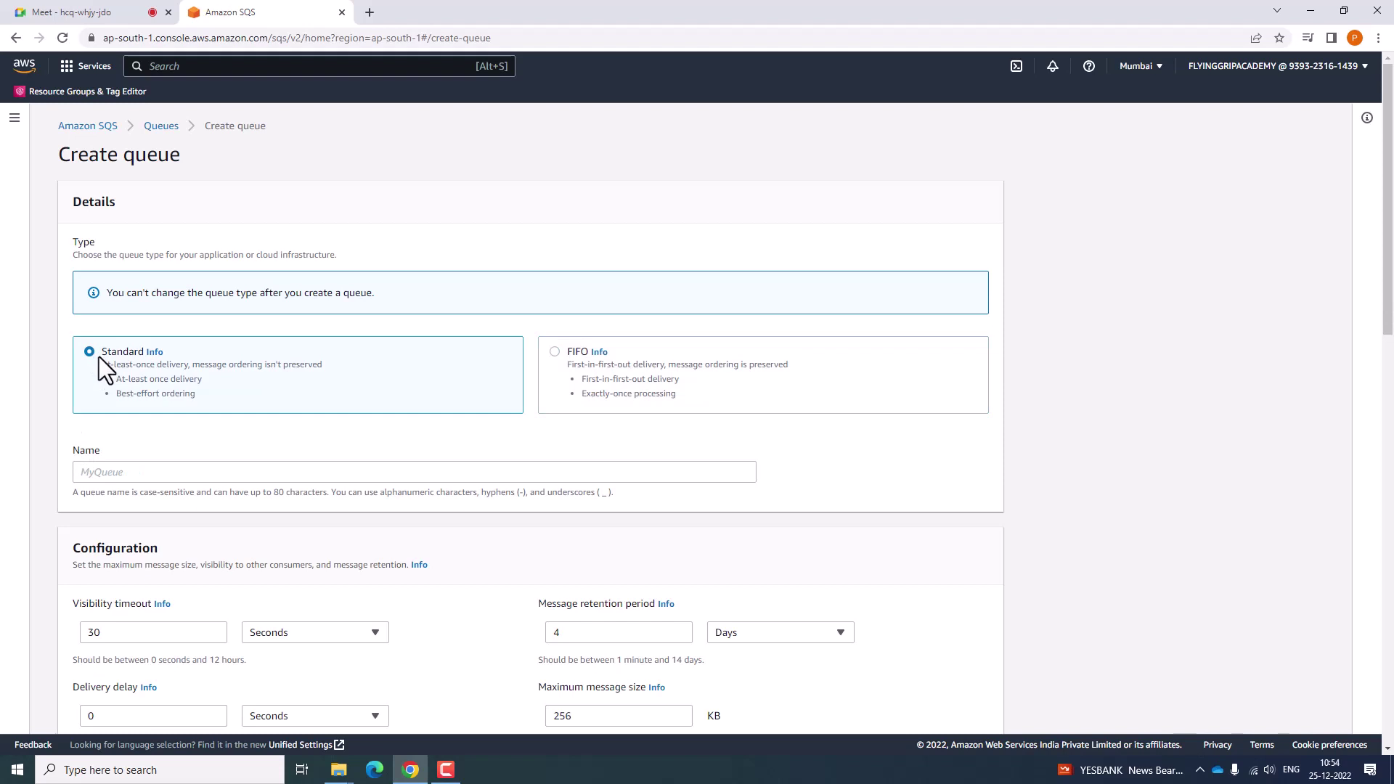
{"action": "left_click", "coordinate": [245, 475]}
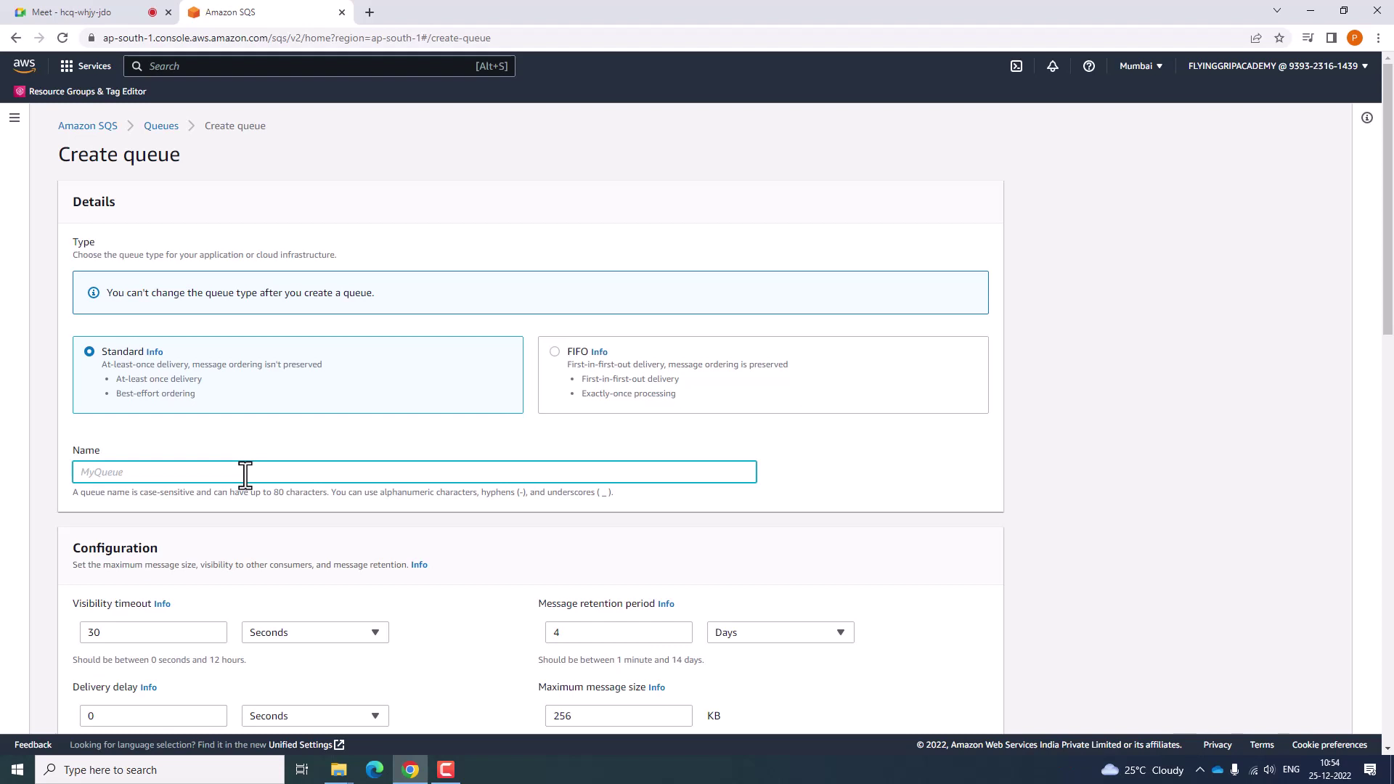
{"action": "type", "text": "MYSQSS3"}
Set the queue's message retention period to 1 minute.
{"action": "scroll", "coordinate": [326, 465], "scroll_direction": "down", "scroll_amount": 4}
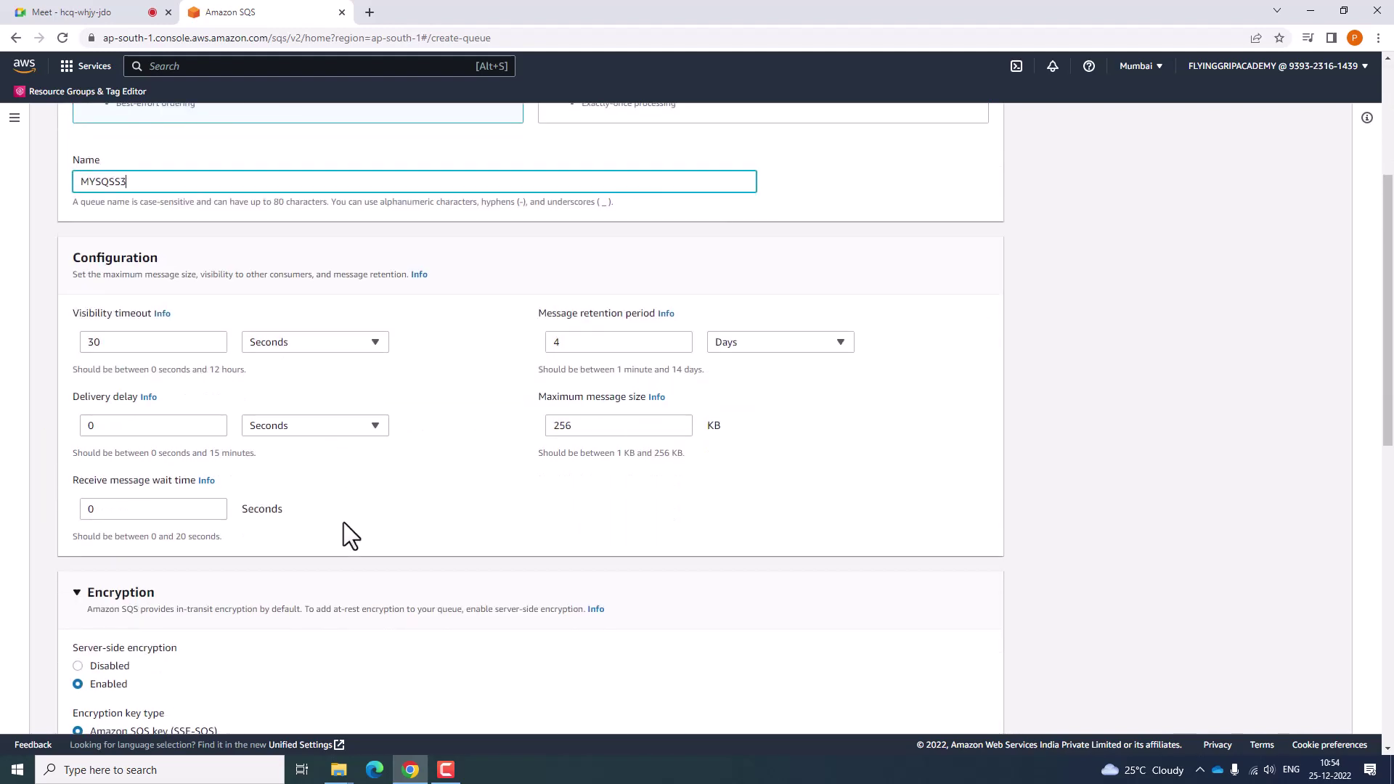
{"action": "left_click", "coordinate": [138, 339]}
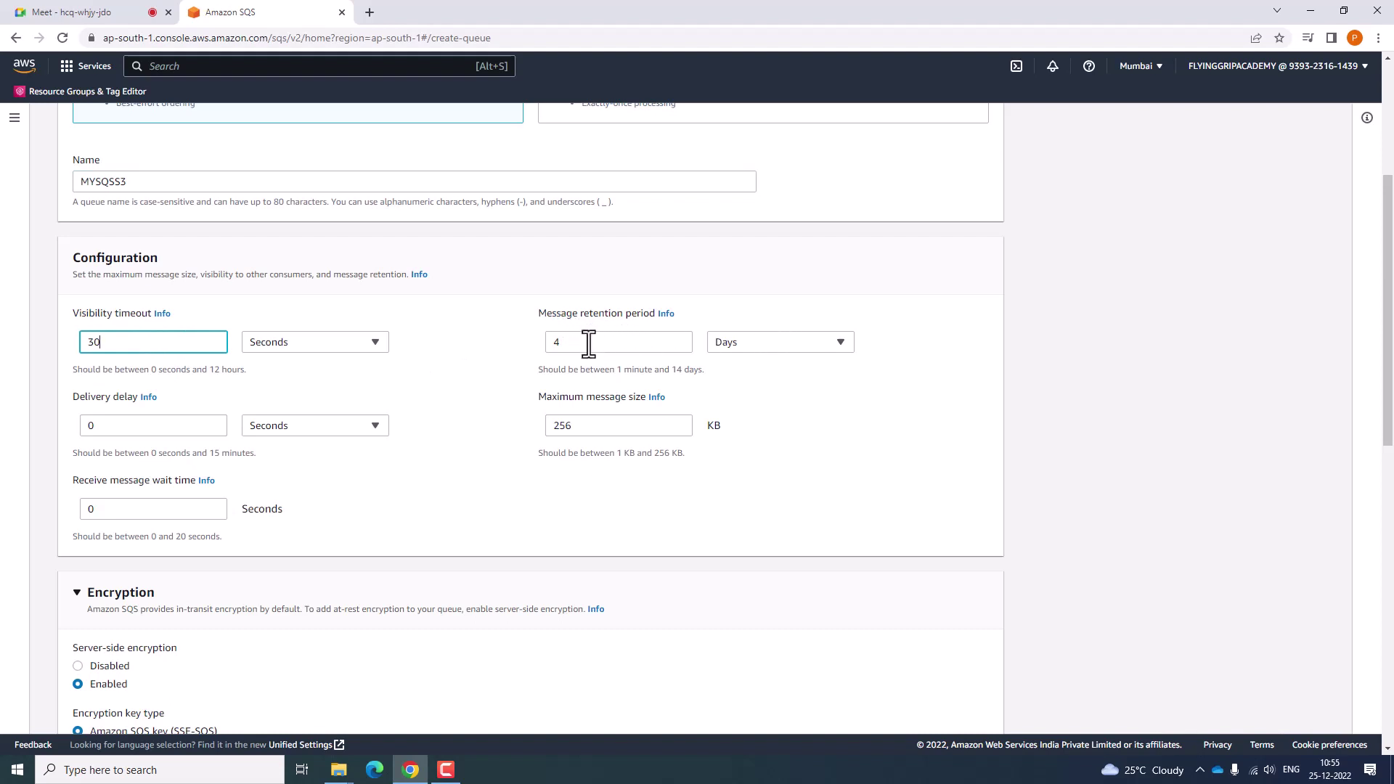
{"action": "double_click", "coordinate": [557, 342]}
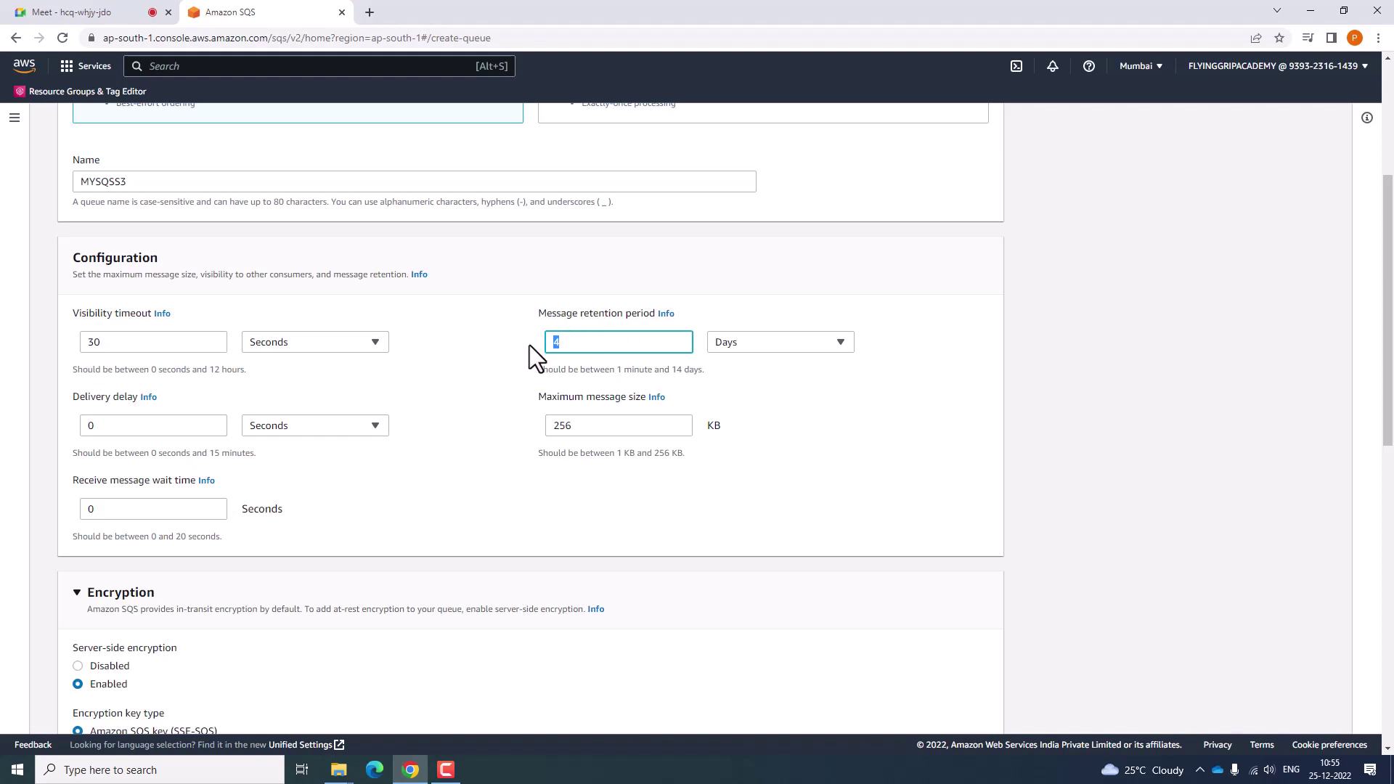
{"action": "left_click", "coordinate": [484, 447]}
{"action": "left_click_drag", "start_coordinate": [601, 338], "coordinate": [477, 343]}
{"action": "type", "text": "1"}
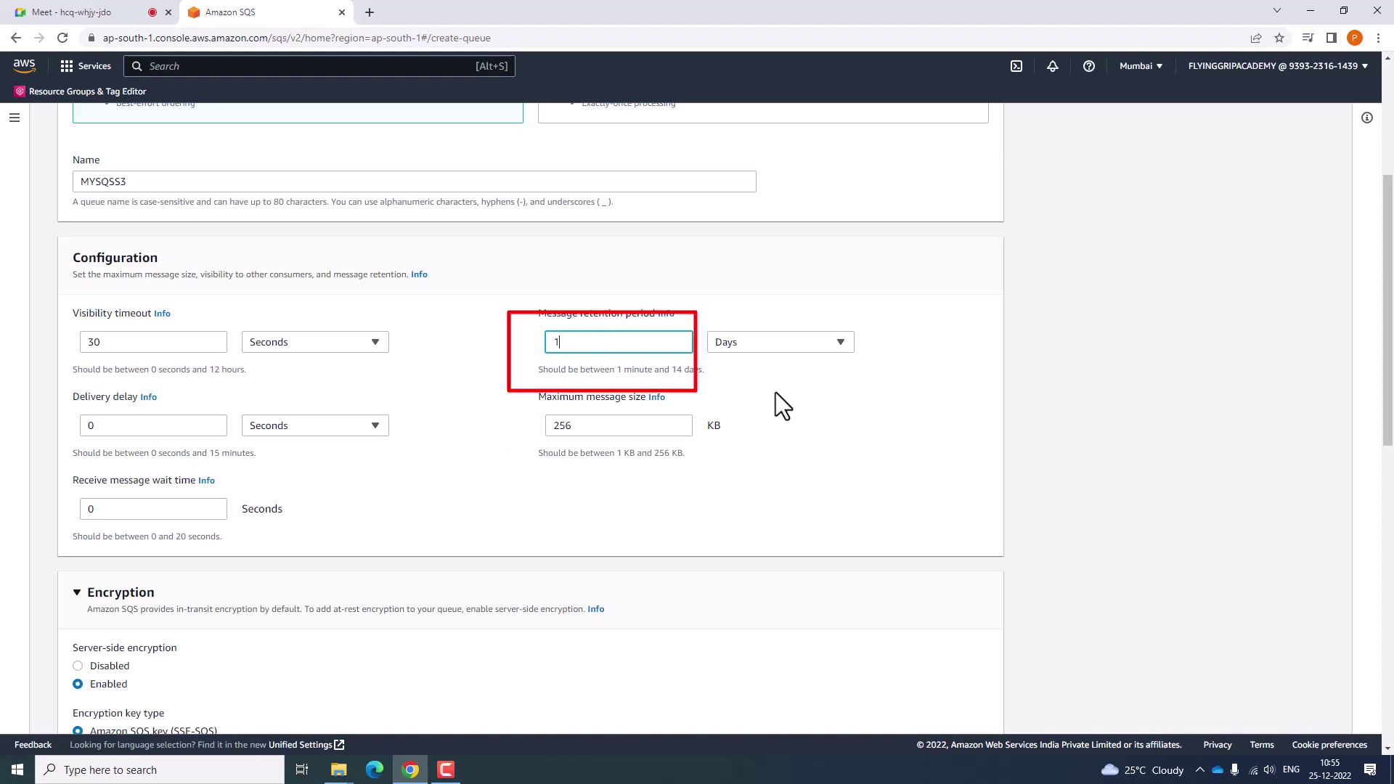
{"action": "left_click", "coordinate": [791, 347]}
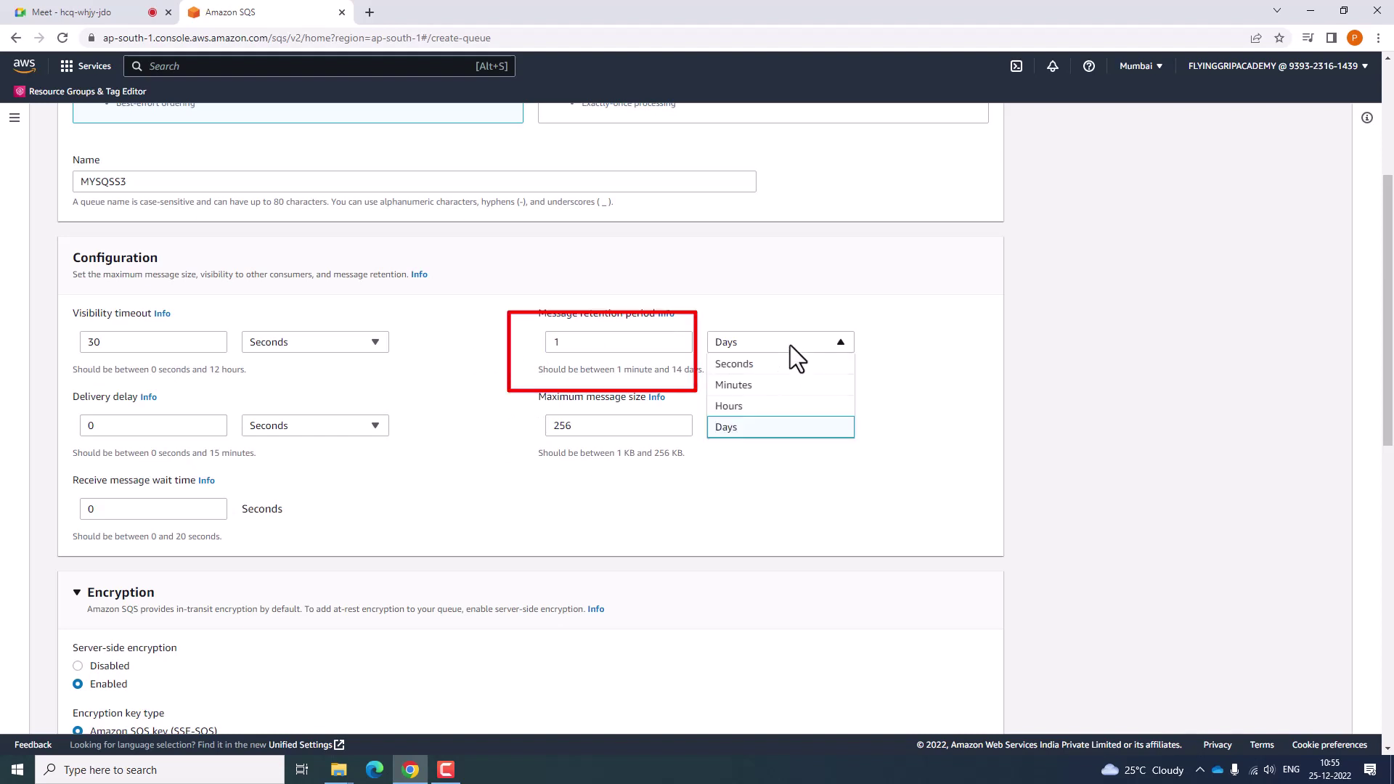
{"action": "left_click", "coordinate": [748, 385]}
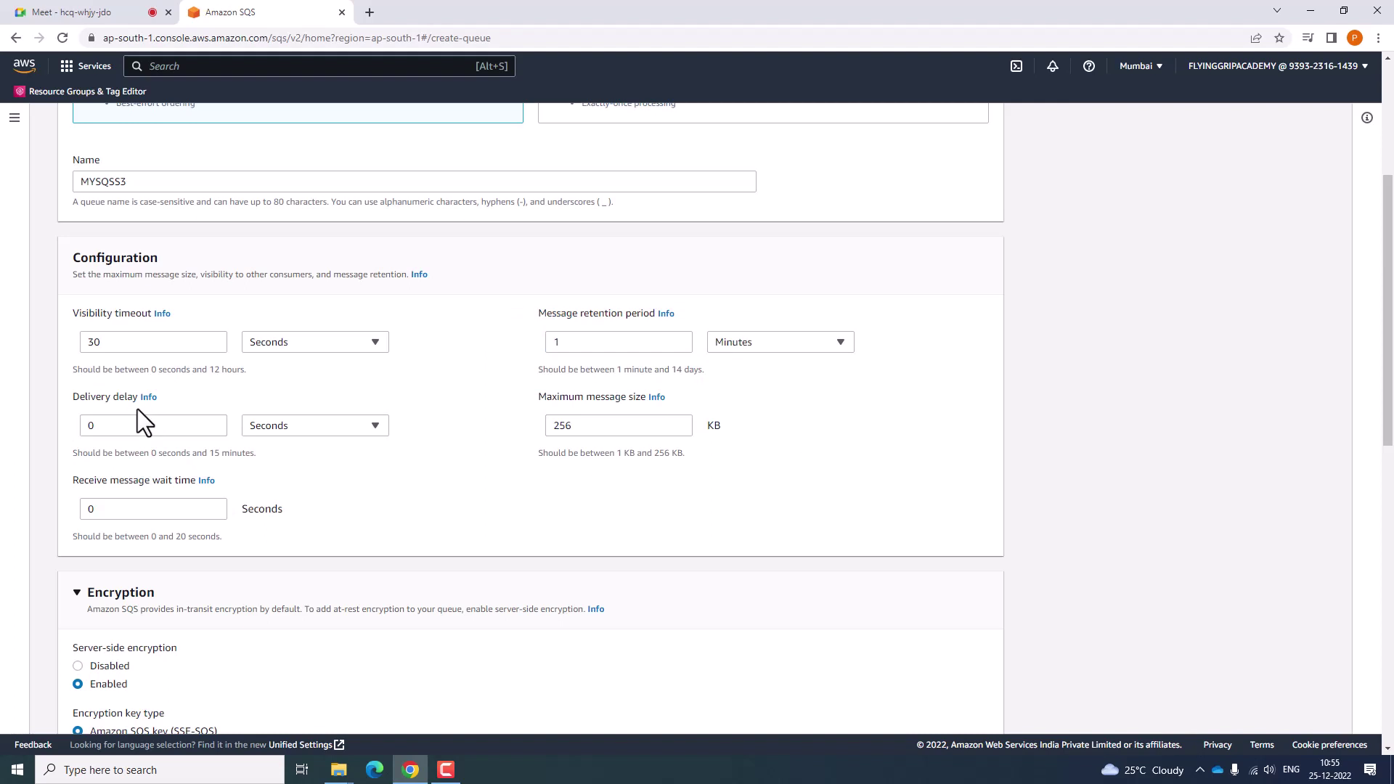
Set the delivery delay to 5 seconds and the receive message wait time to 5 seconds.
{"action": "left_click_drag", "start_coordinate": [141, 429], "coordinate": [27, 430]}
{"action": "type", "text": "5"}
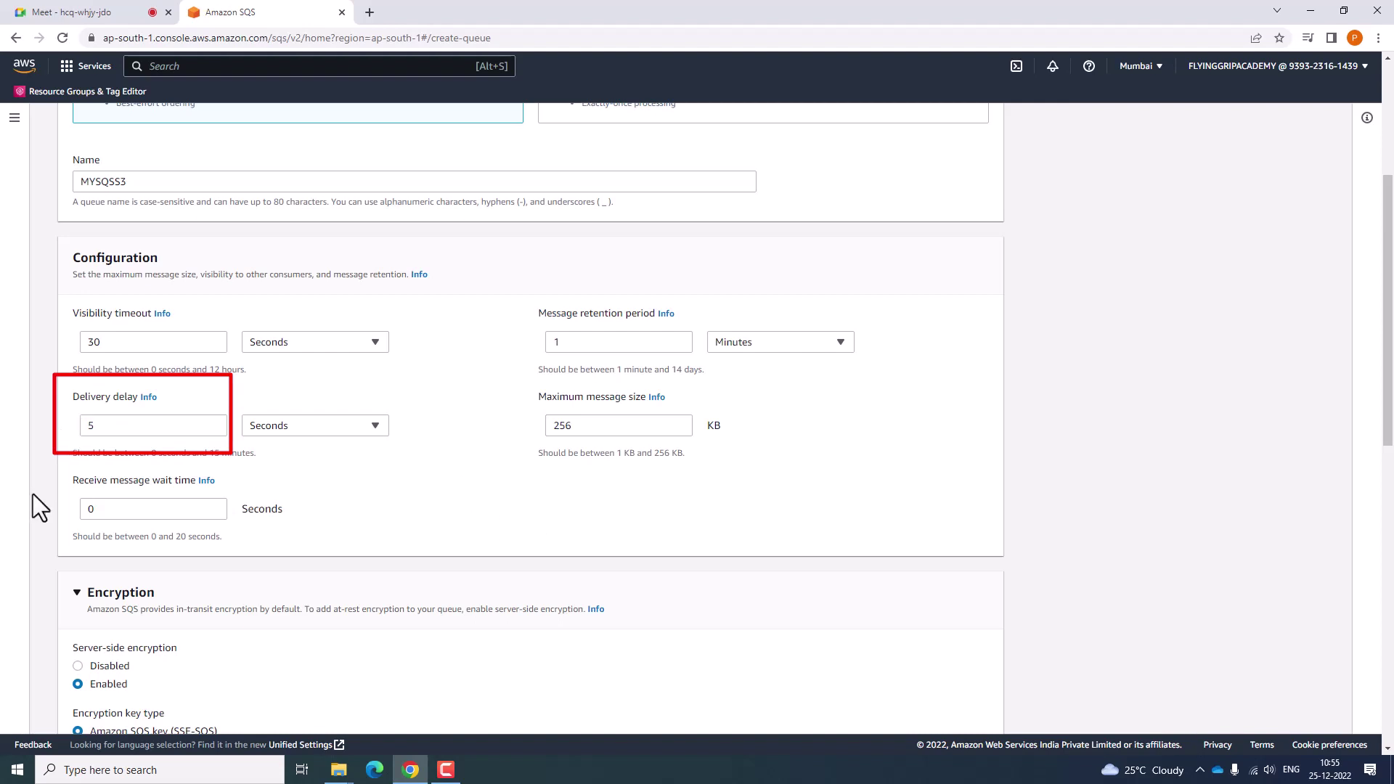
{"action": "left_click_drag", "start_coordinate": [149, 509], "coordinate": [52, 508]}
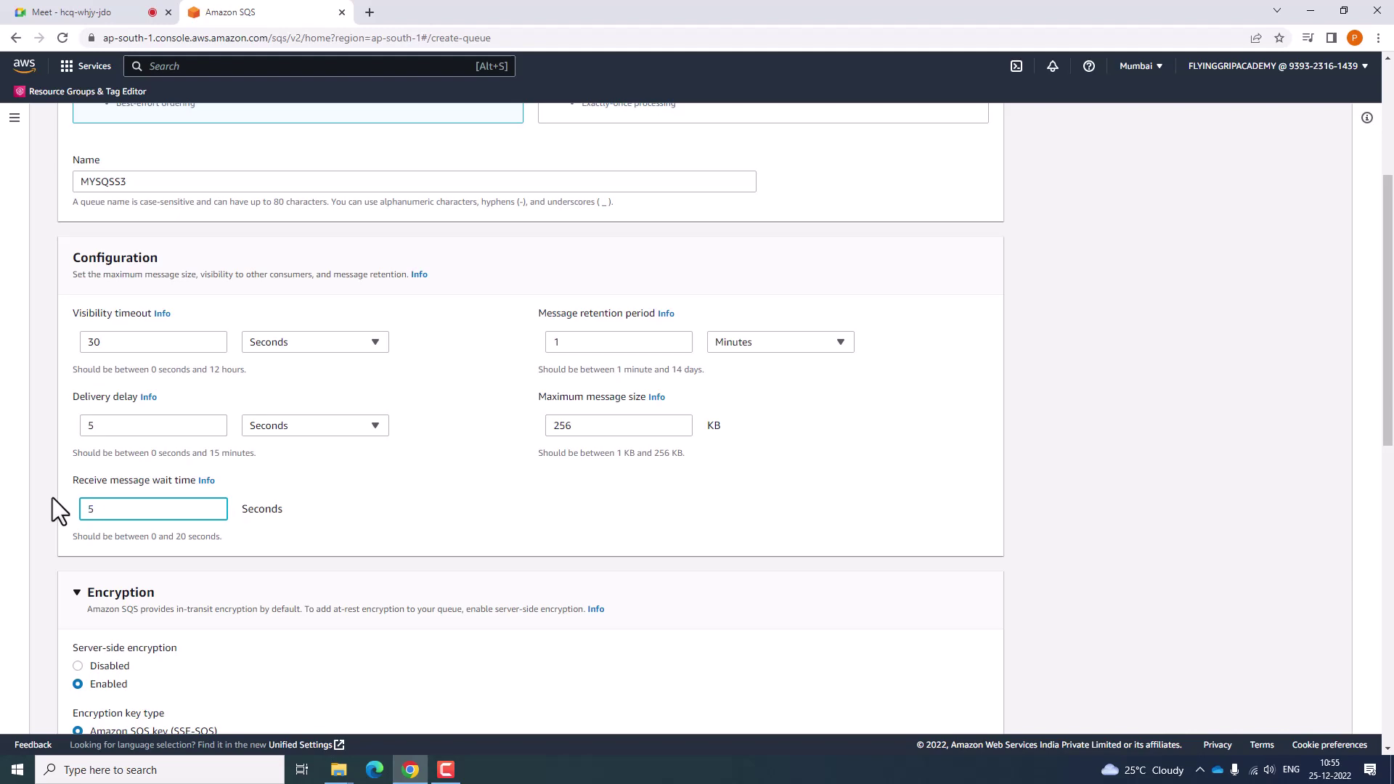
Disable server-side encryption for the queue and create it with the basic access policy.
{"action": "scroll", "coordinate": [53, 498], "scroll_direction": "down", "scroll_amount": 5}
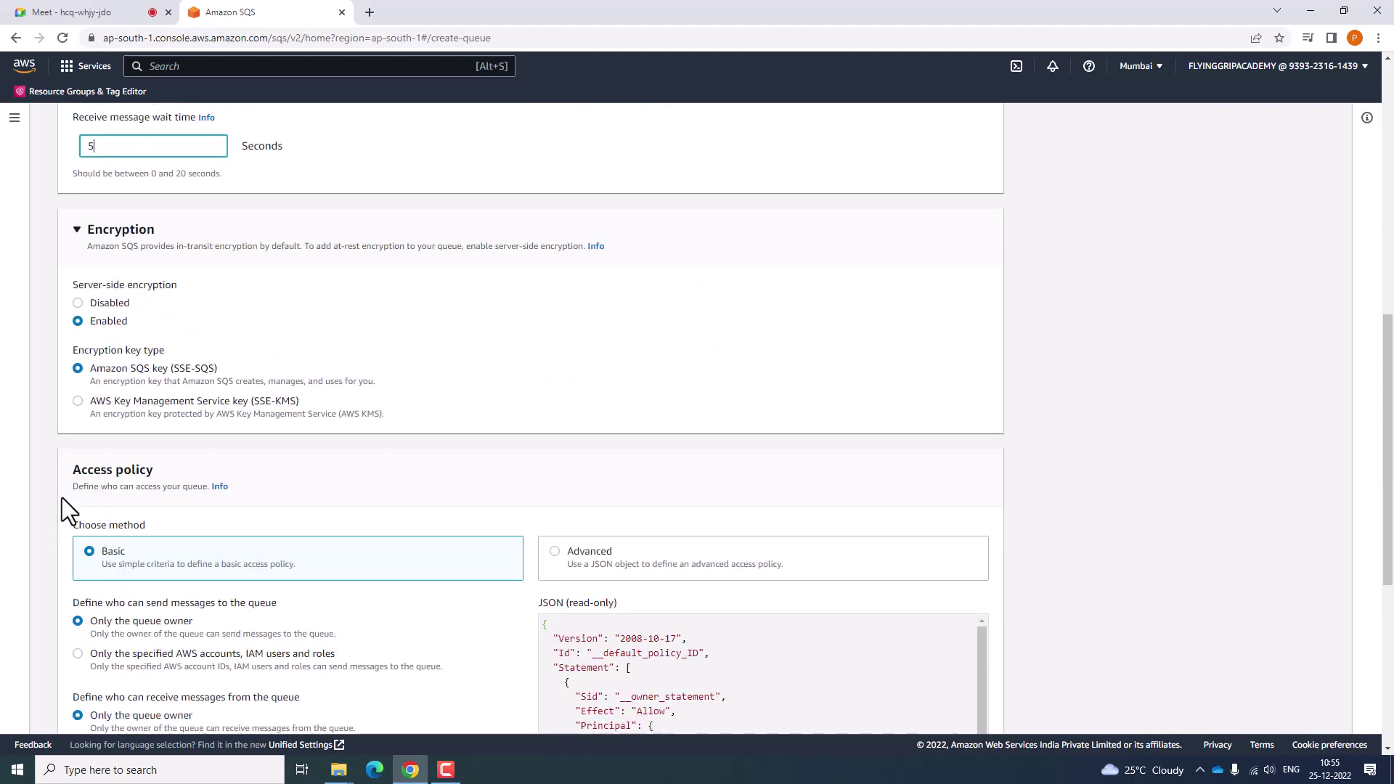
{"action": "left_click", "coordinate": [712, 353]}
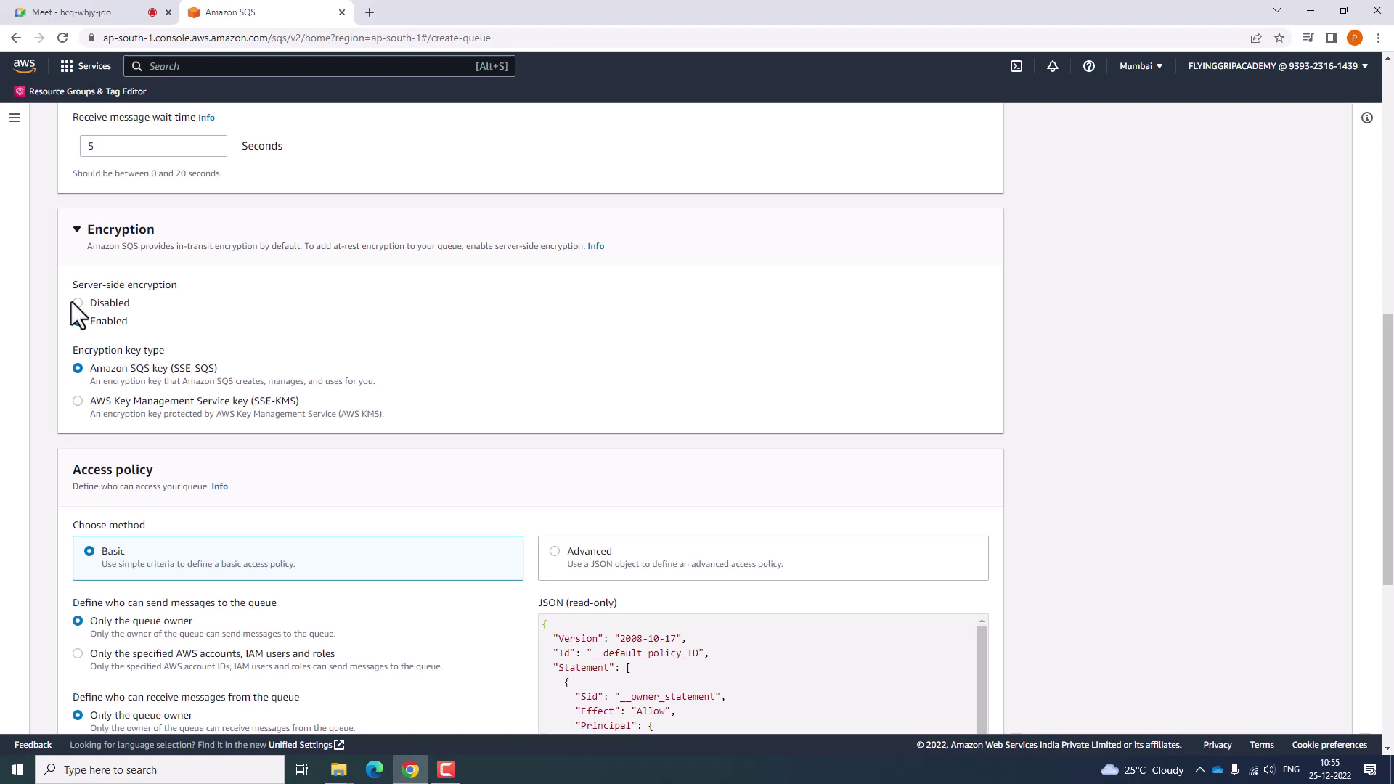
{"action": "left_click", "coordinate": [107, 305]}
{"action": "scroll", "coordinate": [33, 476], "scroll_direction": "down", "scroll_amount": 4}
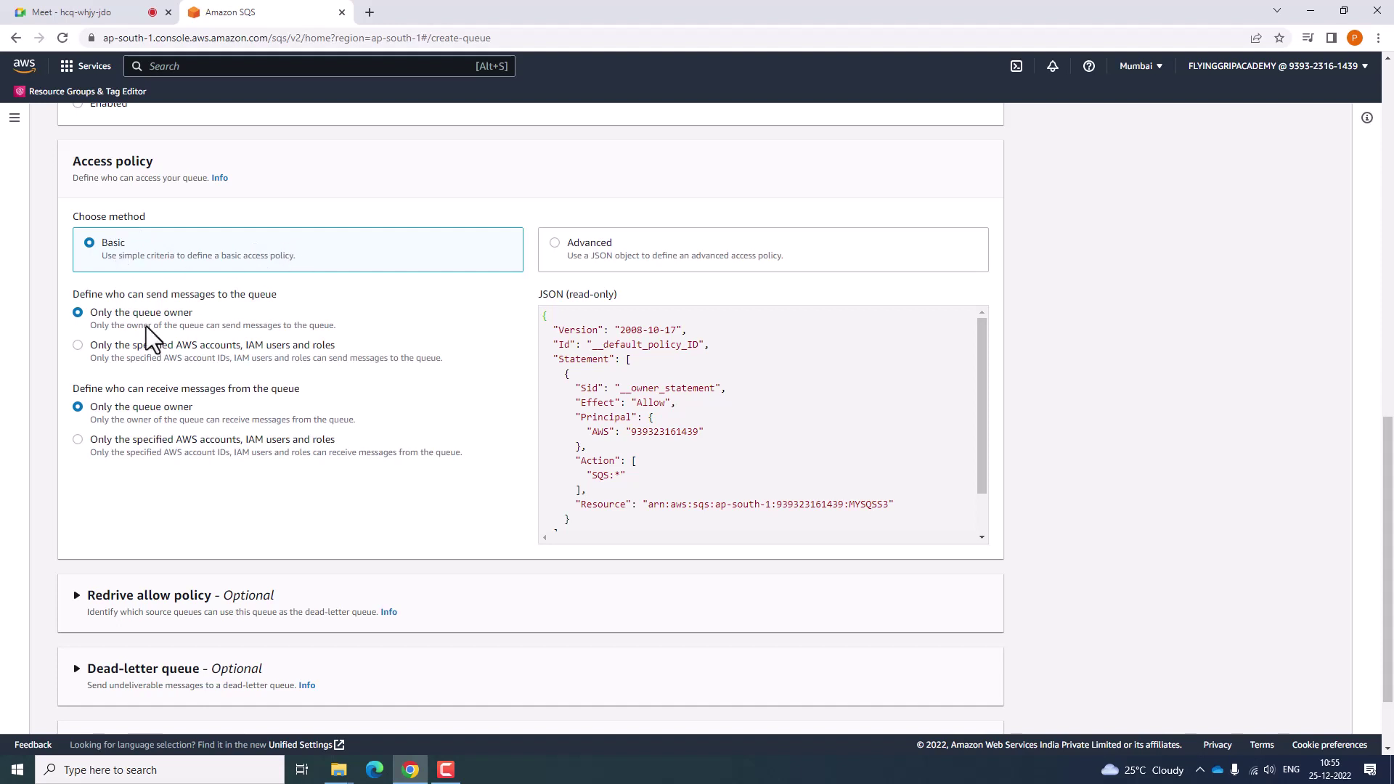
{"action": "scroll", "coordinate": [62, 675], "scroll_direction": "down", "scroll_amount": 2}
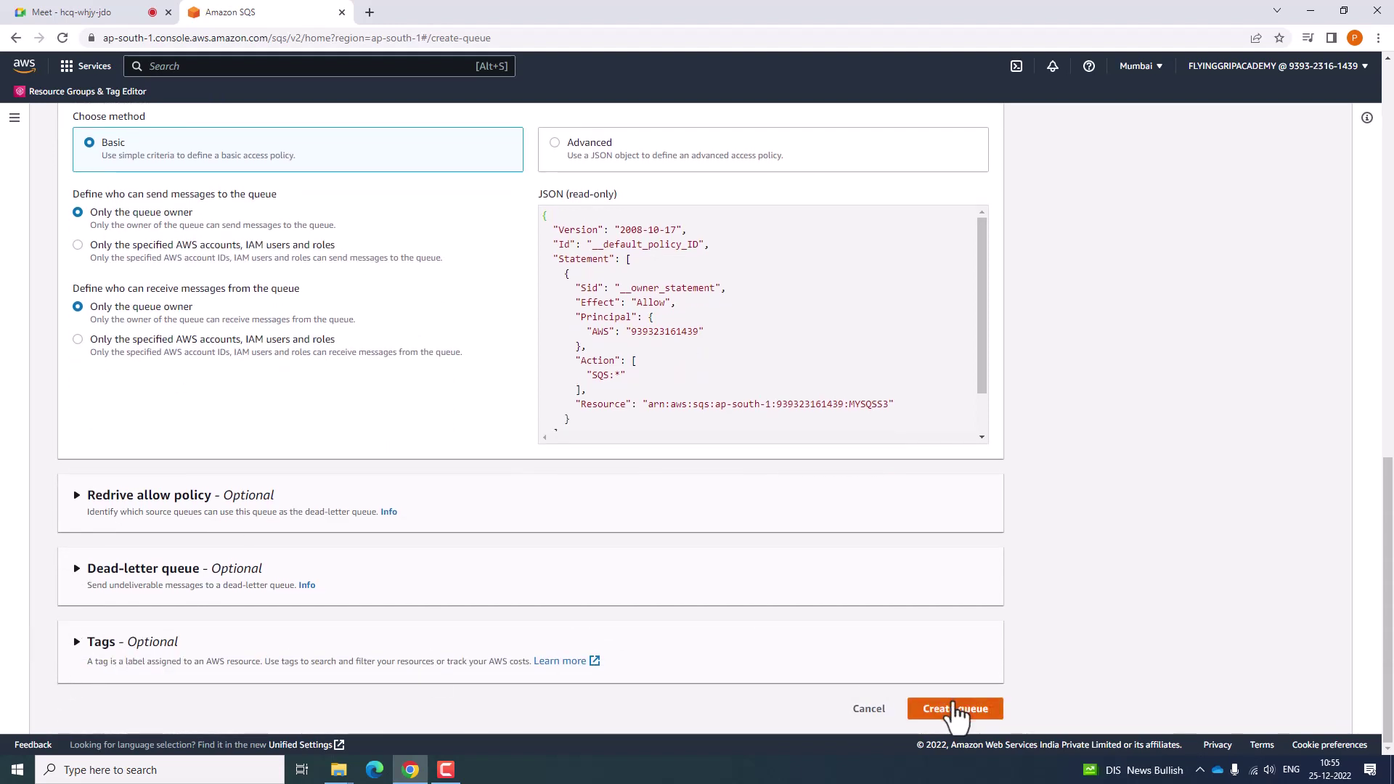
{"action": "left_click", "coordinate": [958, 709]}
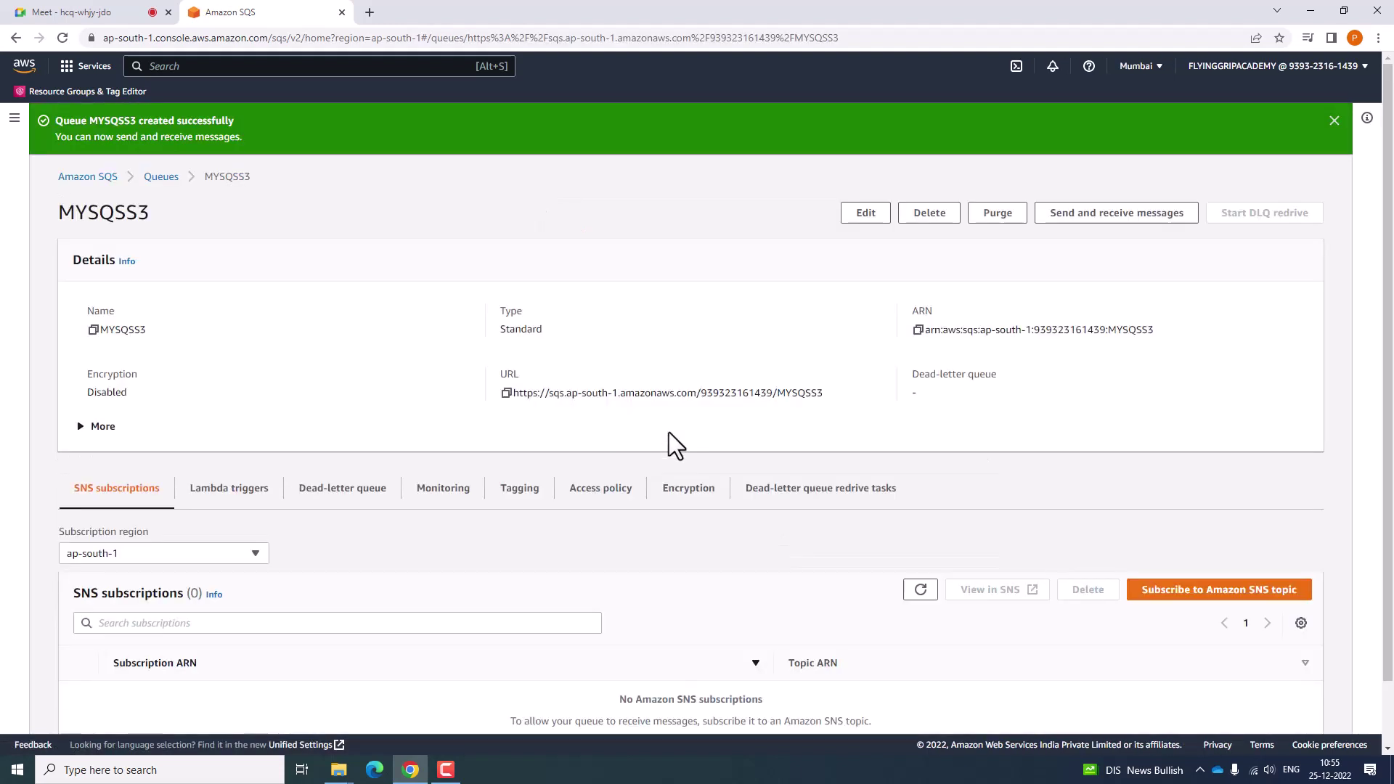
Send a message with the body "HELLO BYE" to the MYSQSS3 queue.
{"action": "left_click", "coordinate": [1107, 227]}
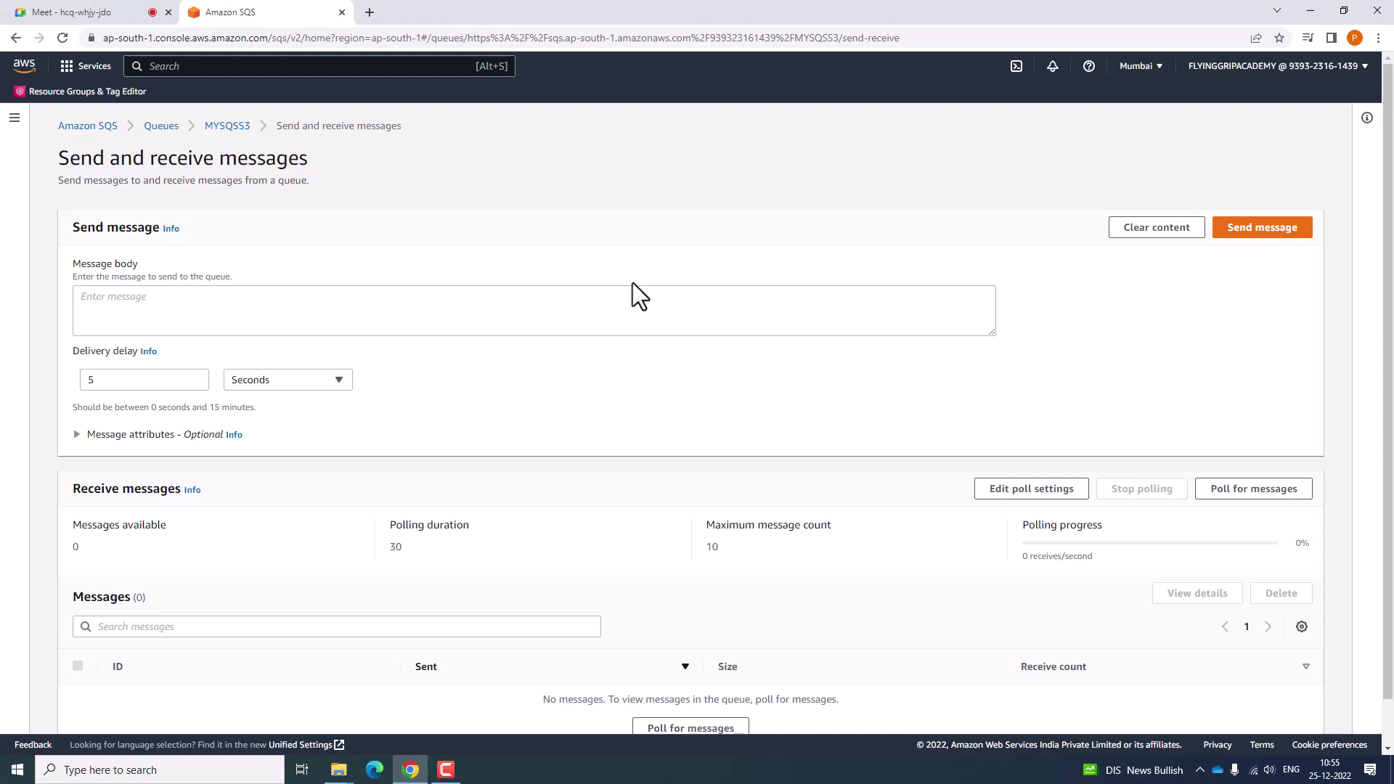
{"action": "left_click", "coordinate": [644, 309]}
{"action": "type", "text": "HEL"}
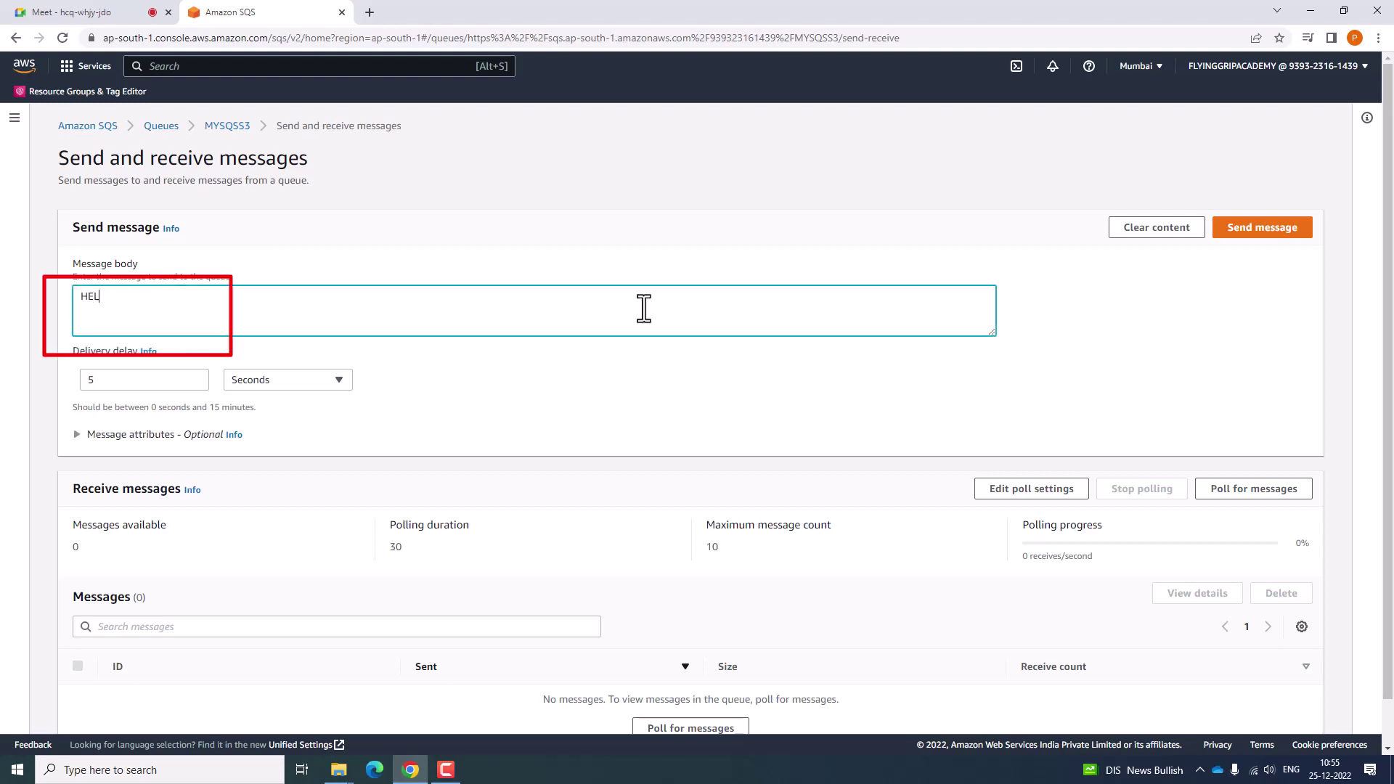
{"action": "type", "text": "LO BYE"}
{"action": "left_click", "coordinate": [1298, 234]}
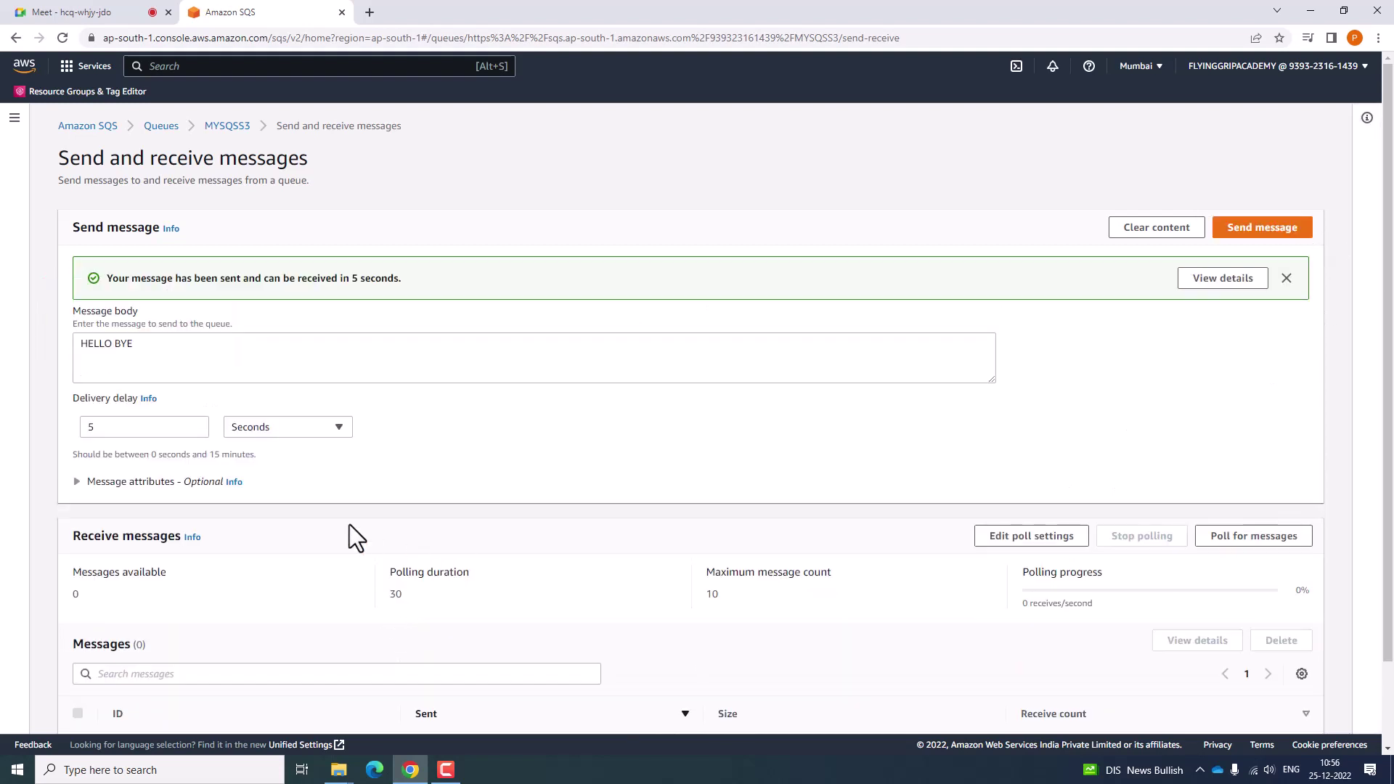
Poll the MYSQSS3 queue for received messages.
{"action": "scroll", "coordinate": [350, 524], "scroll_direction": "down", "scroll_amount": 1}
{"action": "left_click_drag", "start_coordinate": [74, 440], "coordinate": [246, 450]}
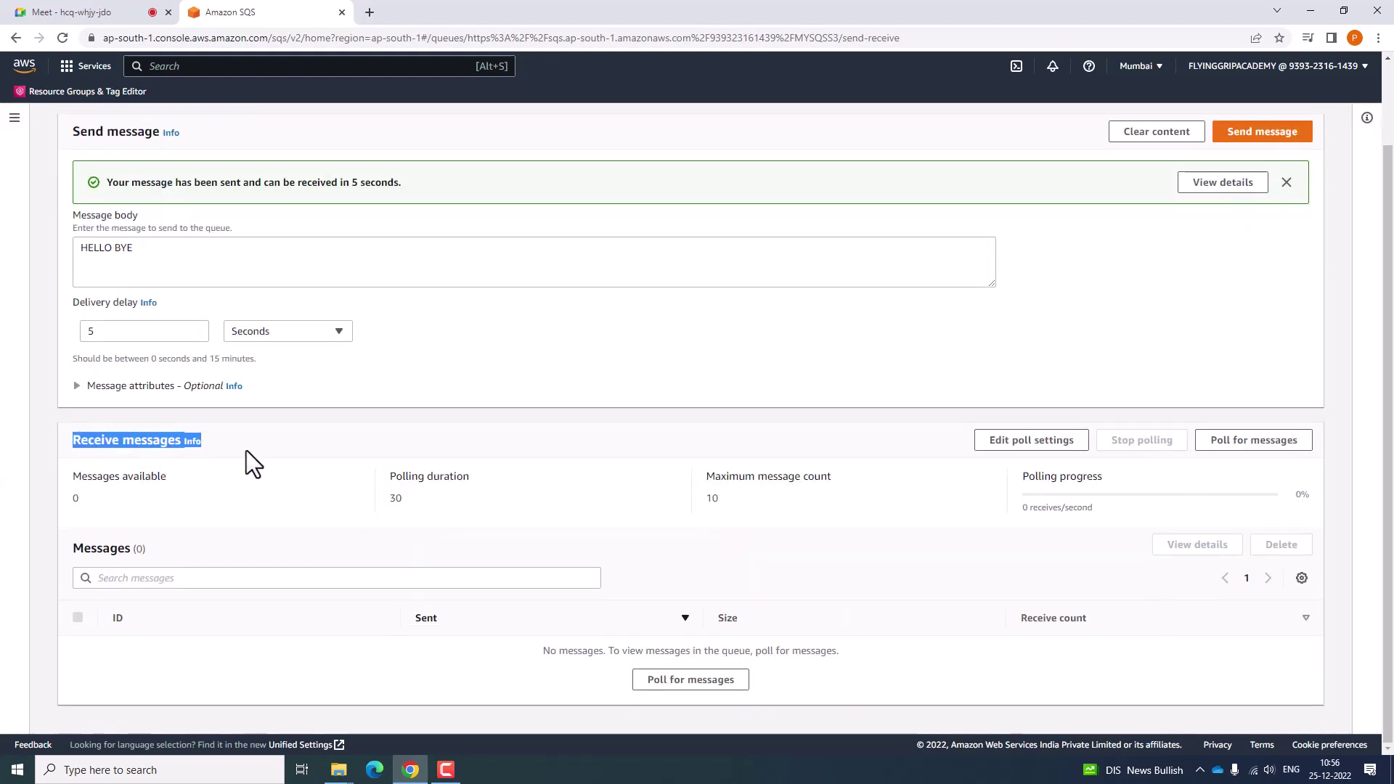
{"action": "left_click", "coordinate": [283, 466]}
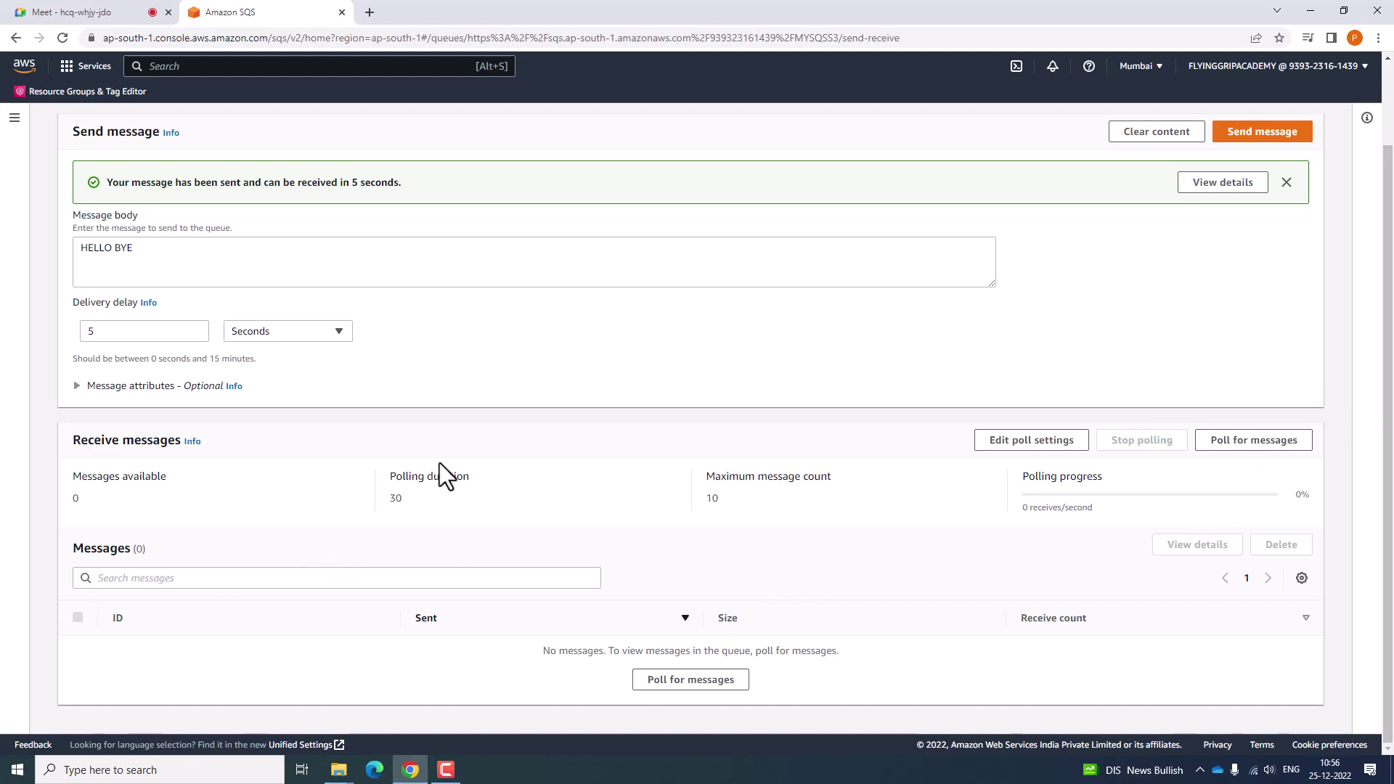
{"action": "left_click", "coordinate": [1250, 443]}
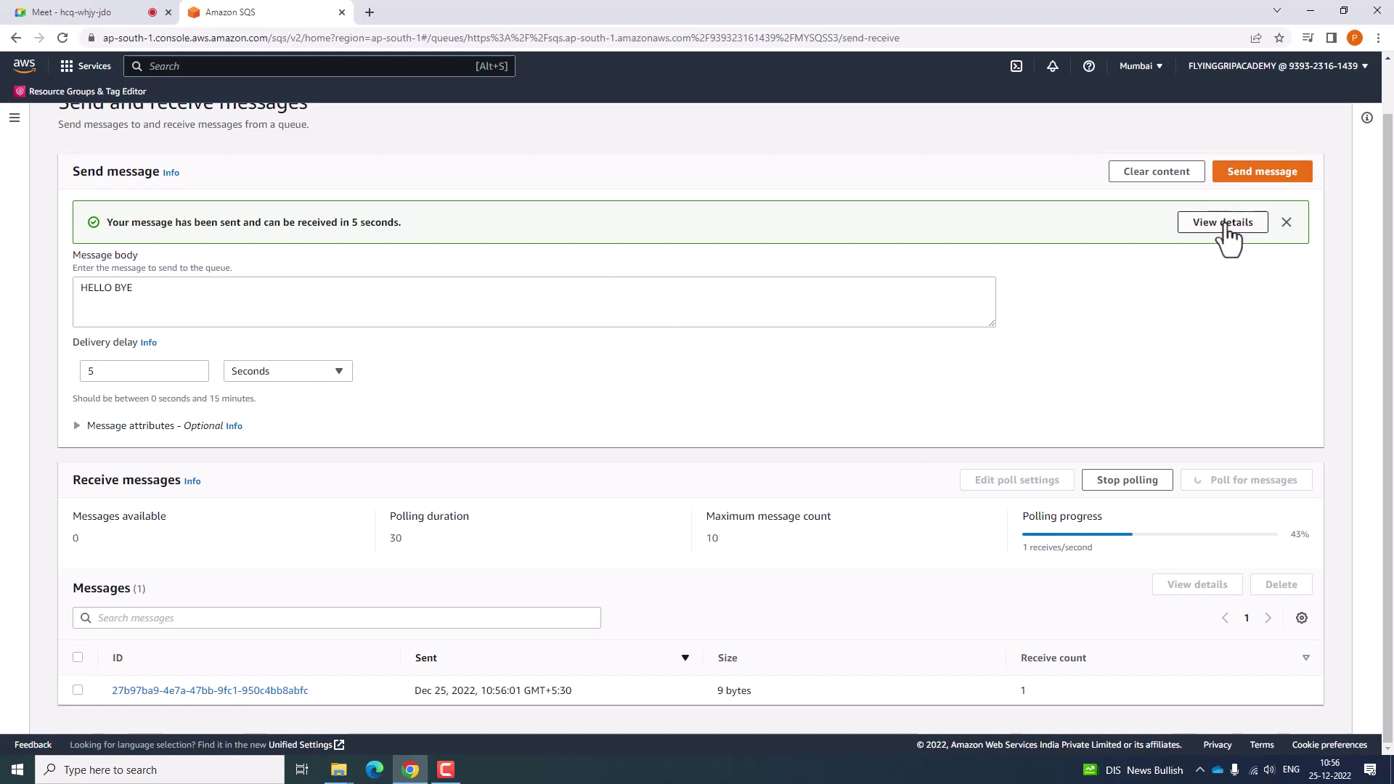
Send the "HELLO BYE" message a second time and inspect the newest received message's body, details and attributes.
{"action": "left_click", "coordinate": [1254, 173]}
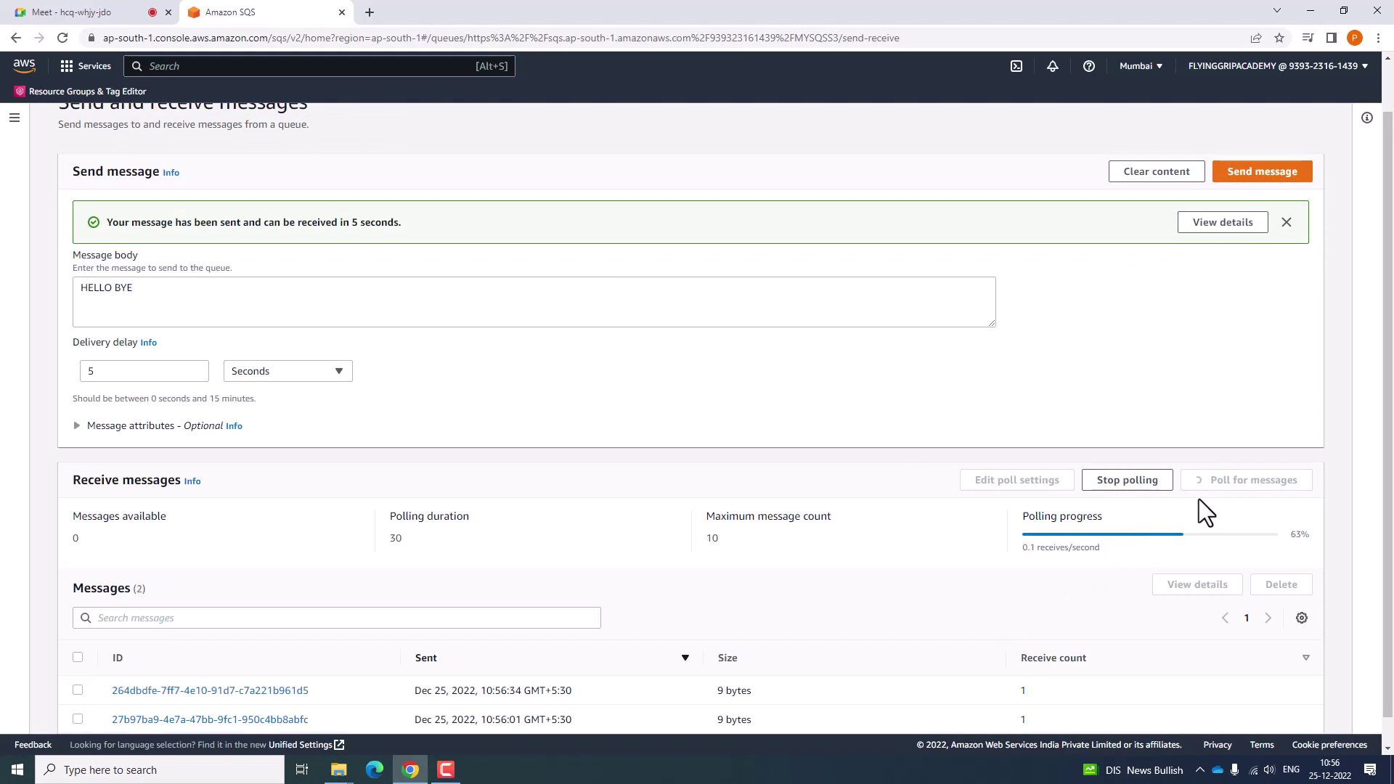
{"action": "scroll", "coordinate": [184, 681], "scroll_direction": "down", "scroll_amount": 1}
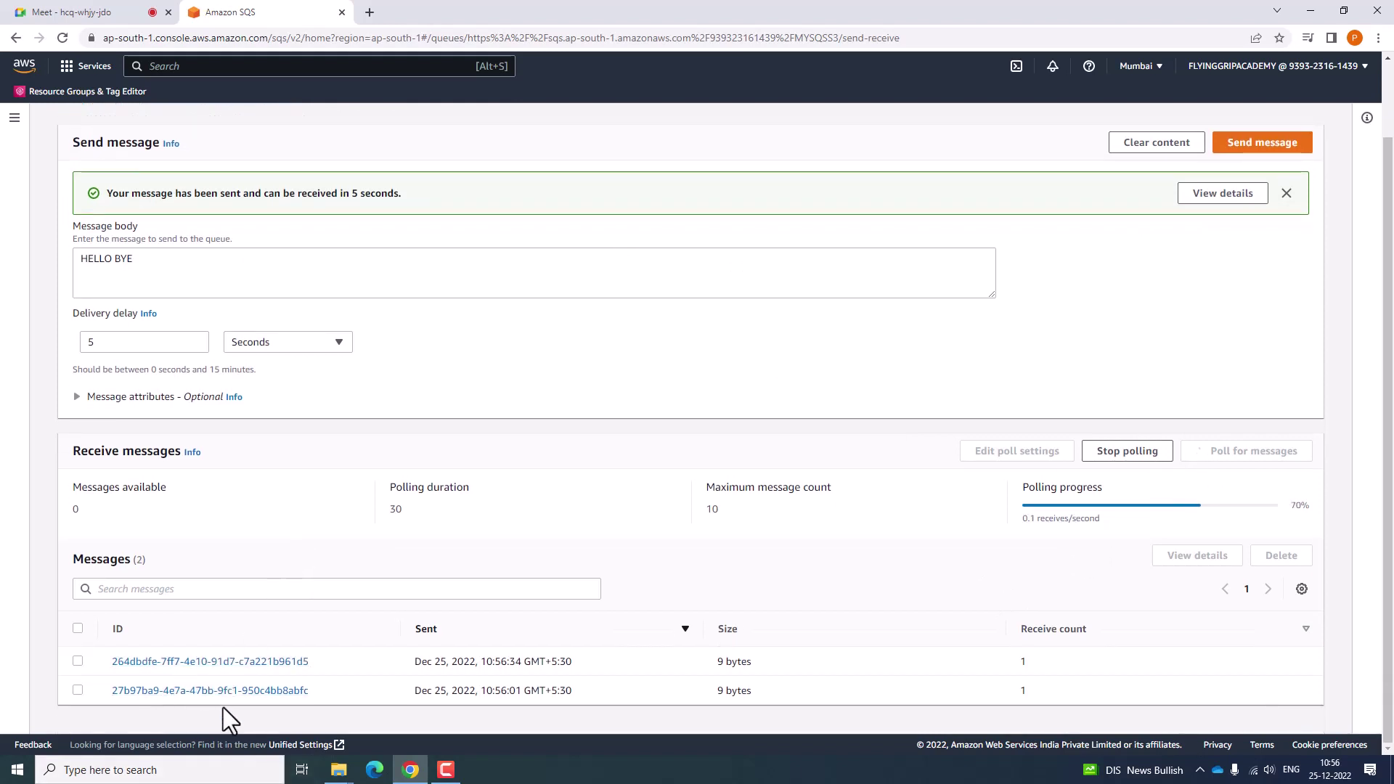
{"action": "left_click", "coordinate": [235, 662]}
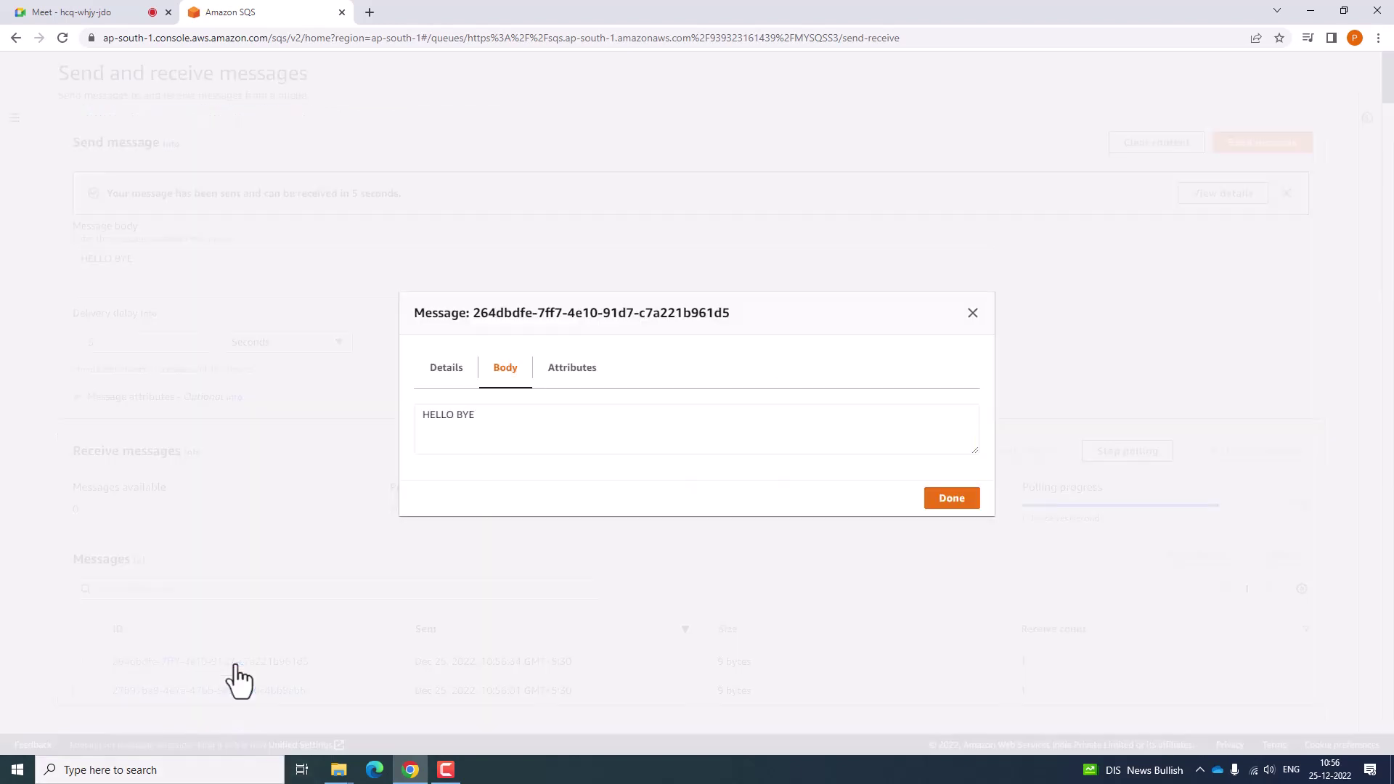
{"action": "left_click", "coordinate": [448, 371]}
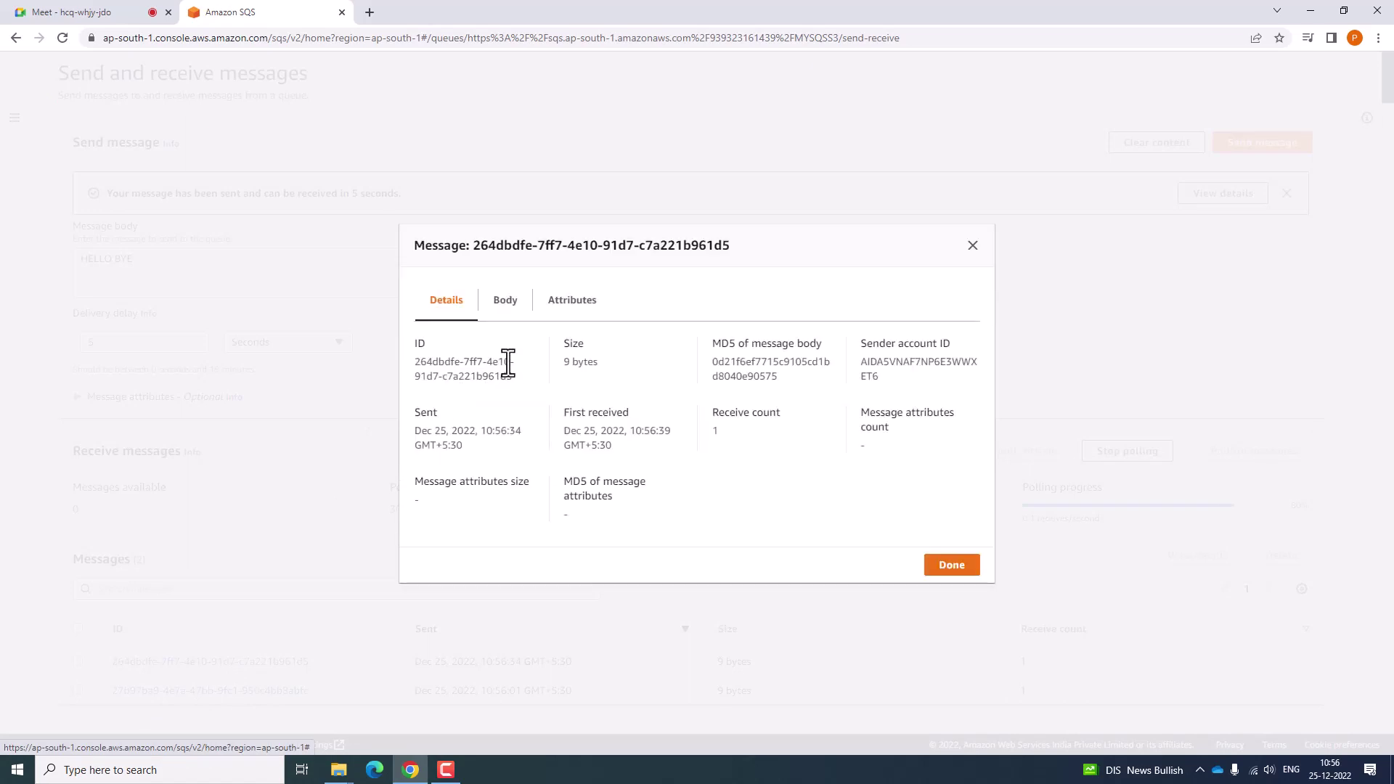
{"action": "left_click", "coordinate": [520, 303]}
{"action": "left_click", "coordinate": [577, 367]}
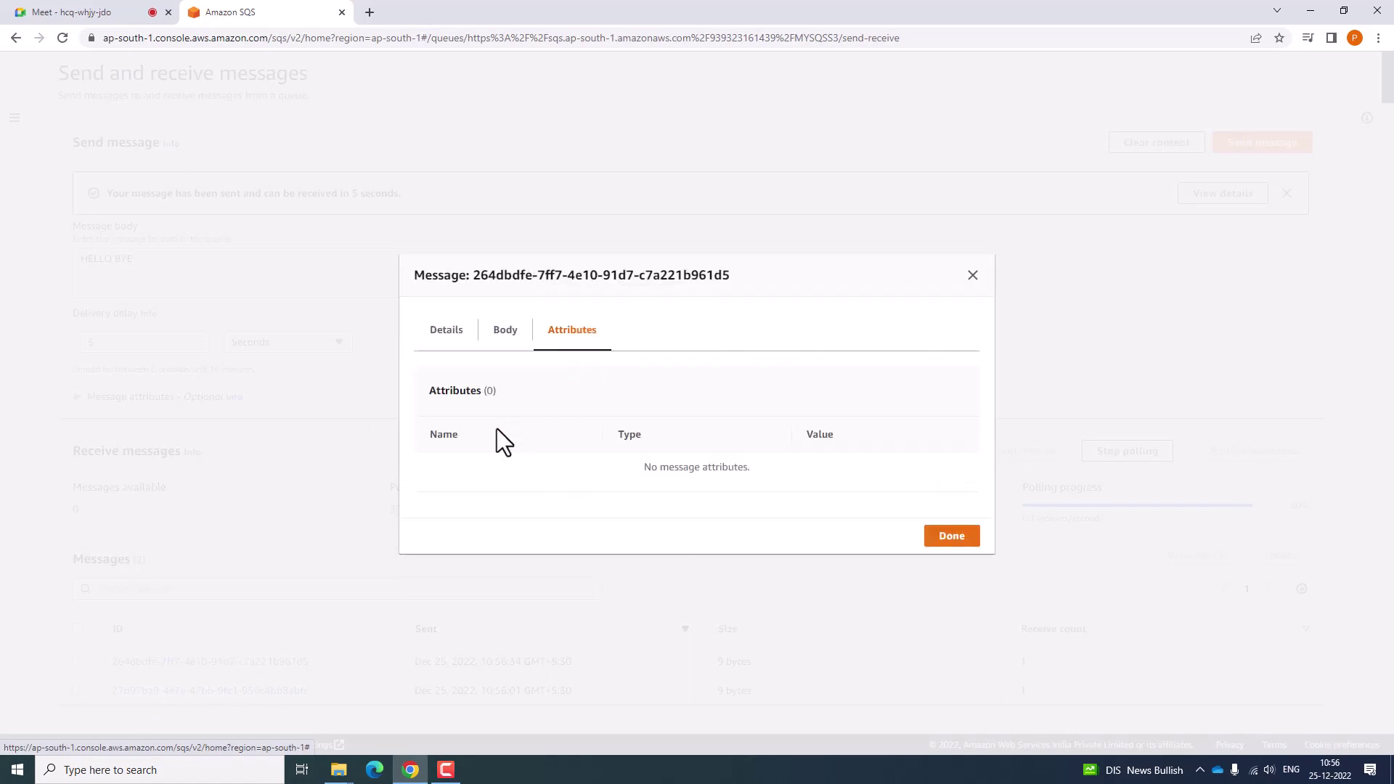
Review the newest message's size, receive count and sender account ID, and close the message.
{"action": "left_click", "coordinate": [446, 330]}
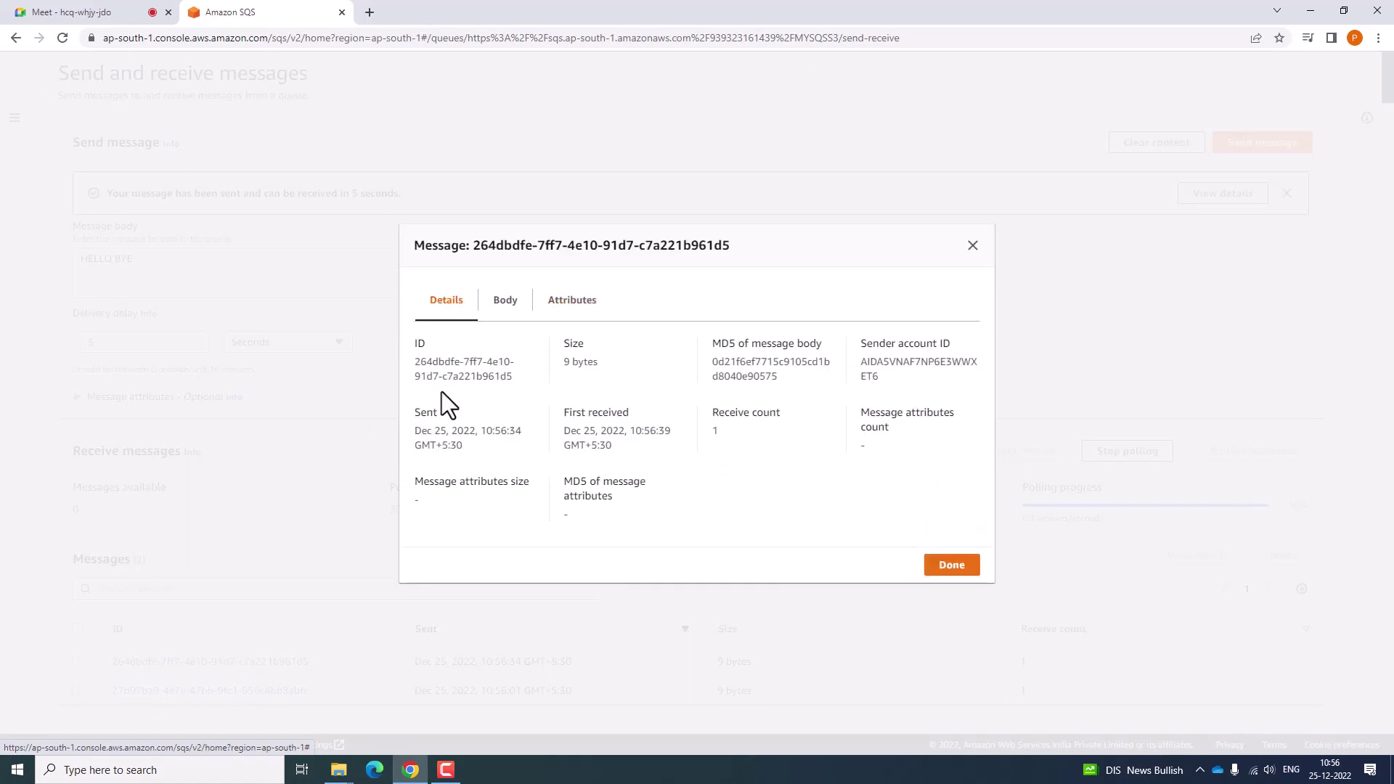
{"action": "left_click_drag", "start_coordinate": [564, 361], "coordinate": [602, 360]}
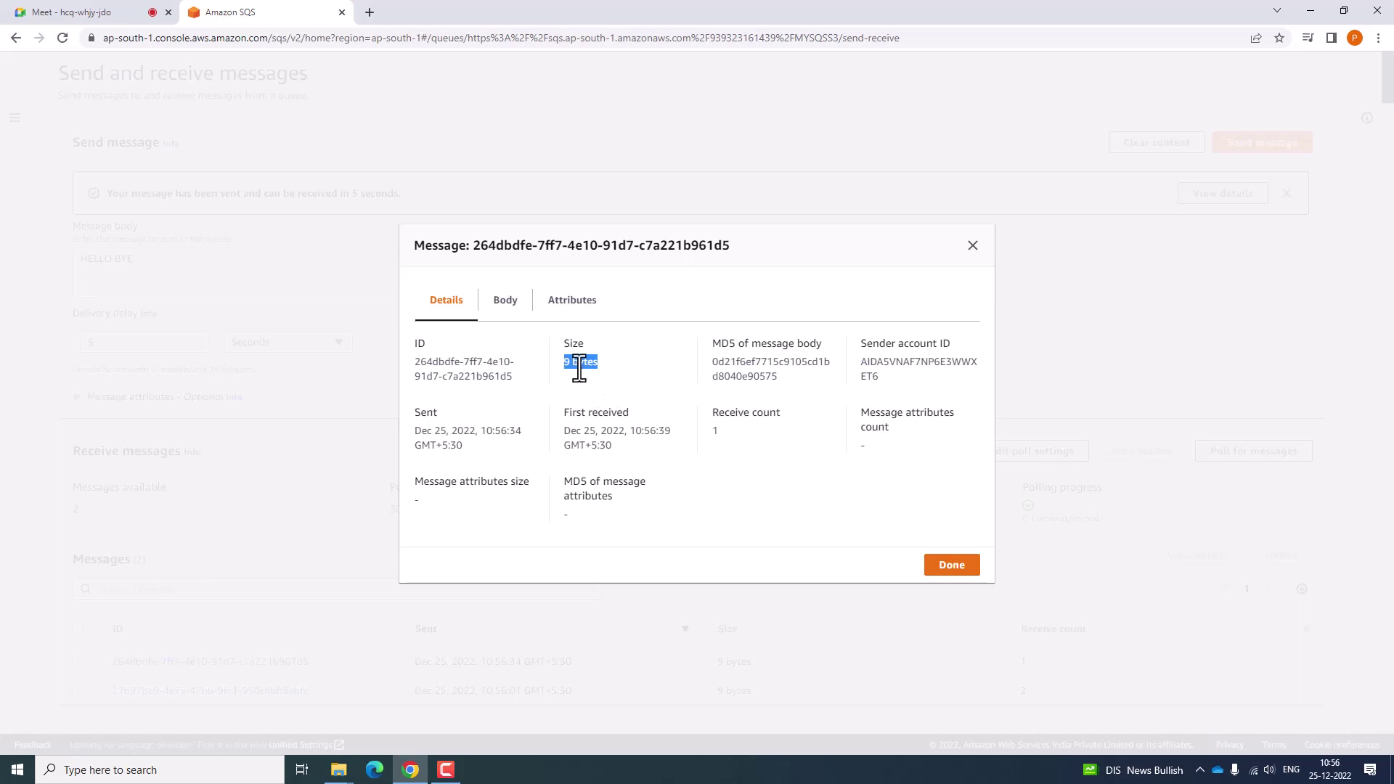
{"action": "left_click_drag", "start_coordinate": [702, 434], "coordinate": [736, 429]}
{"action": "left_click_drag", "start_coordinate": [861, 356], "coordinate": [896, 378]}
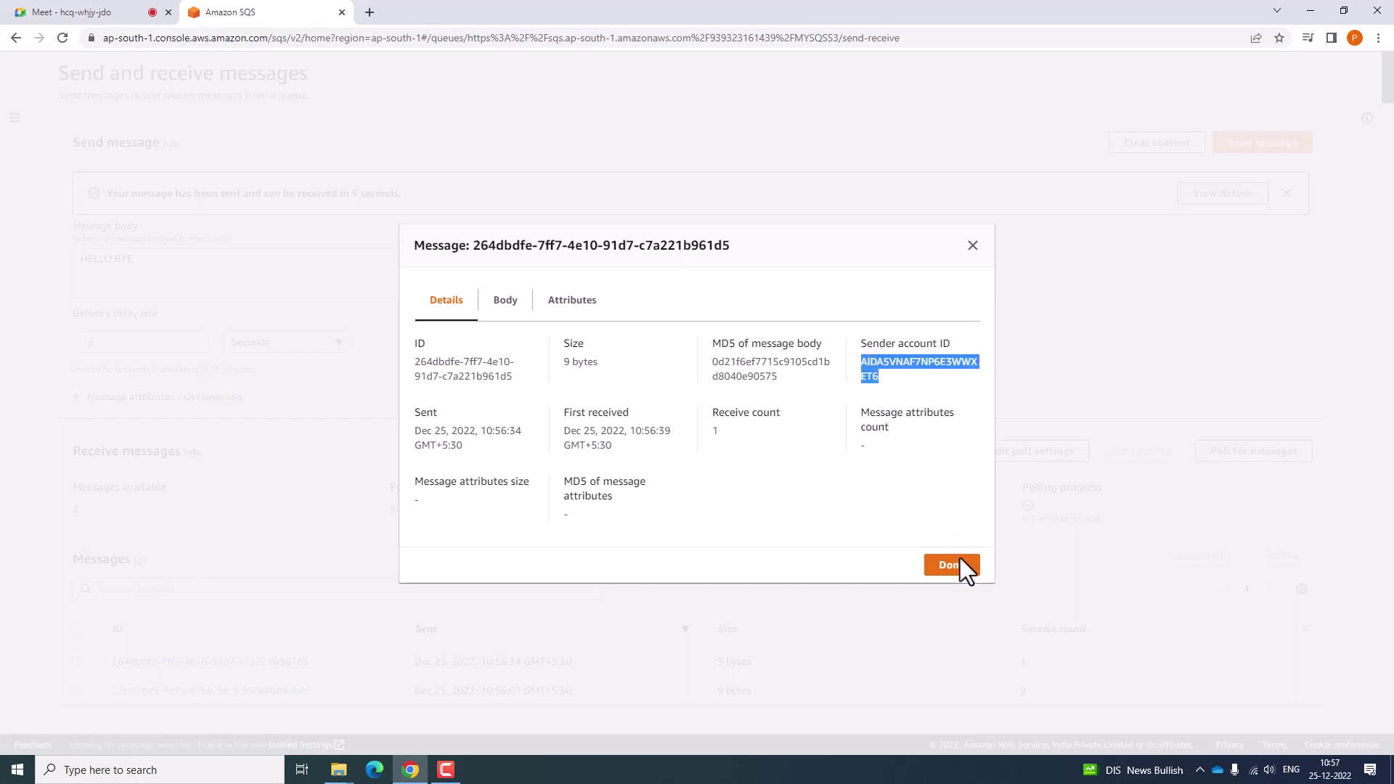
{"action": "left_click", "coordinate": [972, 247]}
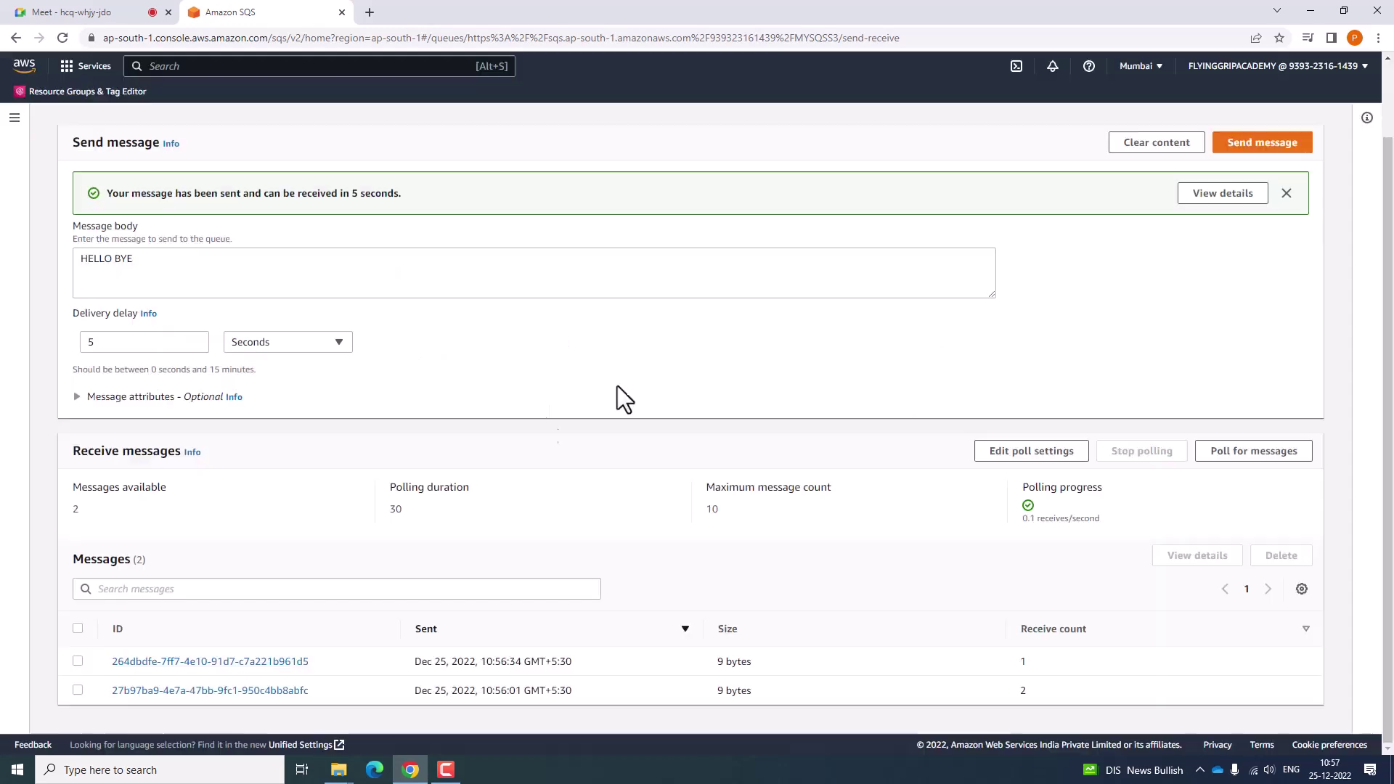
Inspect the body, details and attributes of the earlier received message and close it.
{"action": "left_click", "coordinate": [185, 691]}
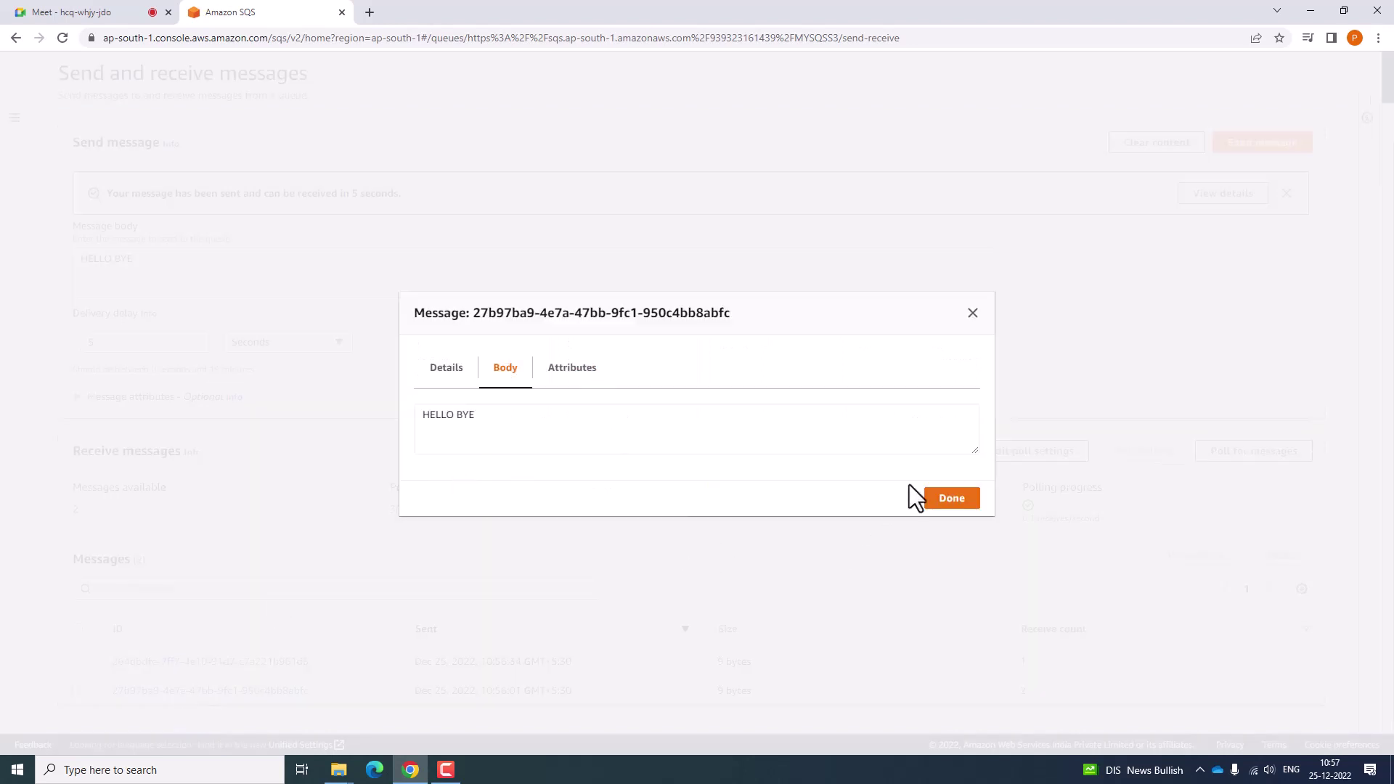
{"action": "left_click", "coordinate": [449, 381]}
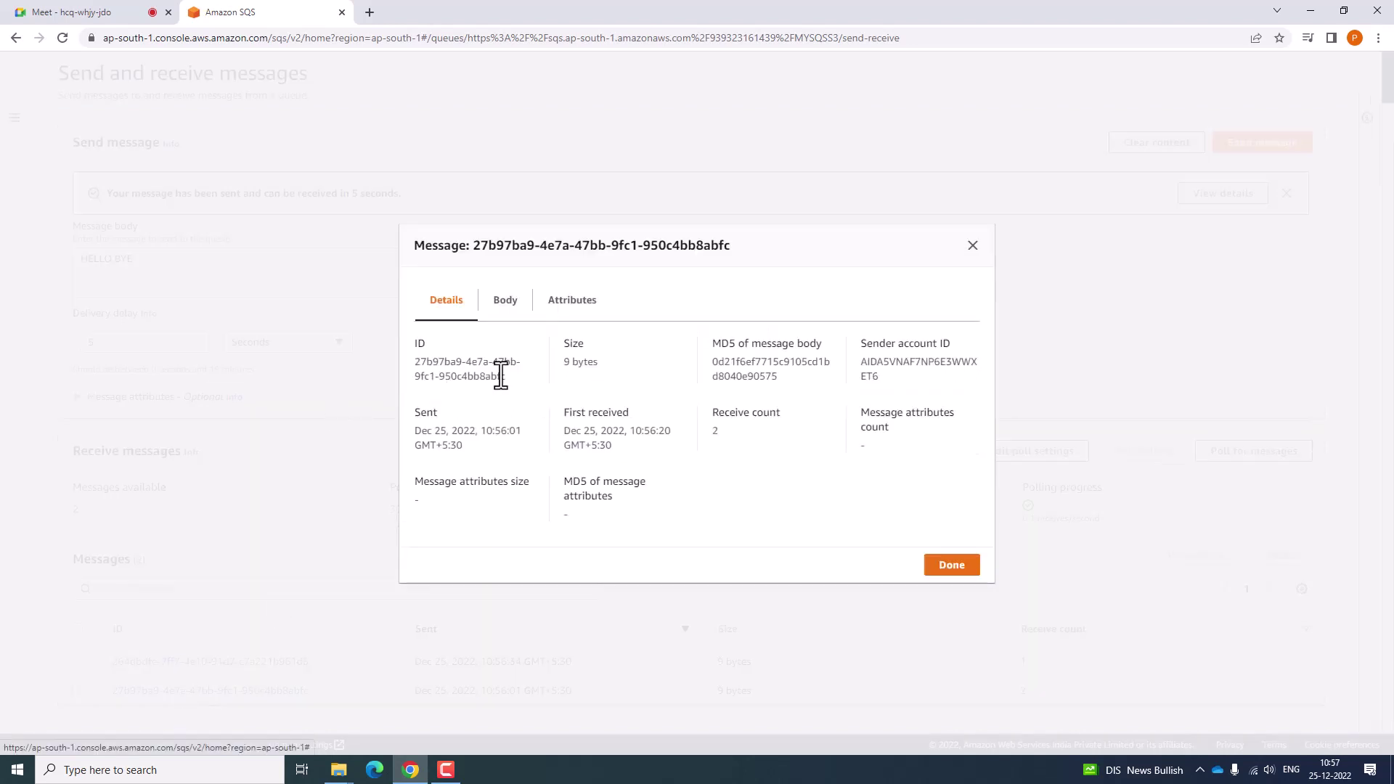
{"action": "left_click", "coordinate": [506, 305]}
{"action": "left_click", "coordinate": [572, 367]}
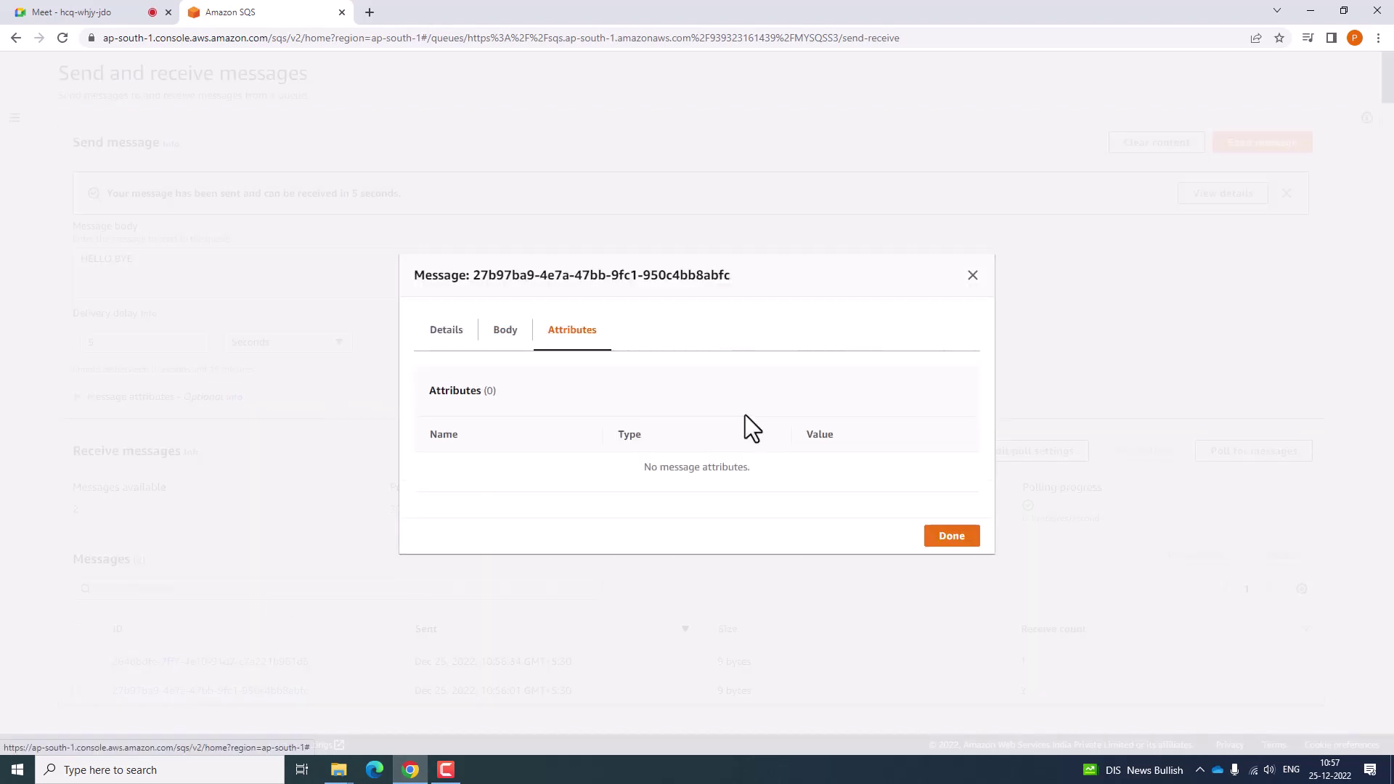
{"action": "left_click", "coordinate": [973, 278]}
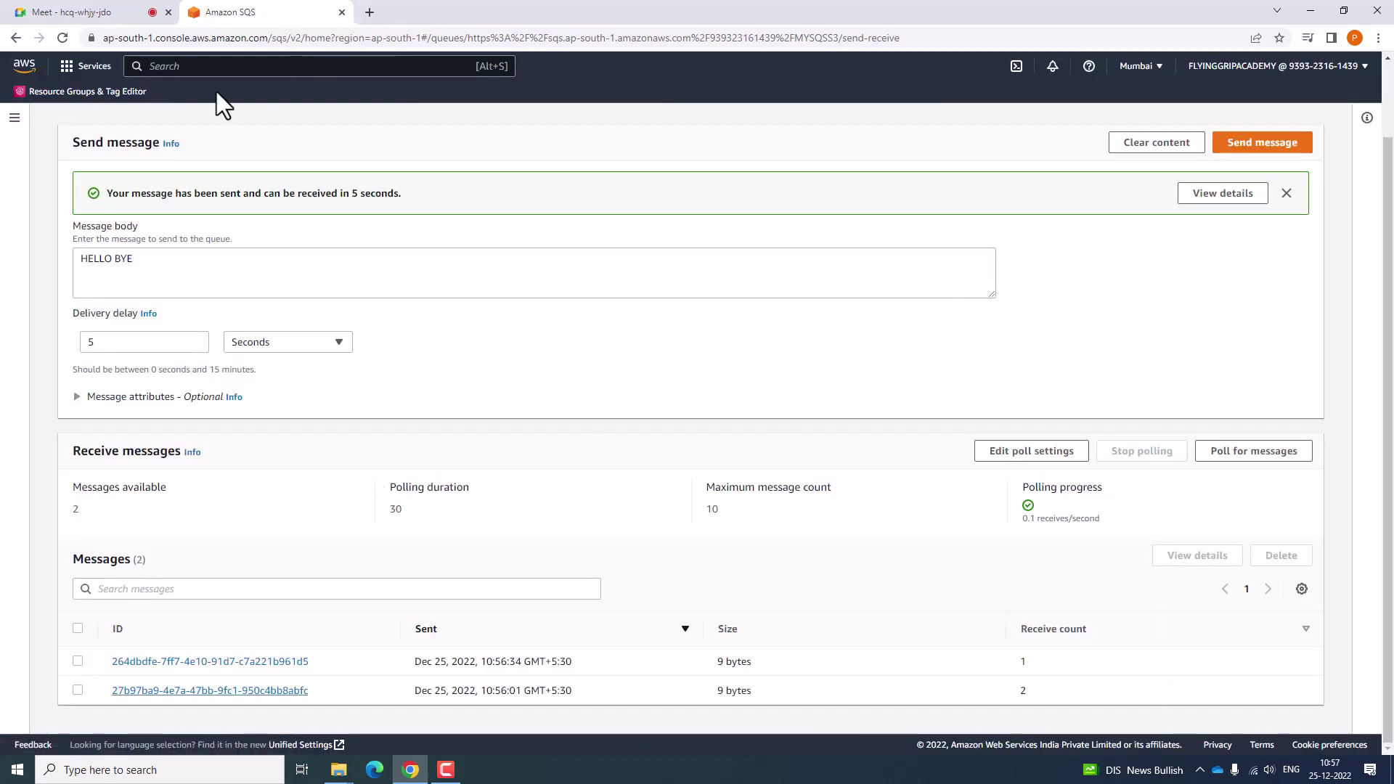
Open the AWS console home in a new browser tab and go to the S3 service.
{"action": "right_click", "coordinate": [27, 66]}
{"action": "left_click", "coordinate": [38, 76]}
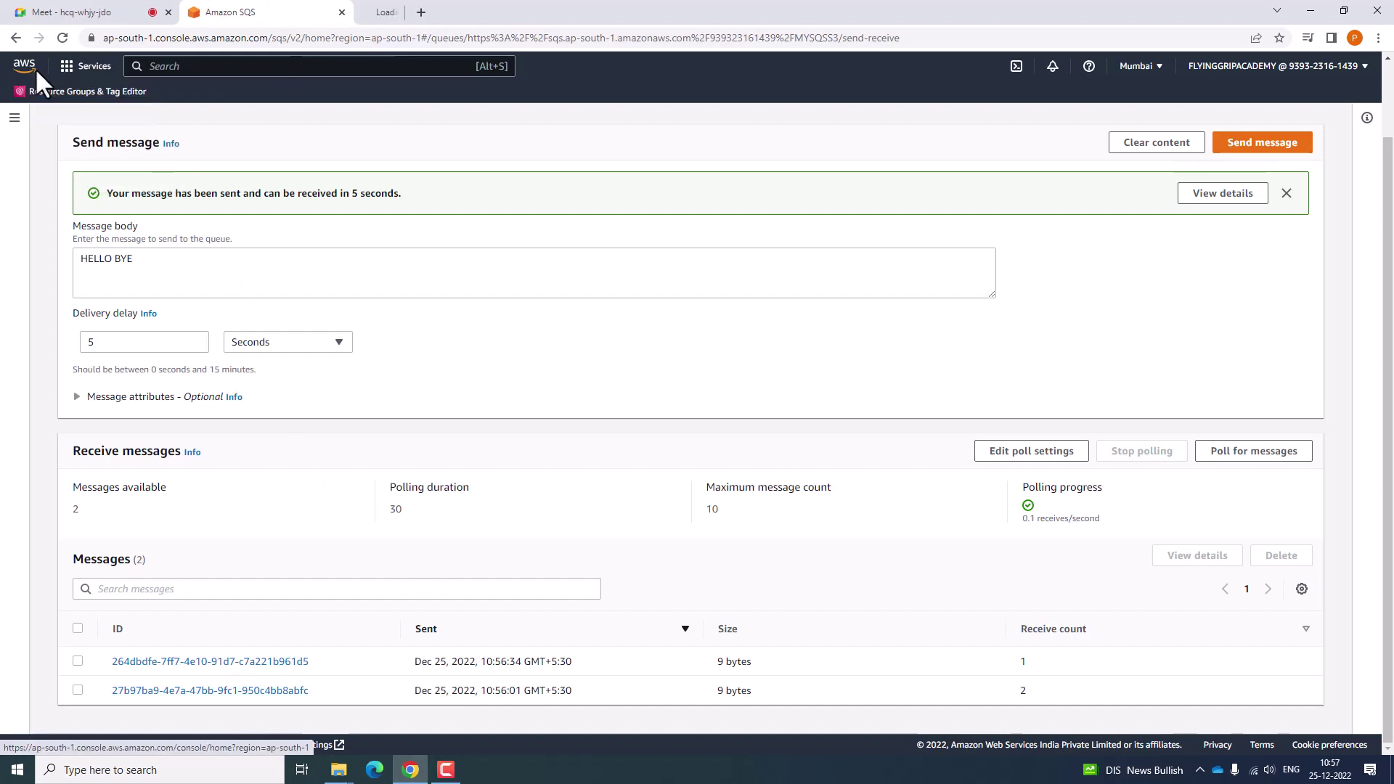
{"action": "left_click", "coordinate": [449, 3]}
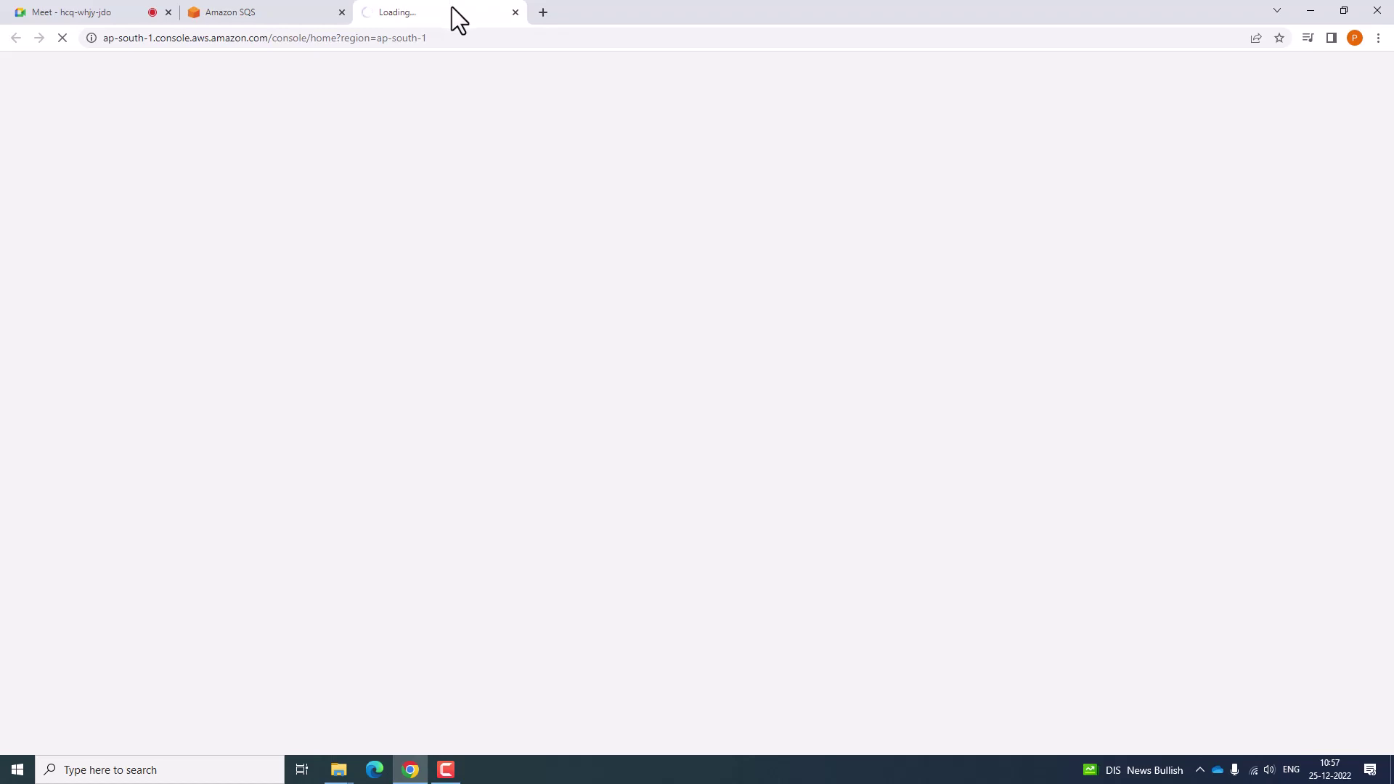
{"action": "left_click", "coordinate": [360, 65]}
{"action": "type", "text": "S"}
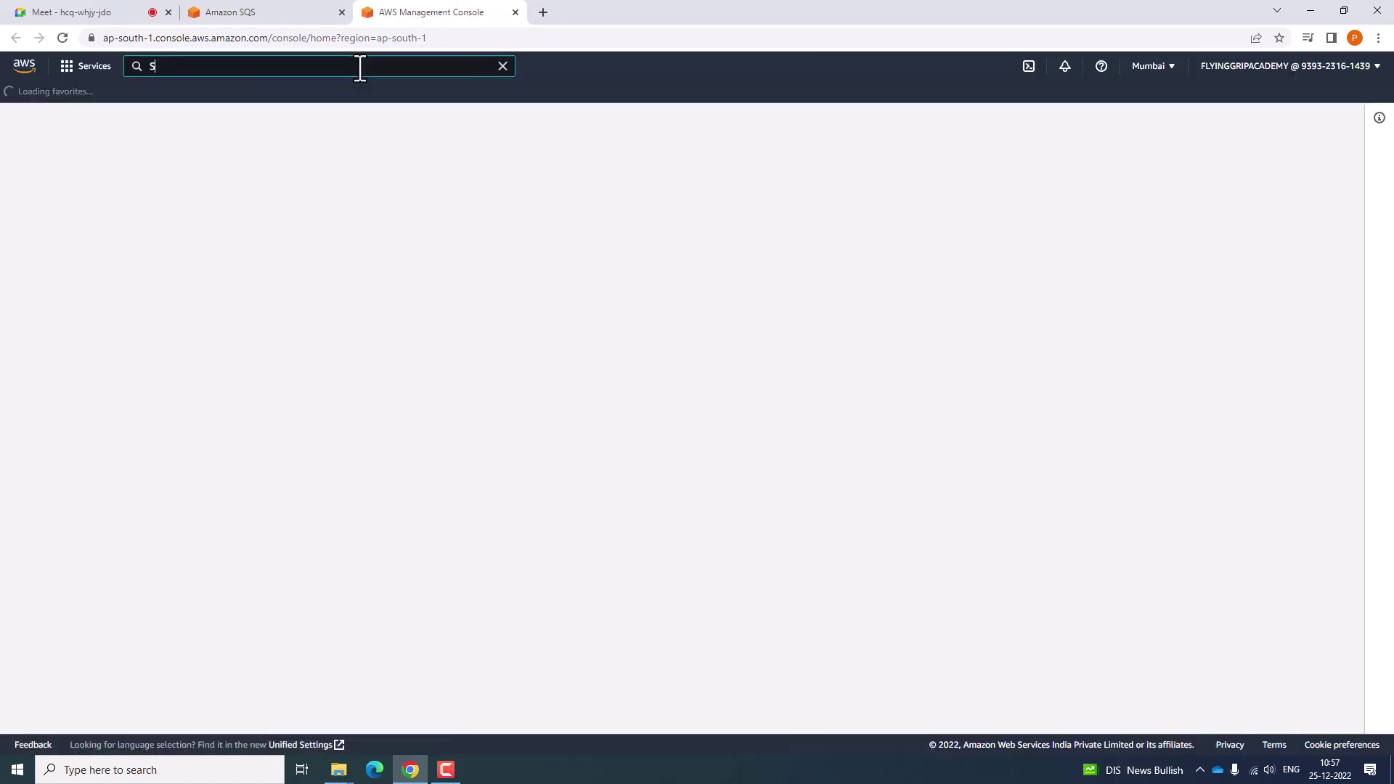
{"action": "type", "text": "3"}
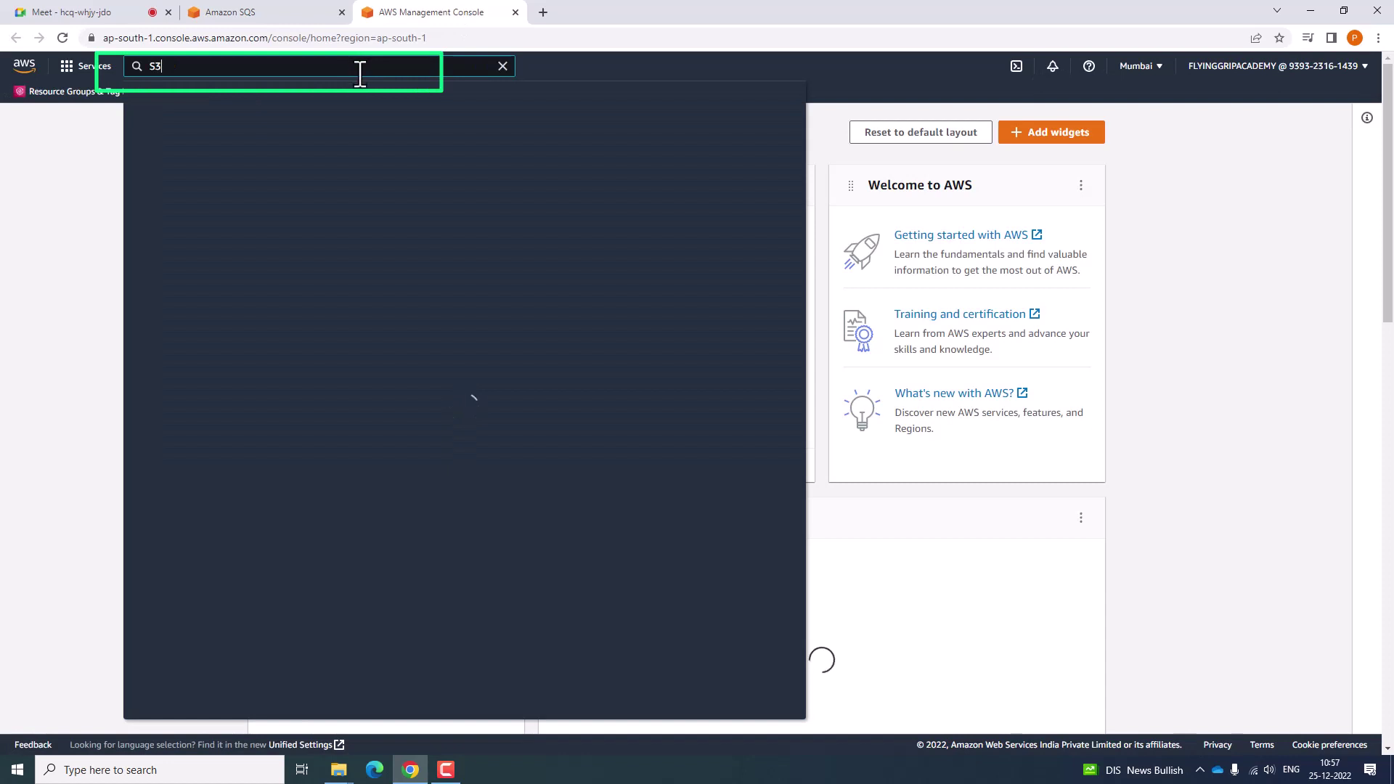
{"action": "left_click", "coordinate": [356, 183]}
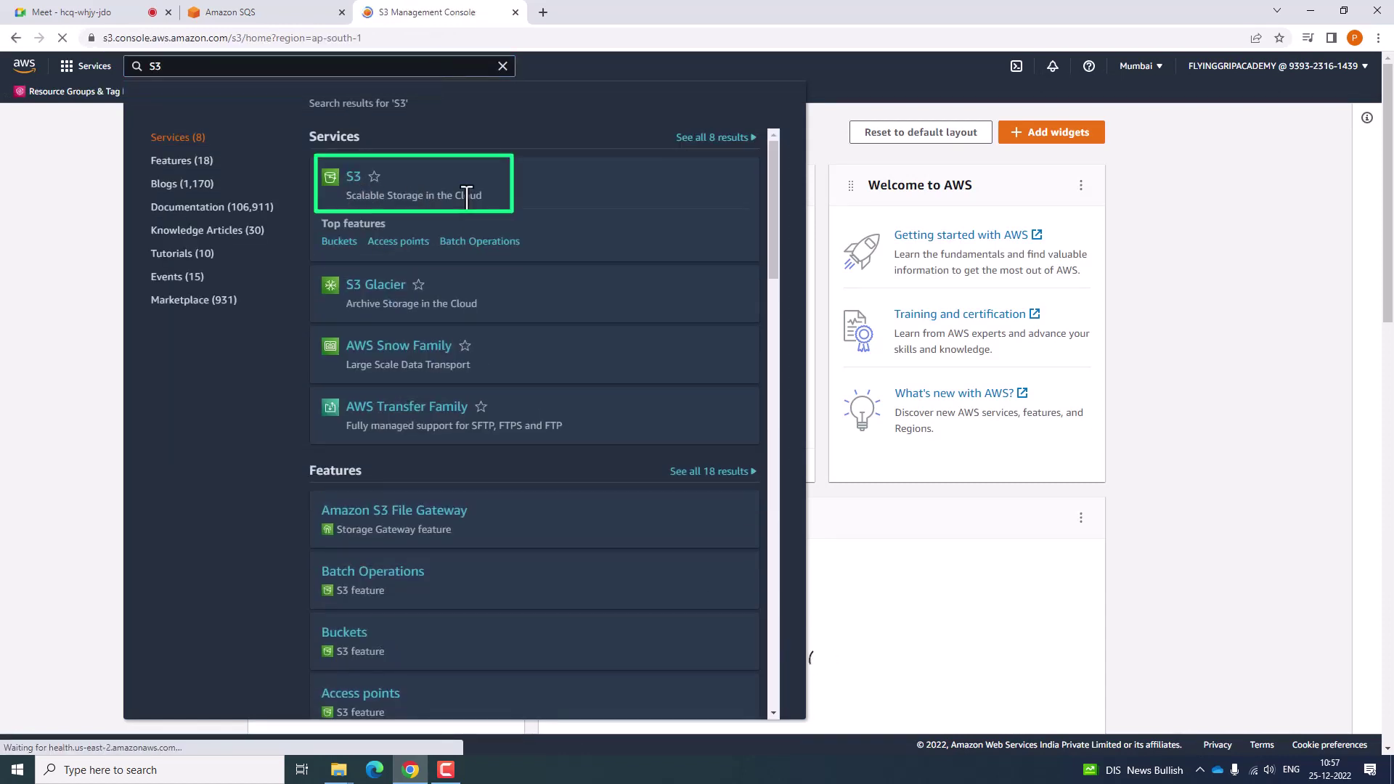
Return to the SQS queues list and copy the queue name MYSQSS3.
{"action": "left_click", "coordinate": [230, 12]}
{"action": "left_click", "coordinate": [99, 136]}
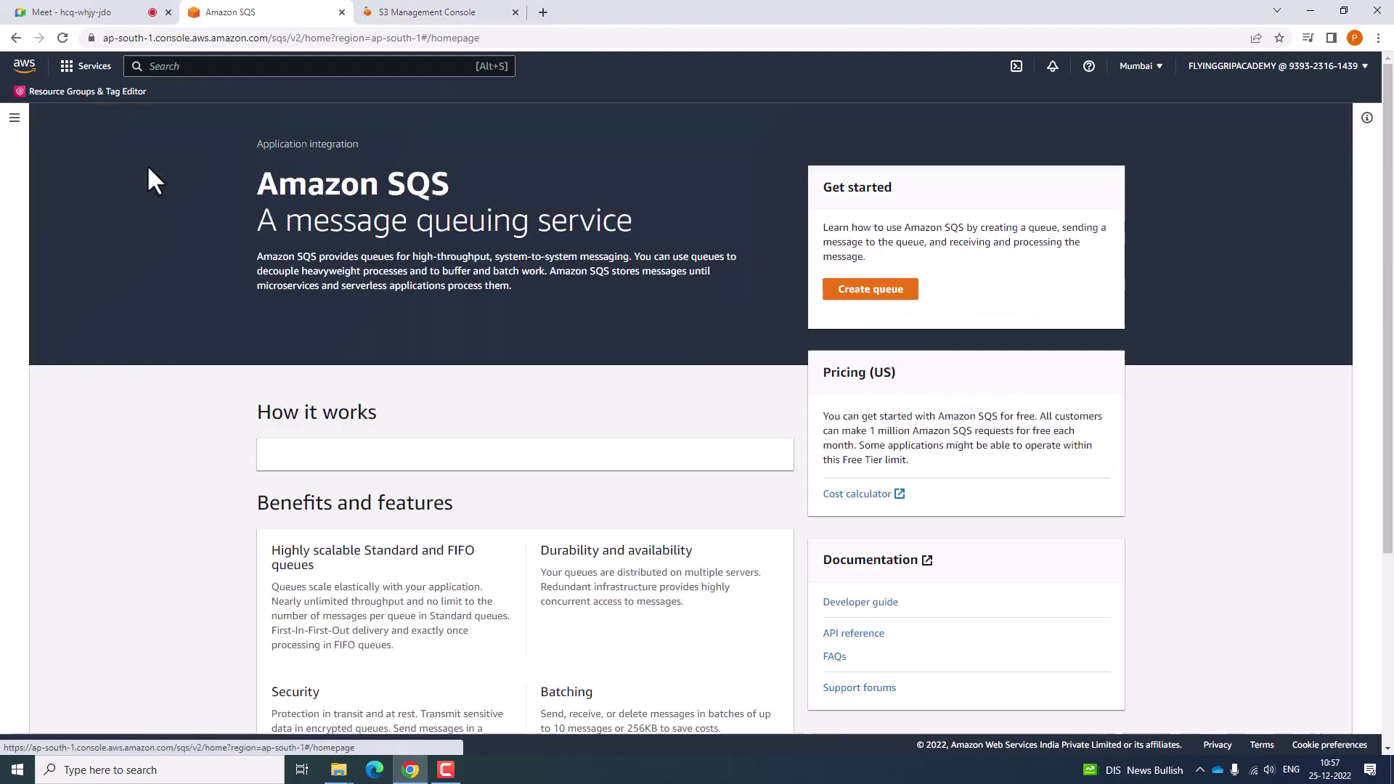
{"action": "left_click", "coordinate": [889, 292]}
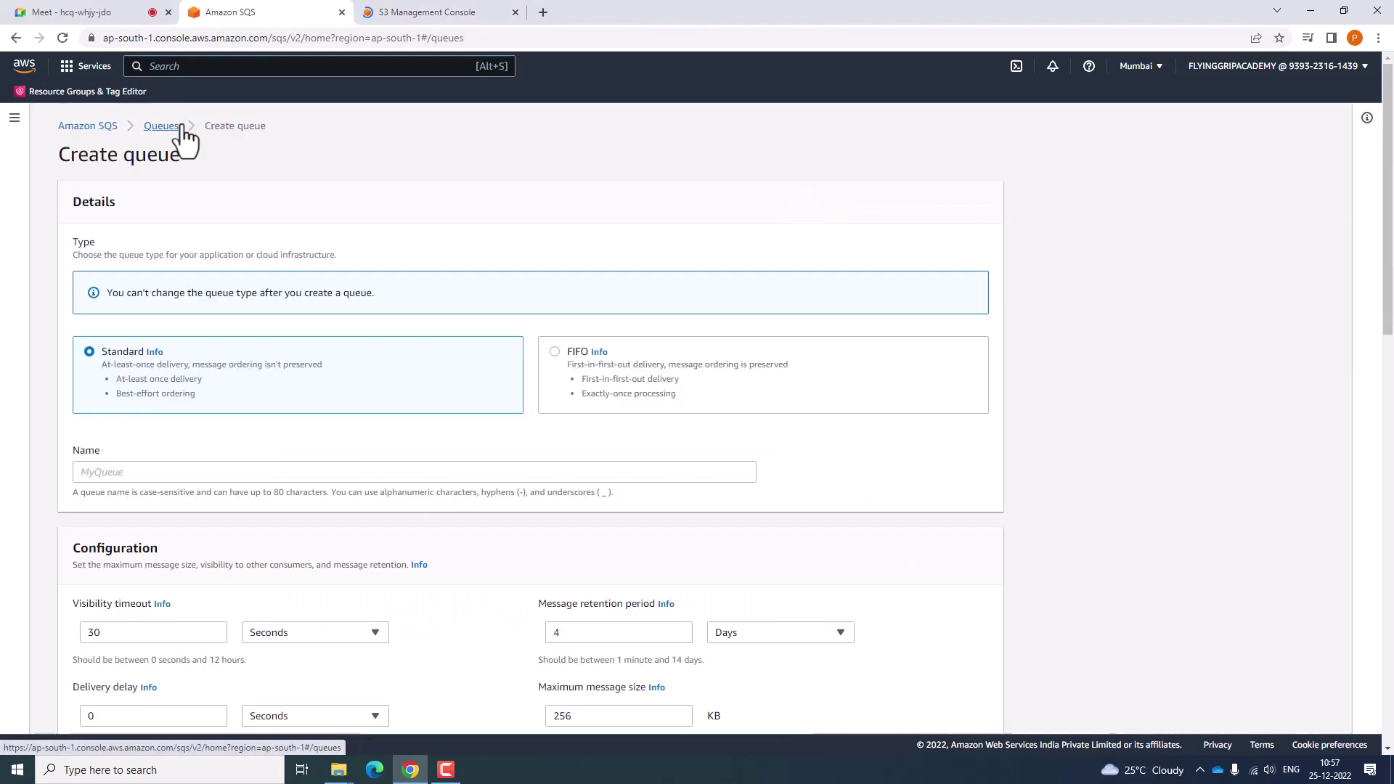
{"action": "left_click", "coordinate": [177, 125]}
{"action": "left_click_drag", "start_coordinate": [111, 275], "coordinate": [186, 286]}
{"action": "key", "text": "ctrl+c"}
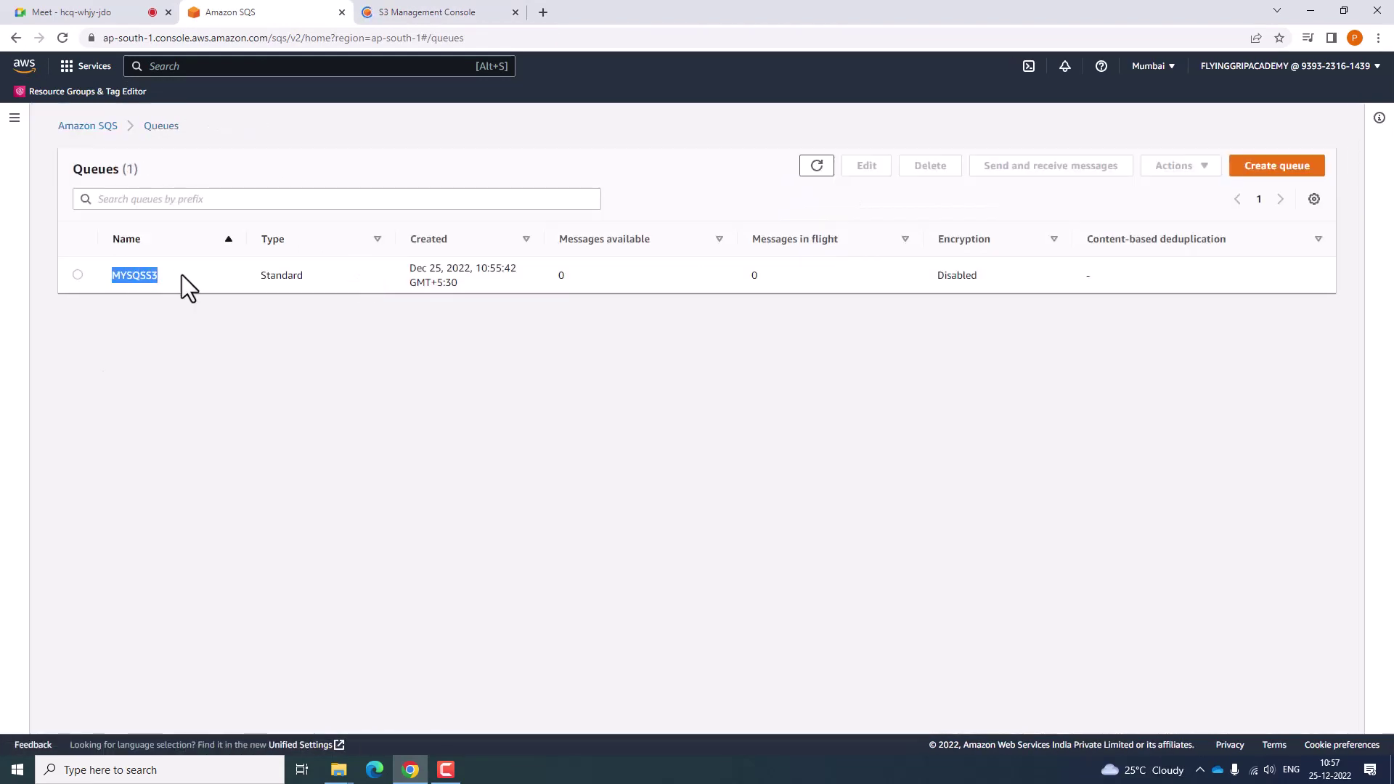
Start a new S3 bucket and enter s3mysqs as the bucket name.
{"action": "left_click", "coordinate": [430, 12]}
{"action": "left_click", "coordinate": [987, 260]}
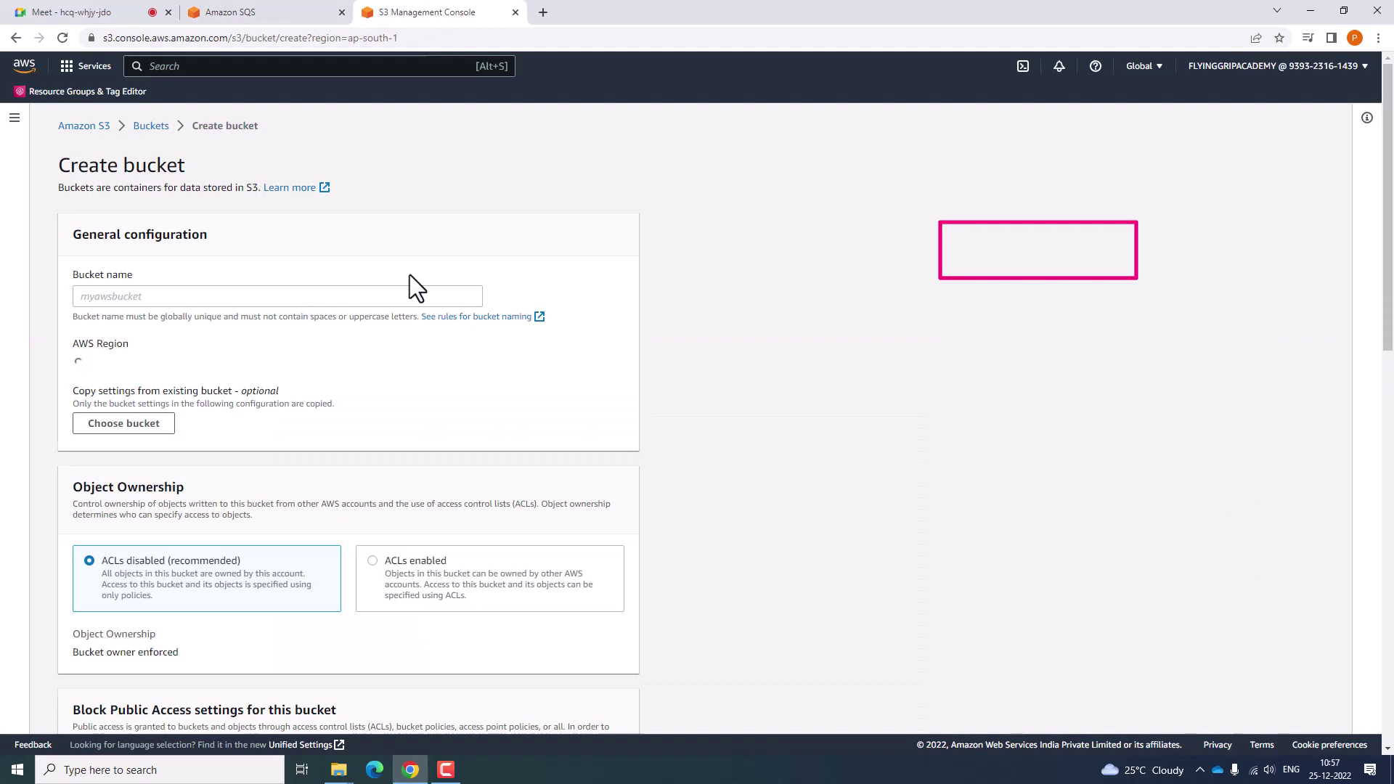
{"action": "right_click", "coordinate": [202, 295]}
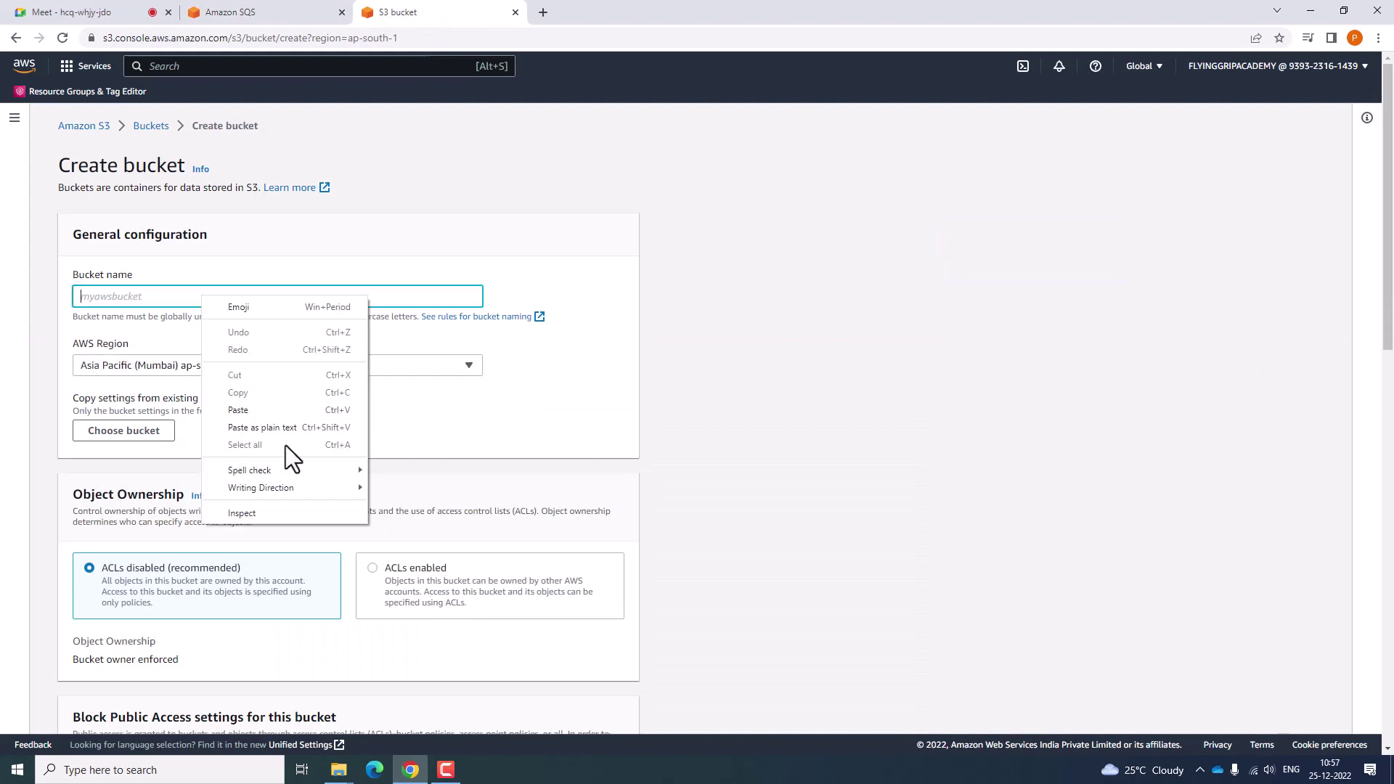
{"action": "left_click", "coordinate": [286, 408]}
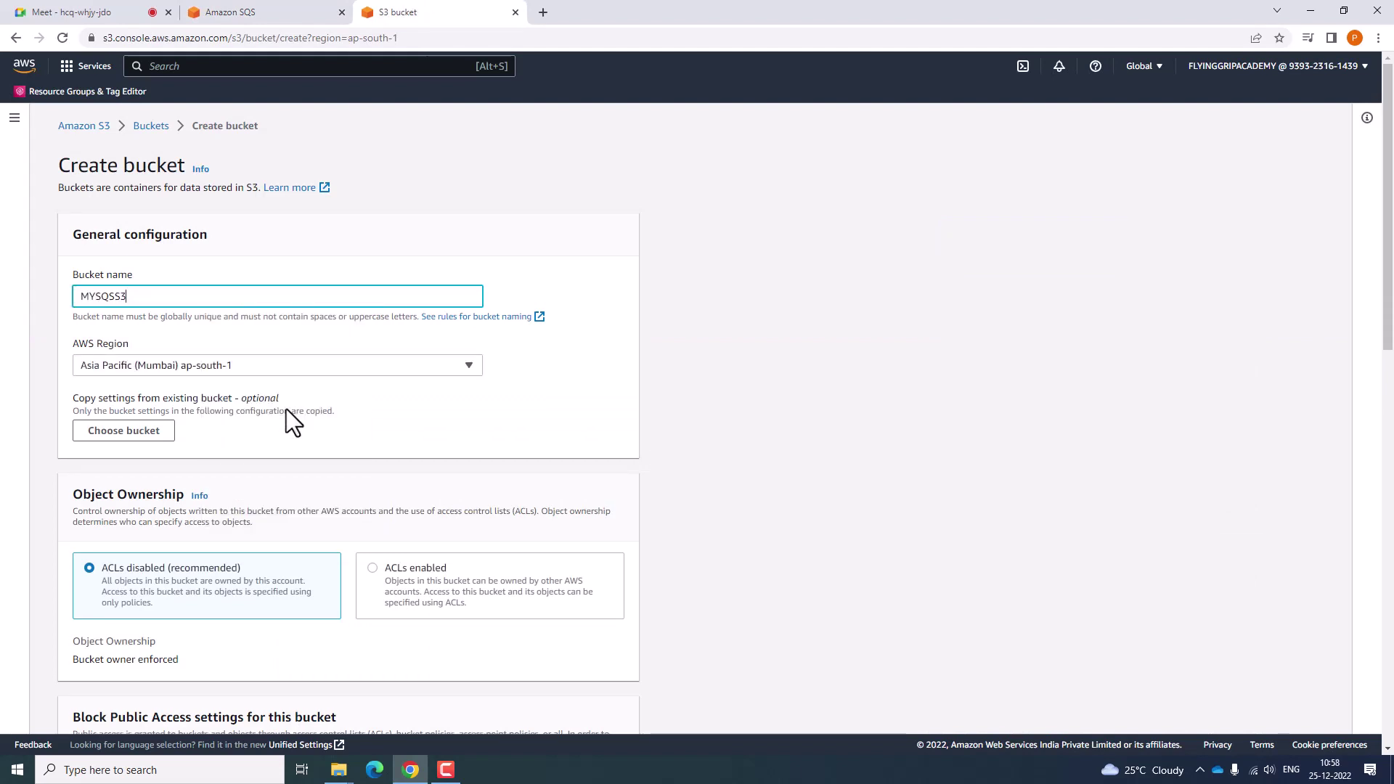
{"action": "key", "text": "ctrl+a"}
{"action": "key", "text": "BackSpace"}
{"action": "type", "text": "s3mys"}
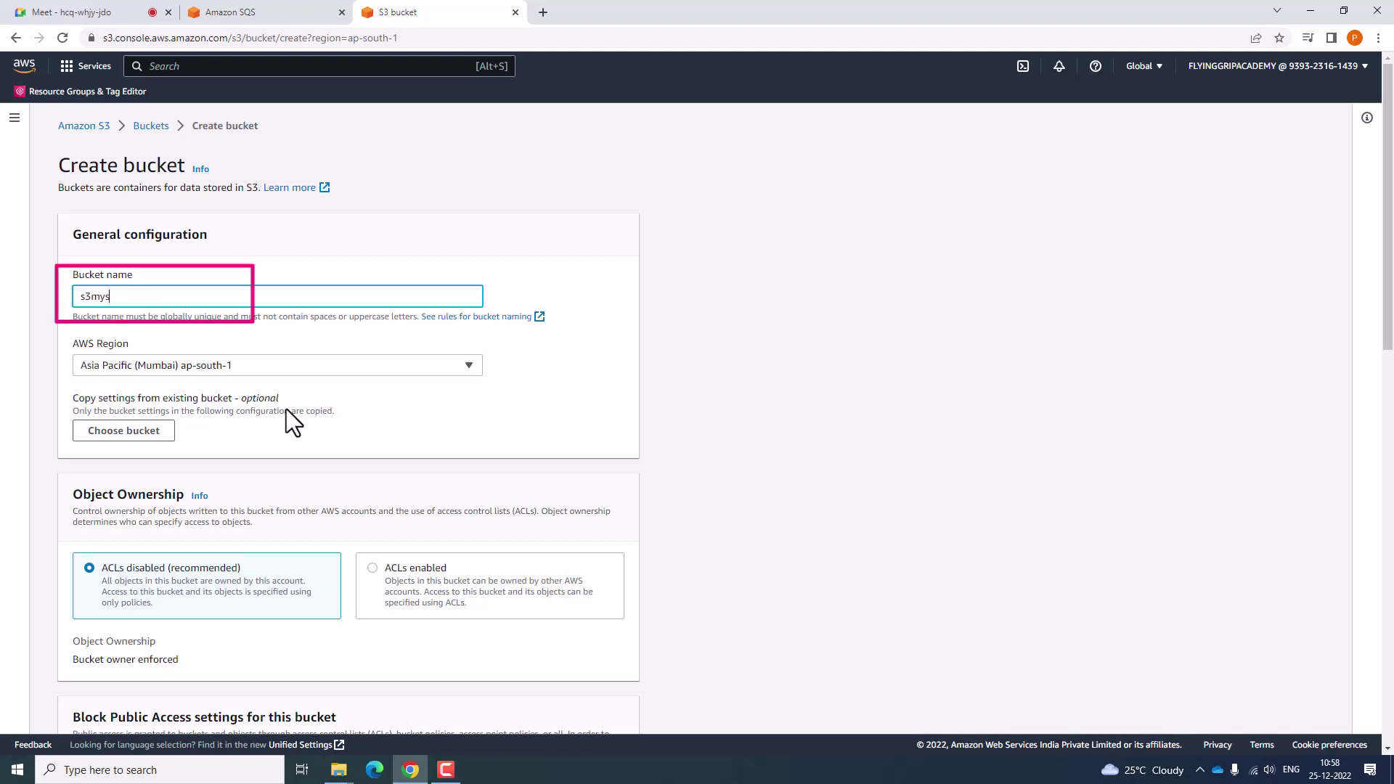
{"action": "type", "text": "qs"}
Create the bucket with ACLs disabled, all public access blocked, and versioning and server-side encryption left disabled.
{"action": "scroll", "coordinate": [347, 424], "scroll_direction": "down", "scroll_amount": 5}
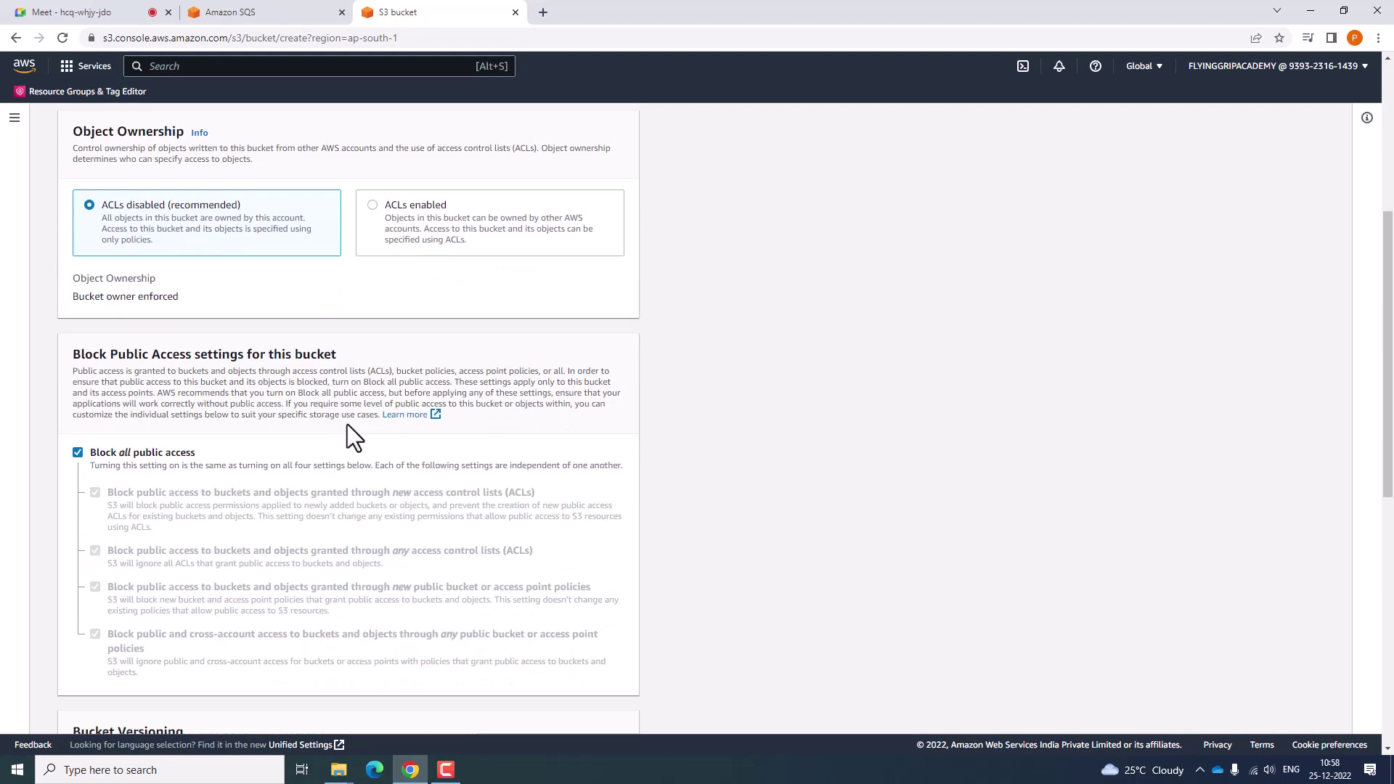
{"action": "scroll", "coordinate": [347, 424], "scroll_direction": "down", "scroll_amount": 5}
{"action": "scroll", "coordinate": [353, 520], "scroll_direction": "down", "scroll_amount": 1}
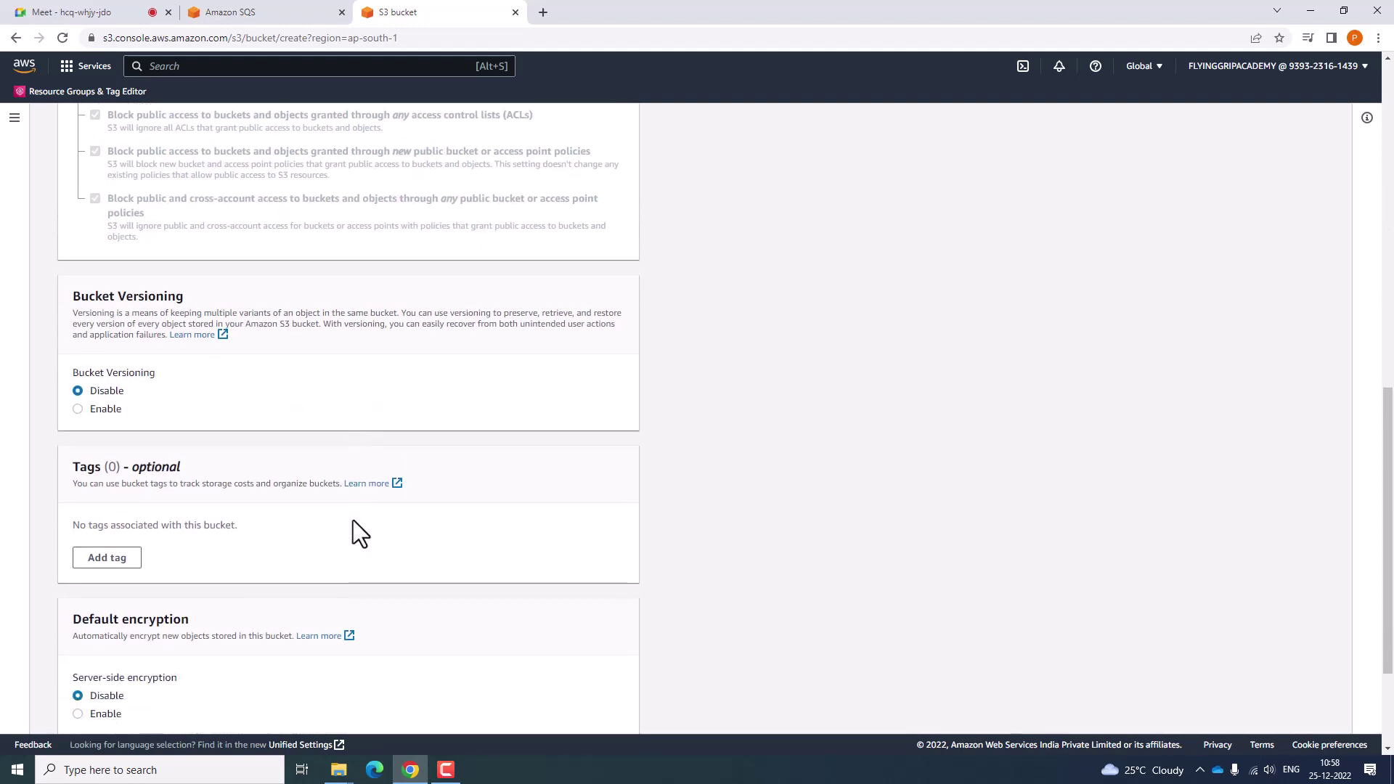
{"action": "scroll", "coordinate": [353, 520], "scroll_direction": "down", "scroll_amount": 2}
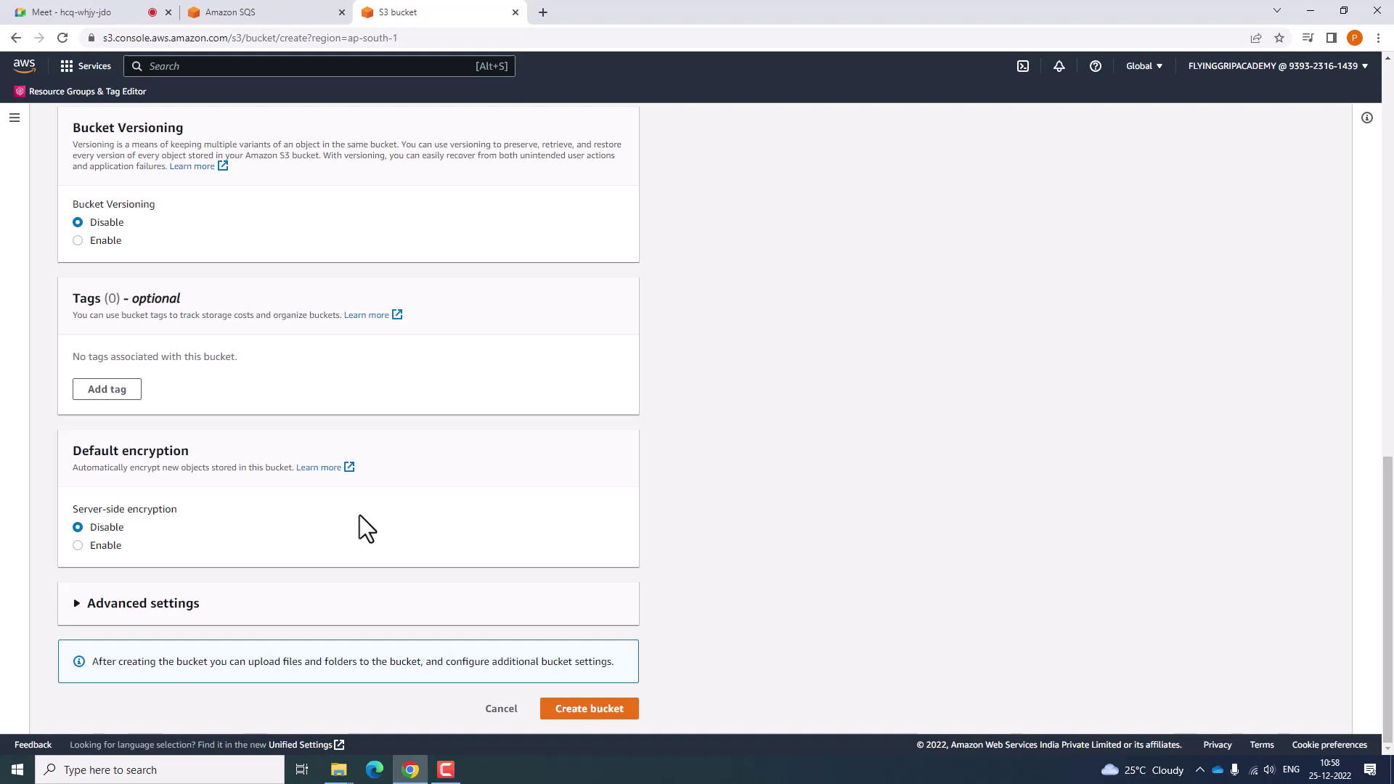
{"action": "left_click", "coordinate": [592, 710]}
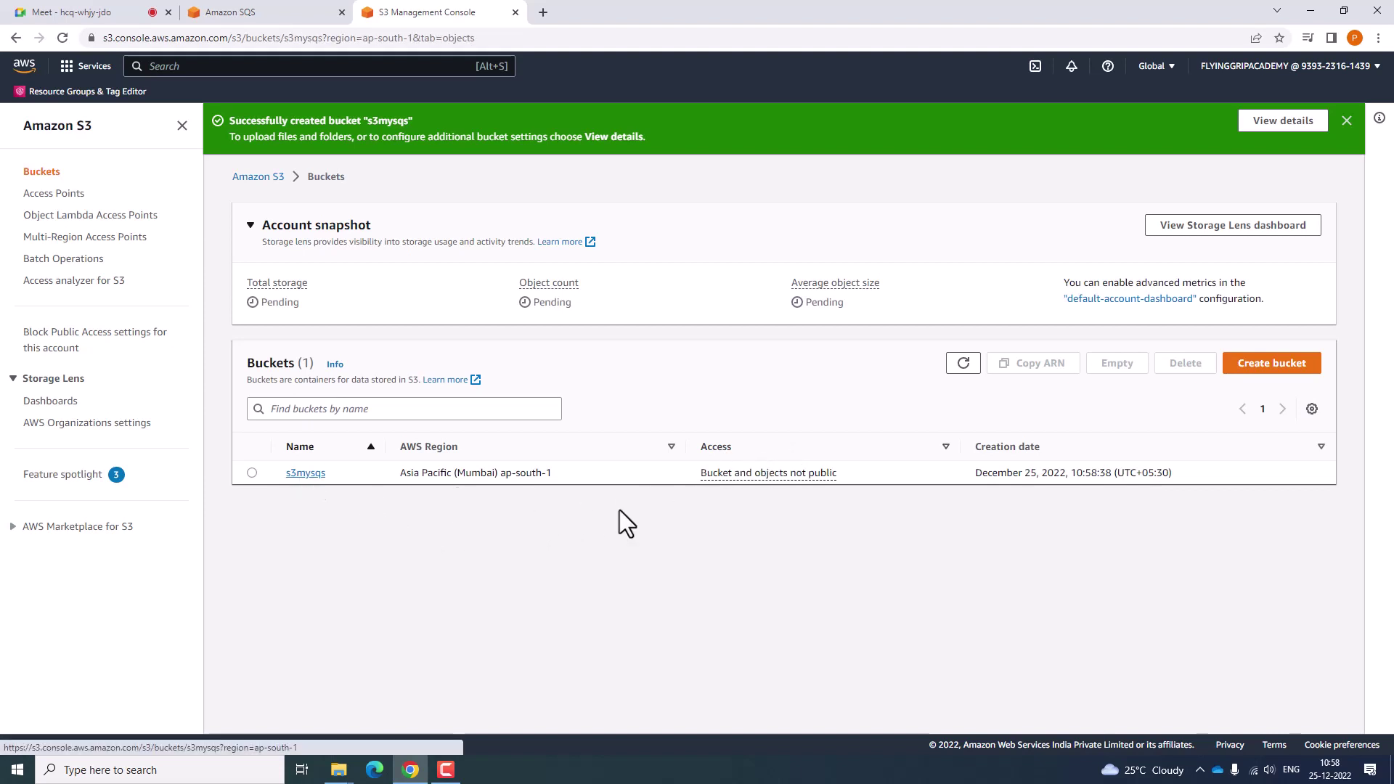
Open the properties of the s3mysqs bucket and go to its event notifications.
{"action": "left_click", "coordinate": [305, 473]}
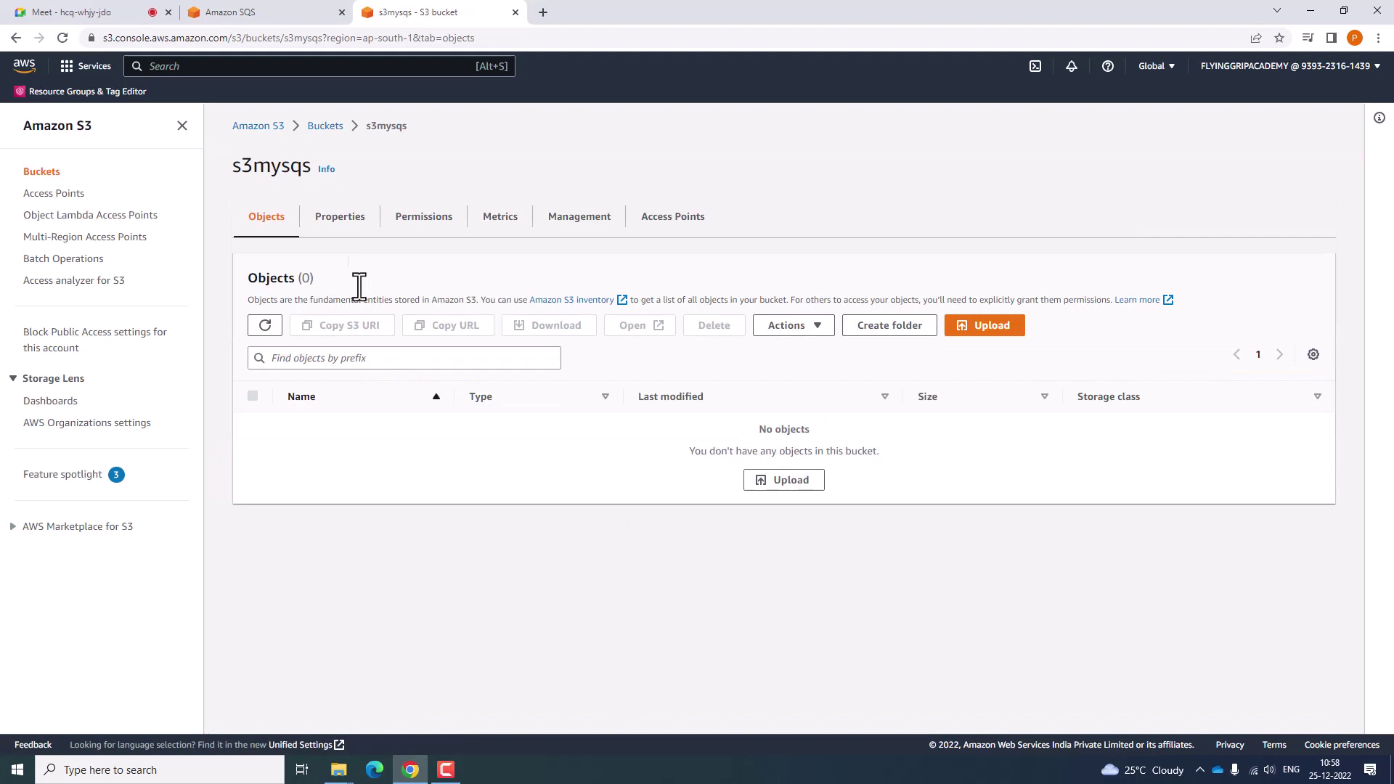
{"action": "left_click", "coordinate": [342, 238]}
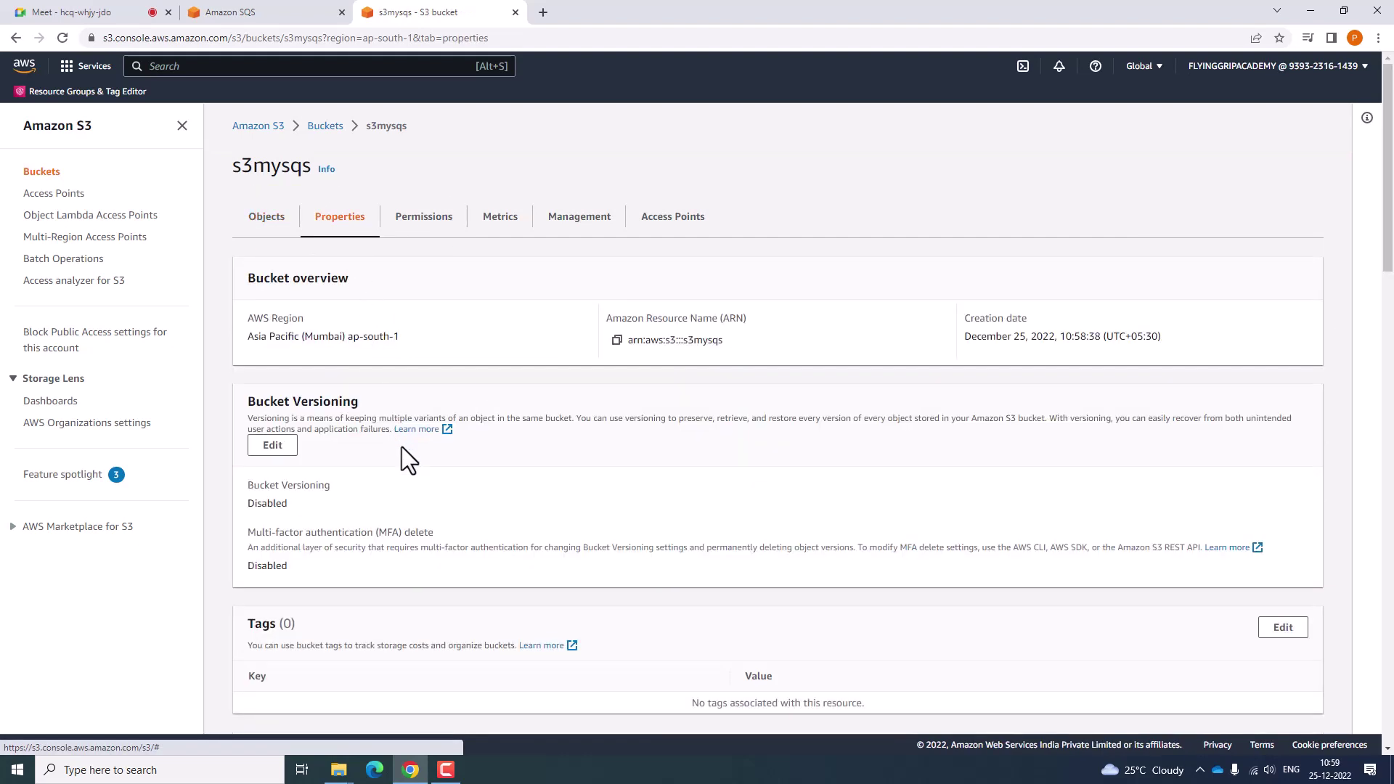
{"action": "left_click", "coordinate": [298, 11]}
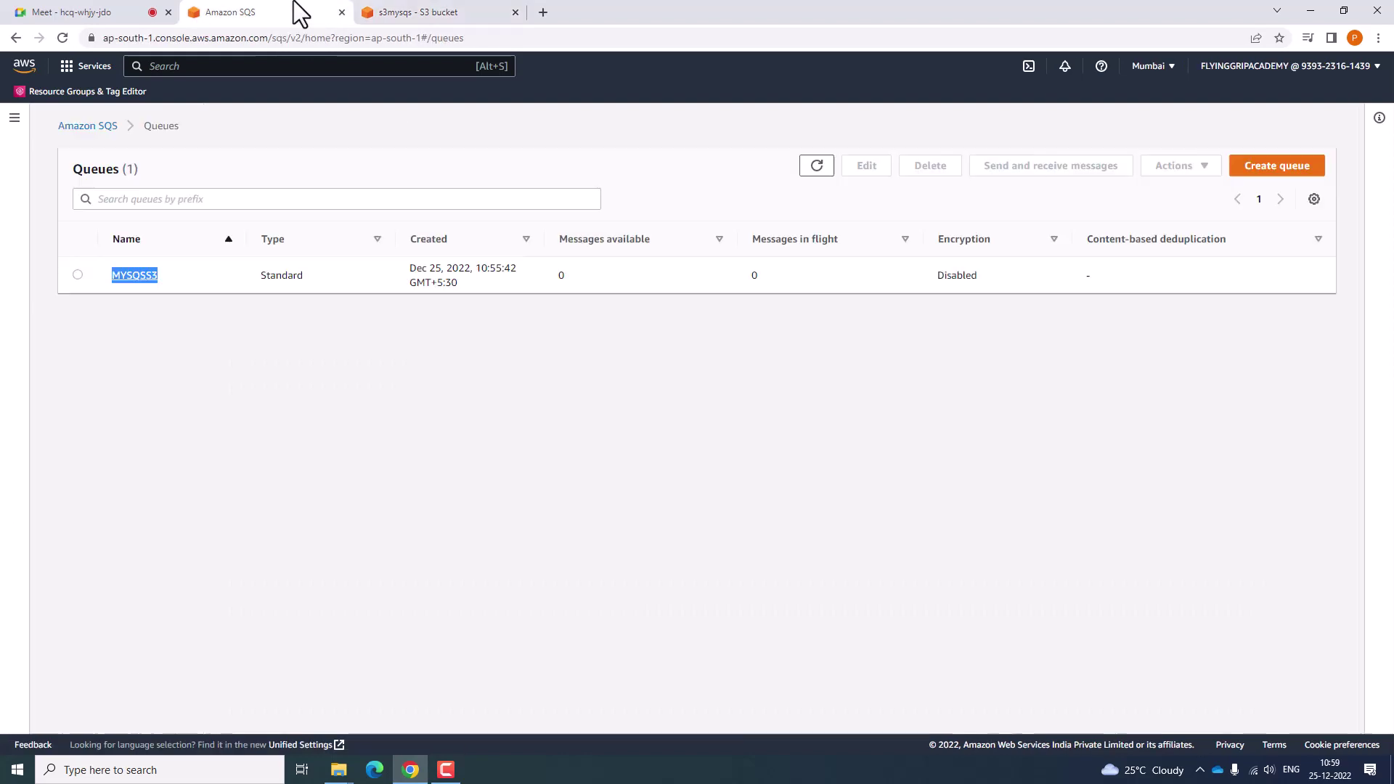
{"action": "left_click", "coordinate": [457, 12]}
{"action": "scroll", "coordinate": [468, 430], "scroll_direction": "down", "scroll_amount": 2}
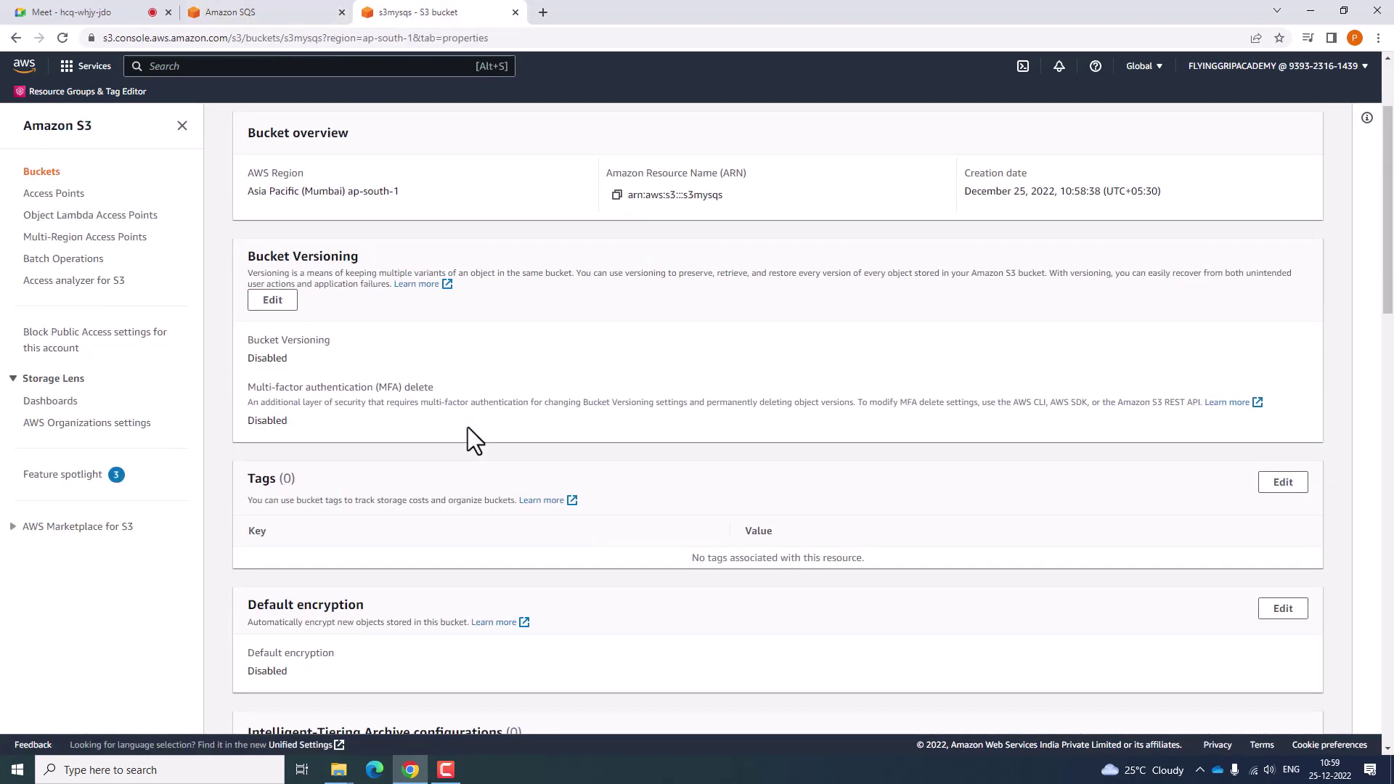
{"action": "scroll", "coordinate": [467, 427], "scroll_direction": "down", "scroll_amount": 6}
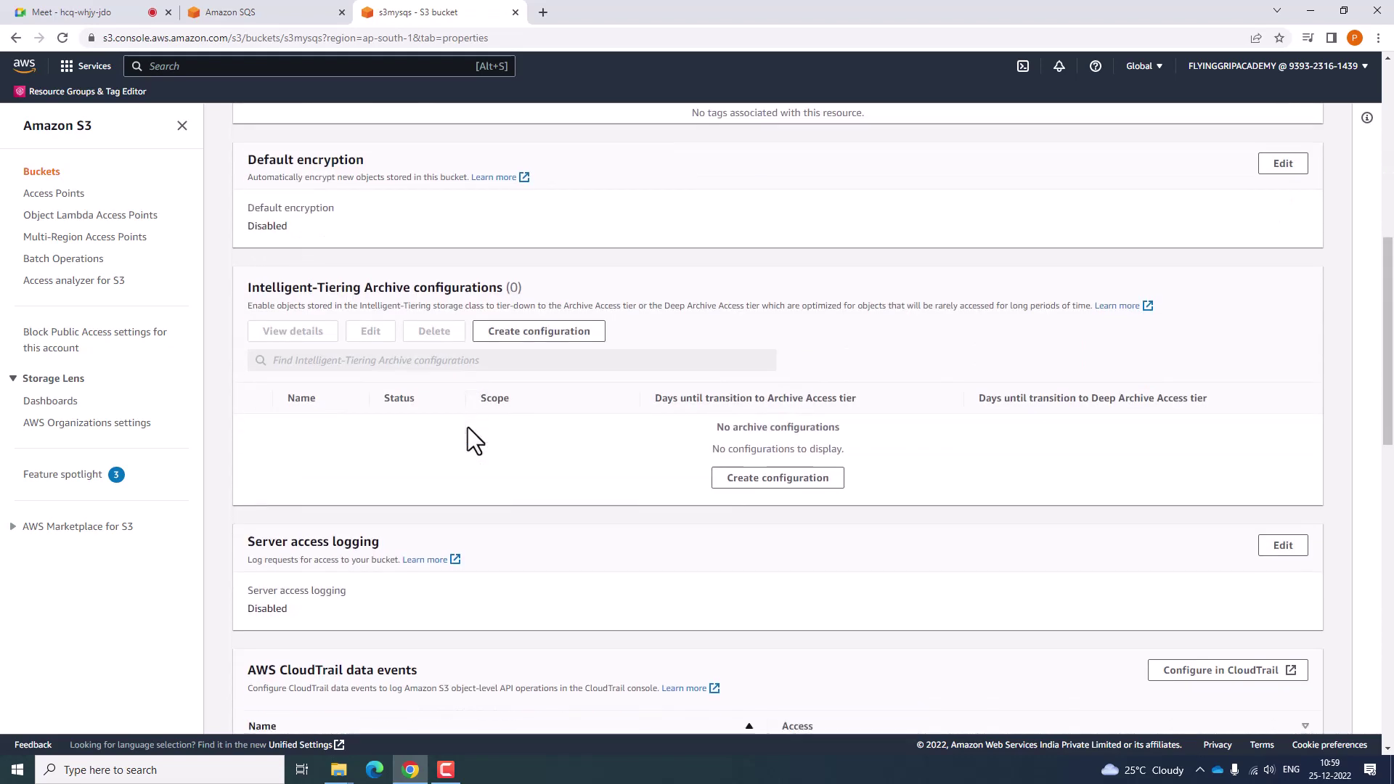
{"action": "scroll", "coordinate": [467, 427], "scroll_direction": "down", "scroll_amount": 6}
{"action": "scroll", "coordinate": [467, 427], "scroll_direction": "down", "scroll_amount": 2}
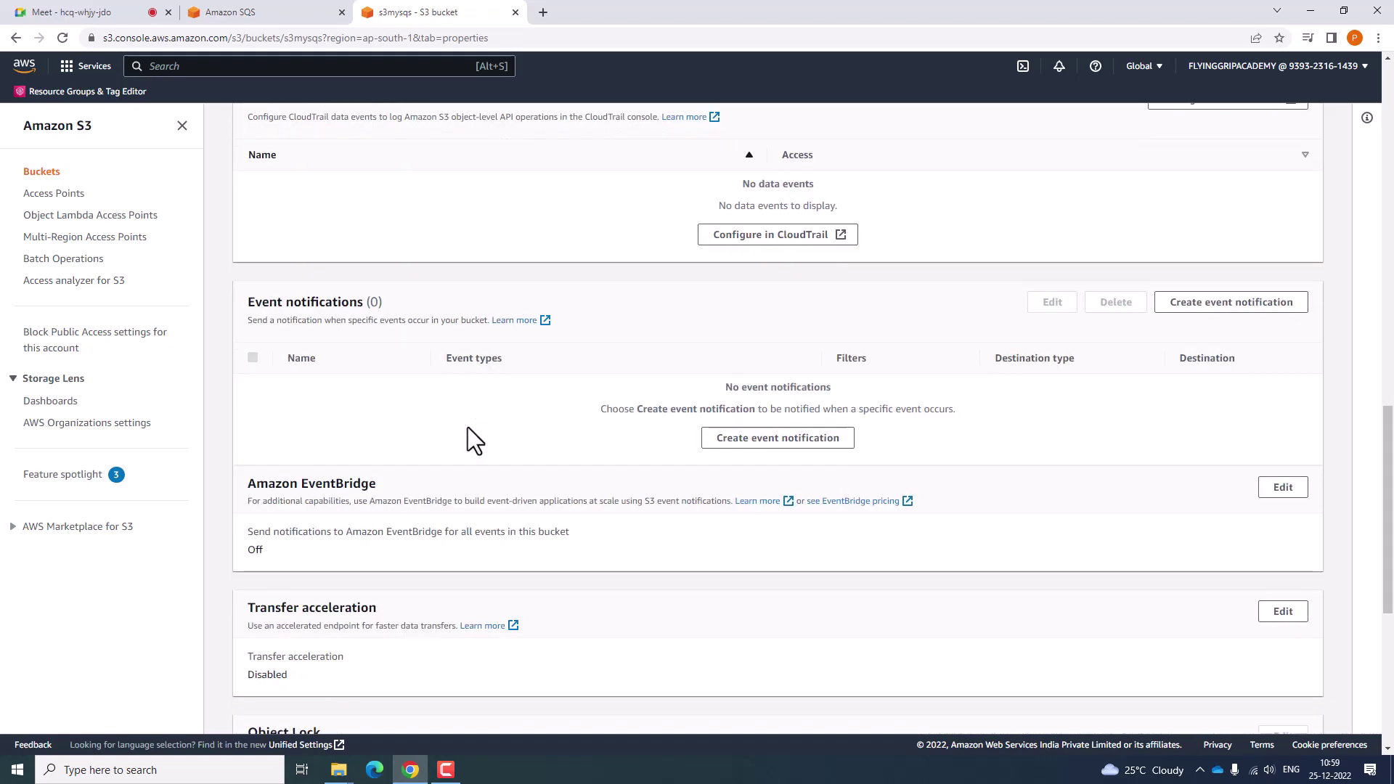
Open the event notifications documentation and start creating an event notification for the s3mysqs bucket.
{"action": "left_click_drag", "start_coordinate": [245, 301], "coordinate": [394, 302]}
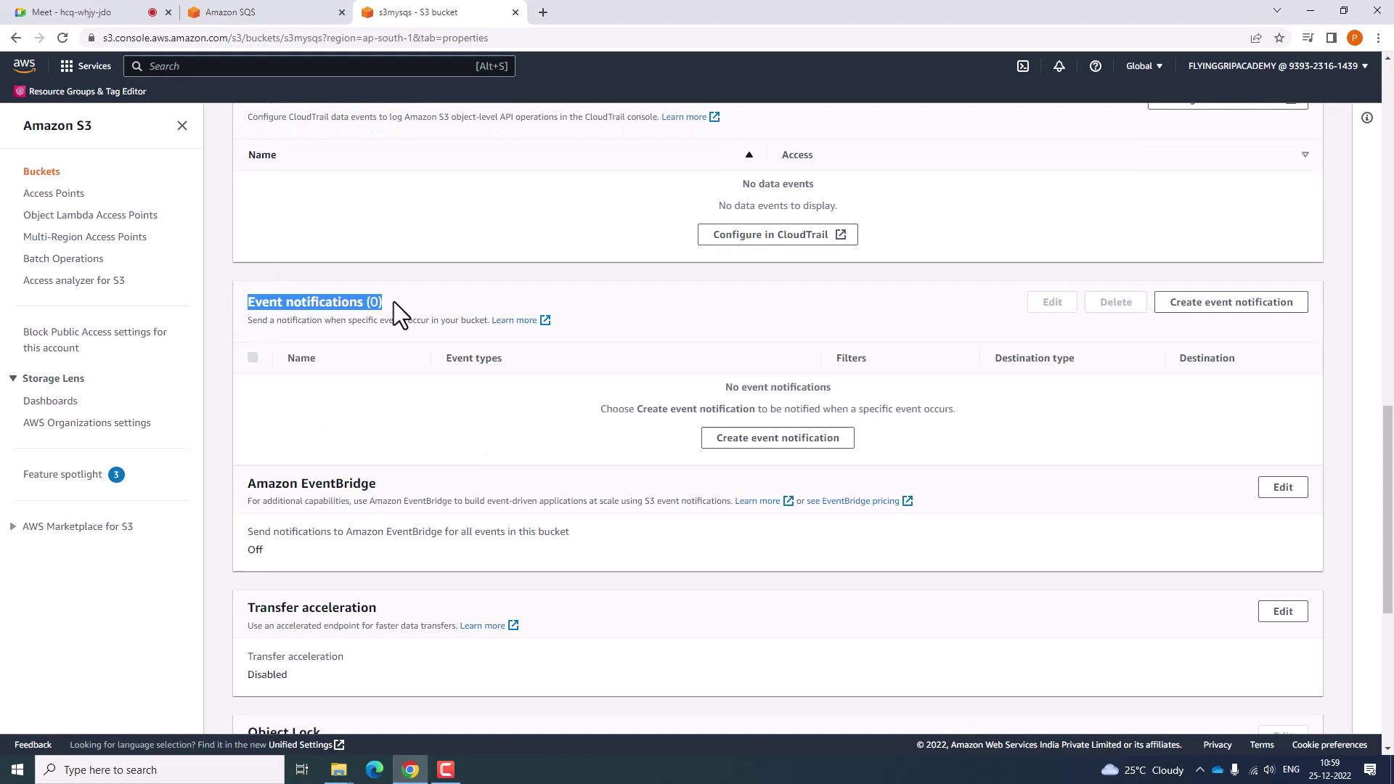
{"action": "left_click", "coordinate": [544, 322]}
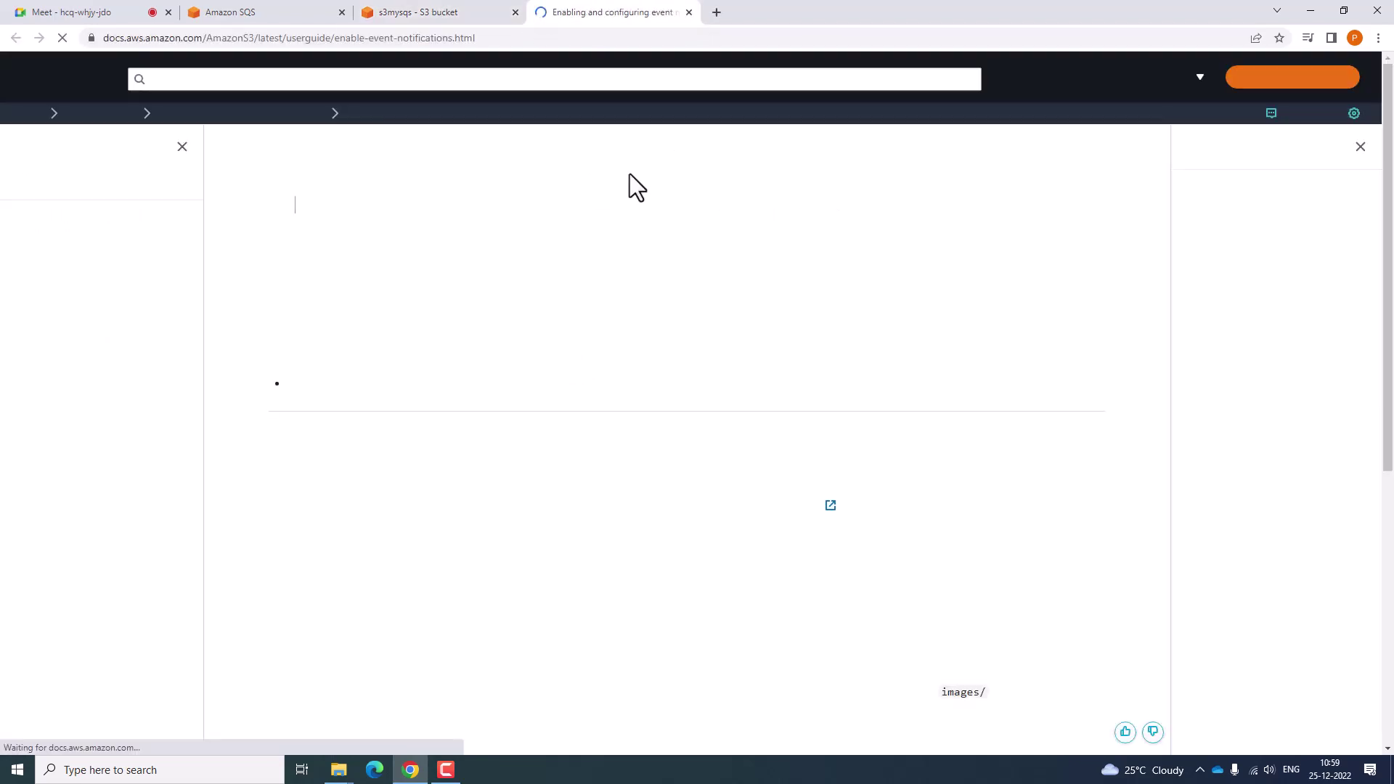
{"action": "left_click", "coordinate": [459, 9]}
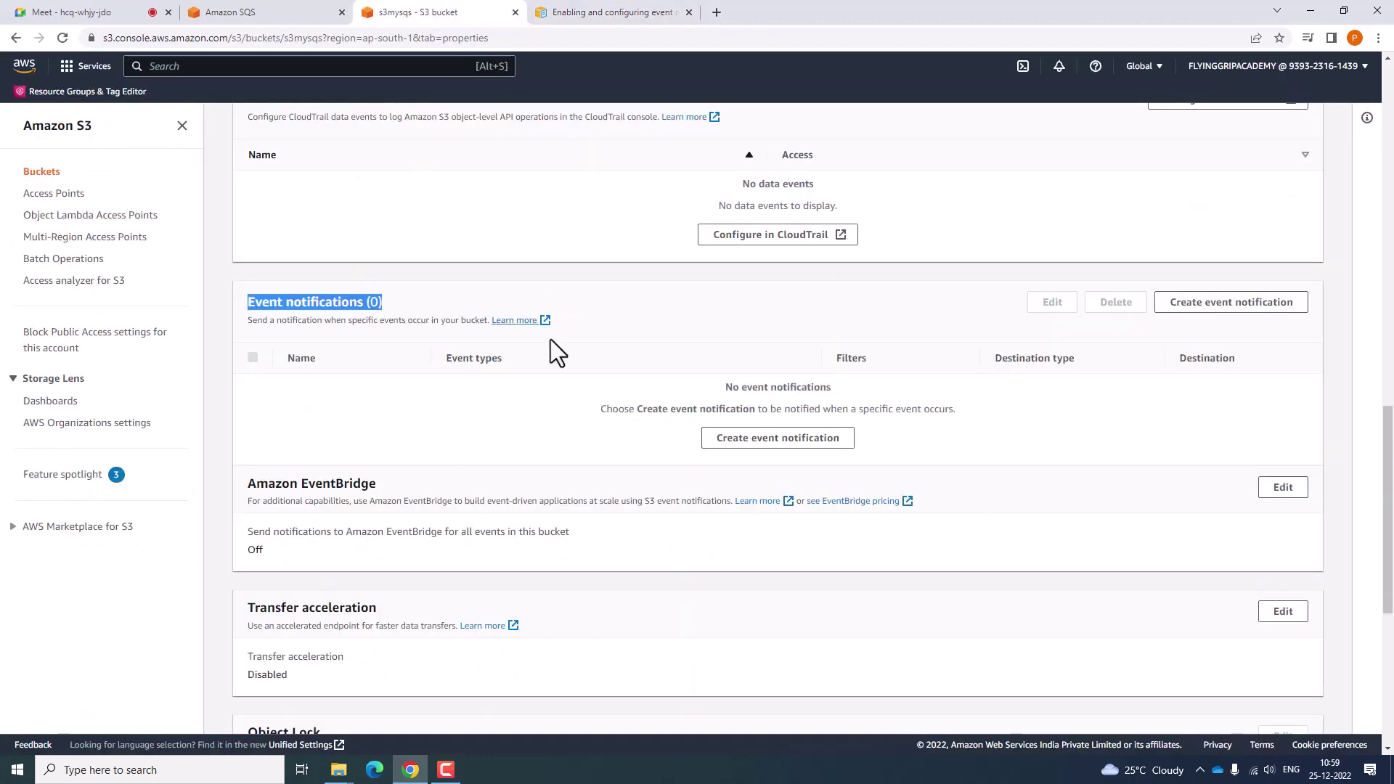
{"action": "scroll", "coordinate": [551, 338], "scroll_direction": "down", "scroll_amount": 2}
{"action": "left_click", "coordinate": [788, 292]}
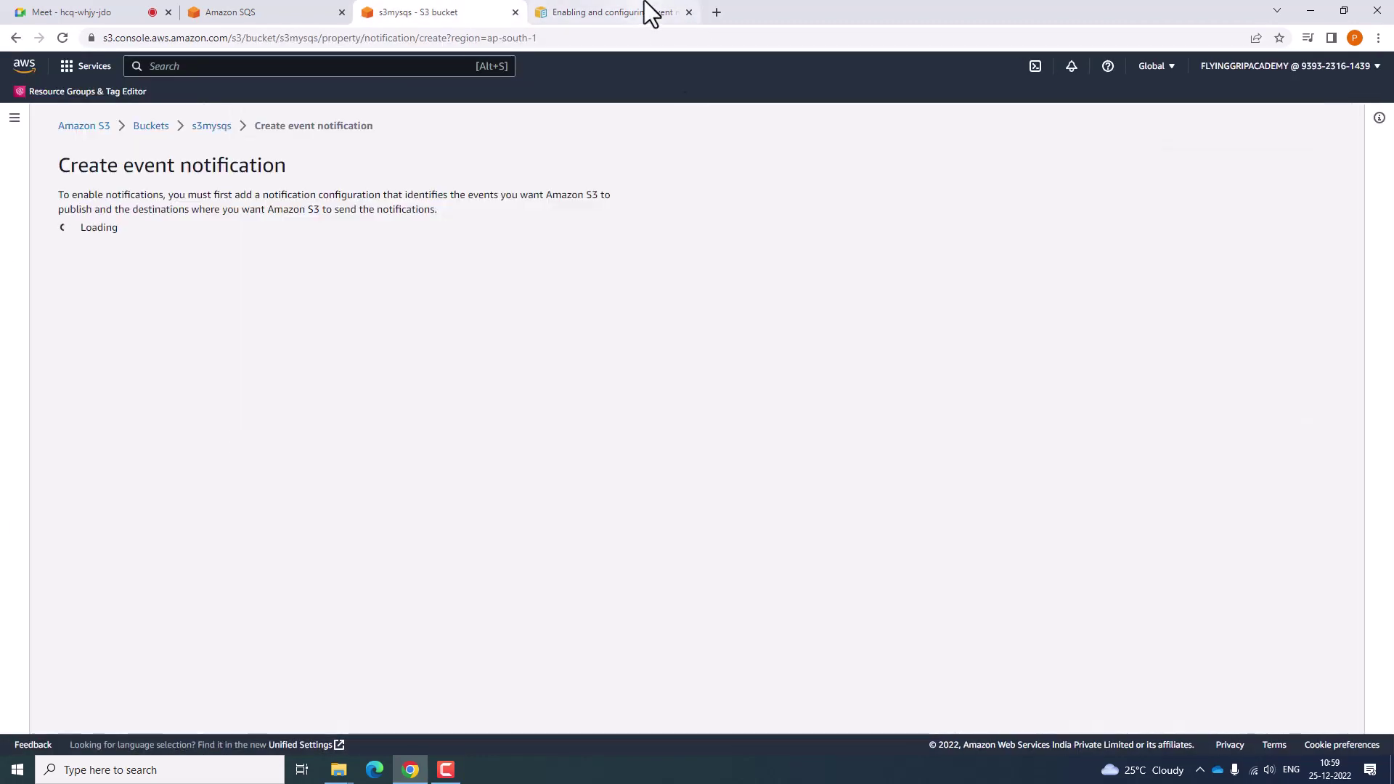
Look through the Amazon S3 Event Notifications guide and open its walkthrough on configuring SNS or SQS.
{"action": "left_click", "coordinate": [647, 12]}
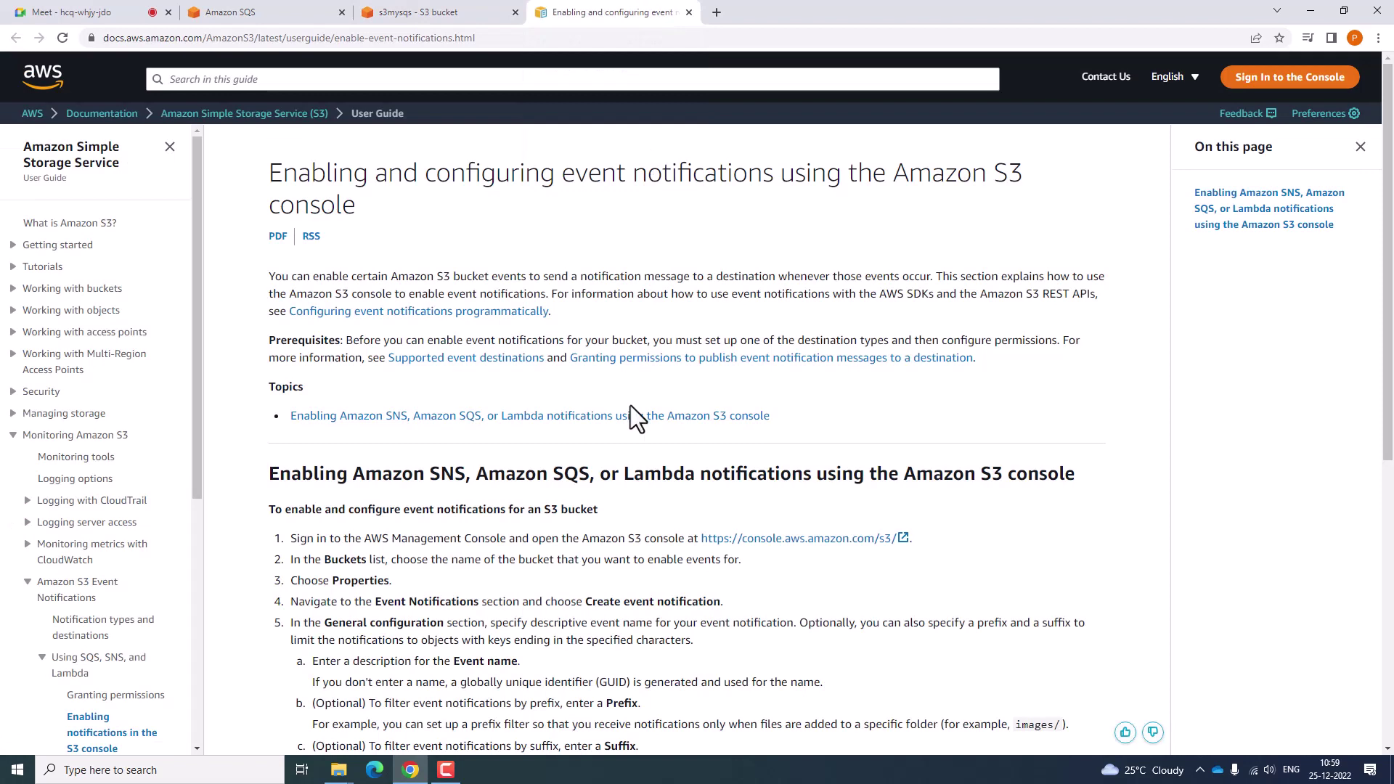
{"action": "scroll", "coordinate": [630, 406], "scroll_direction": "down", "scroll_amount": 3}
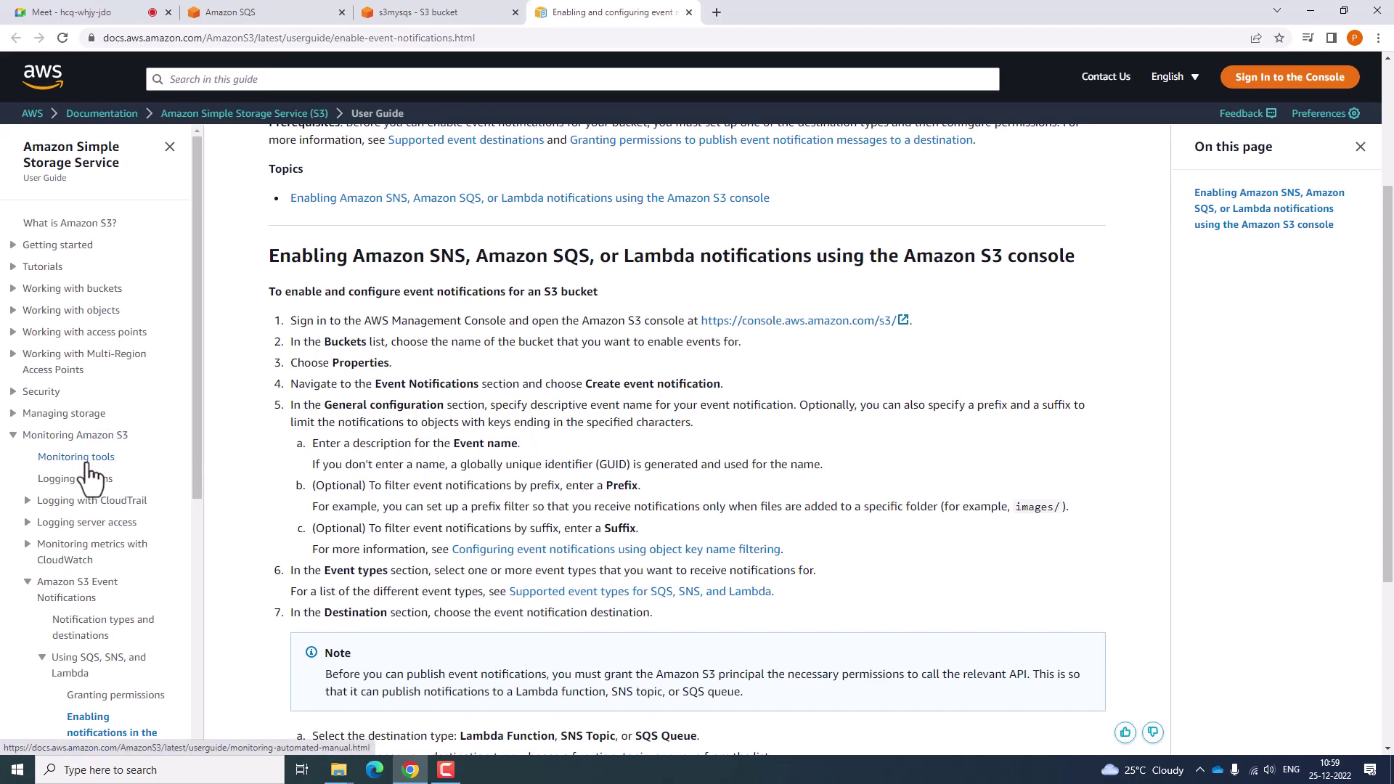
{"action": "left_click", "coordinate": [76, 599]}
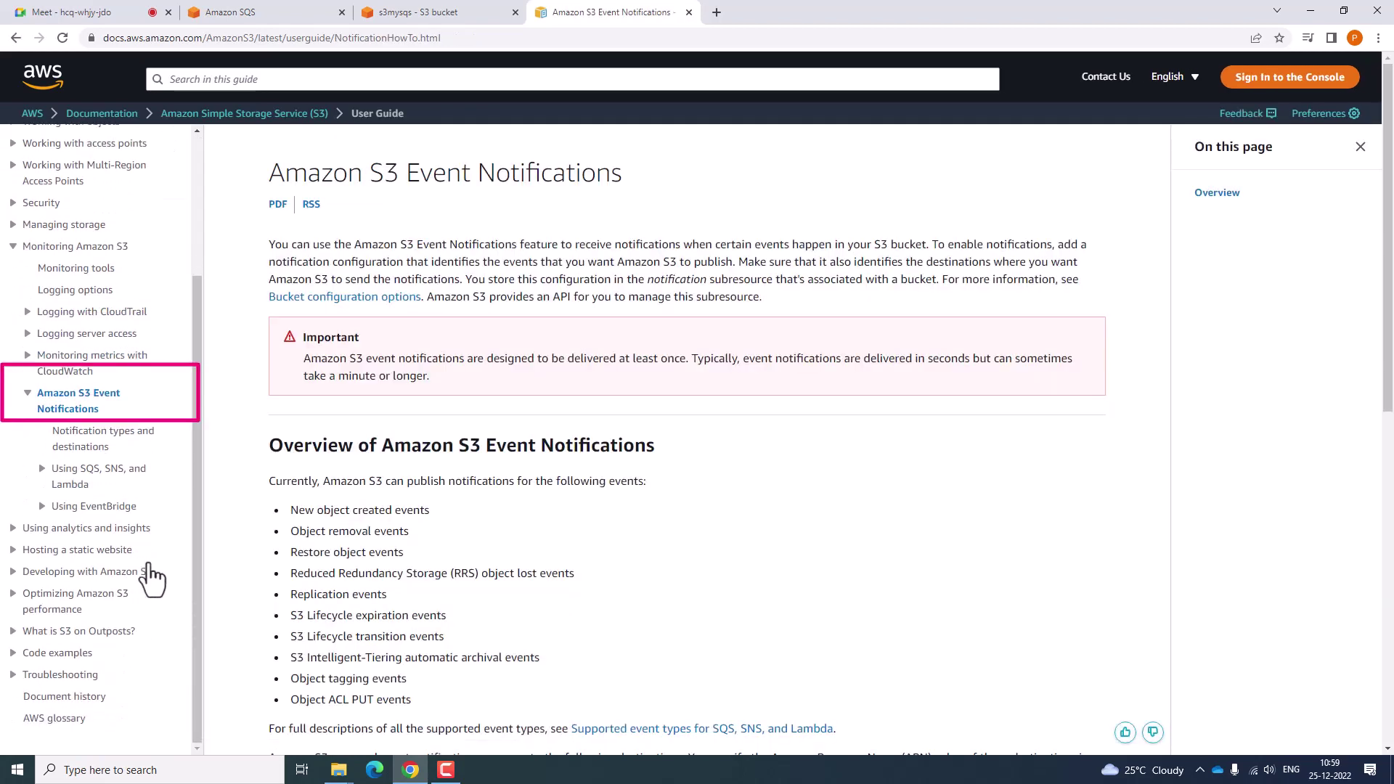
{"action": "scroll", "coordinate": [541, 472], "scroll_direction": "down", "scroll_amount": 10}
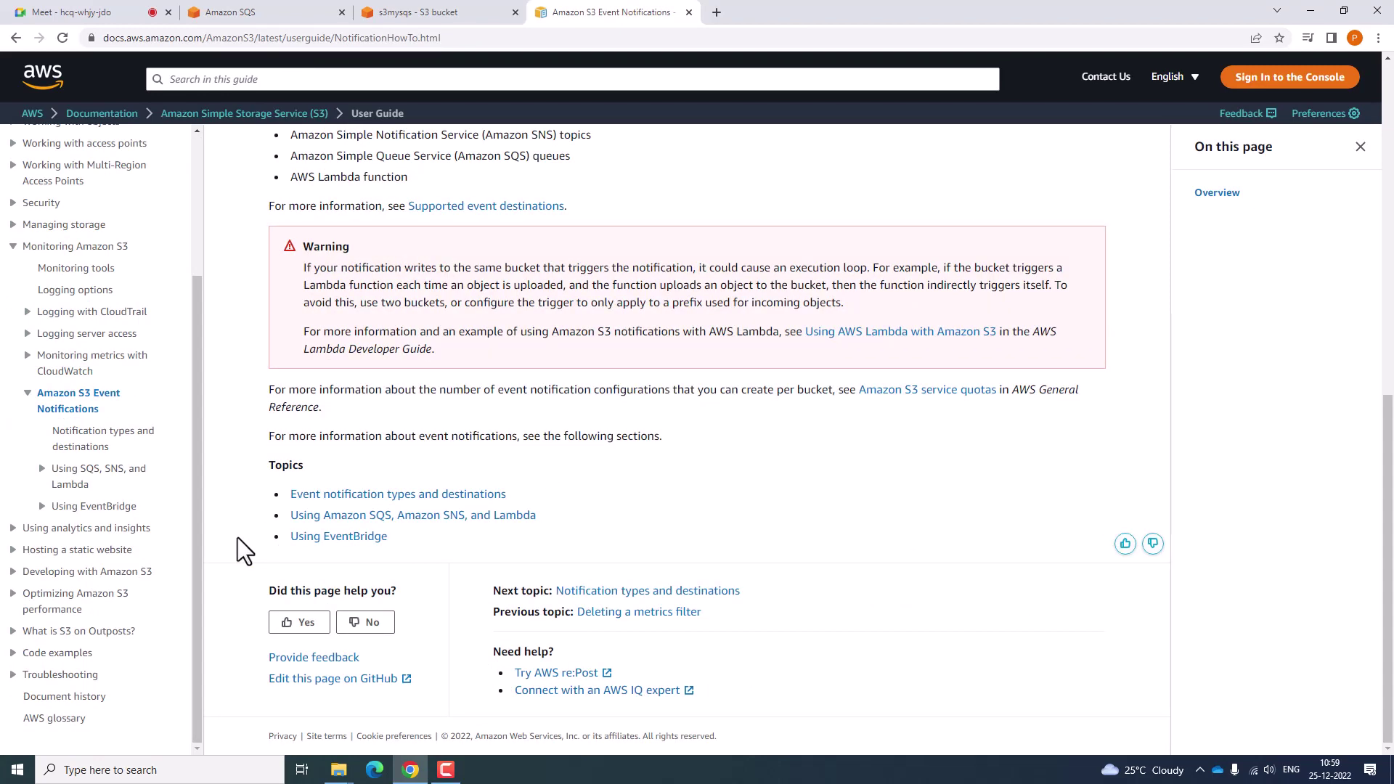
{"action": "left_click", "coordinate": [42, 471]}
{"action": "left_click", "coordinate": [95, 597]}
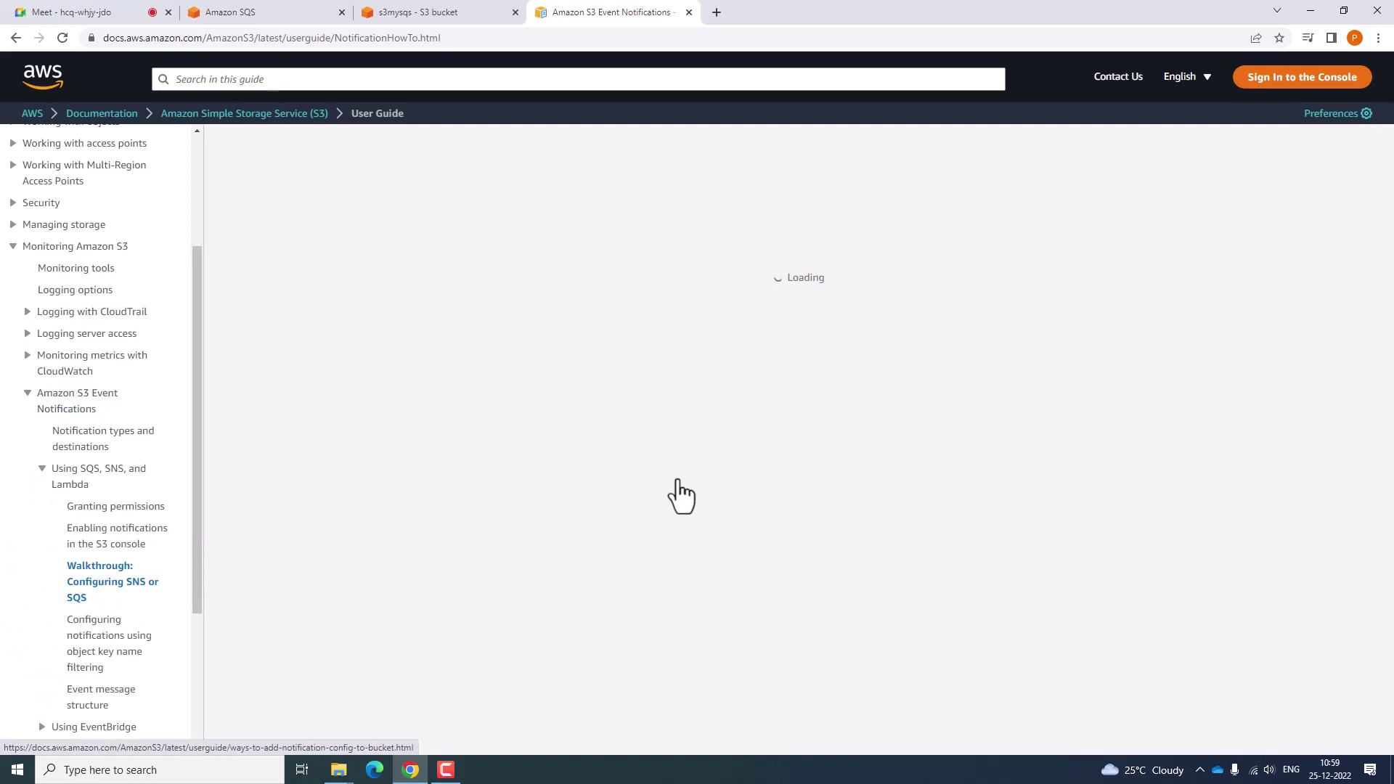
Return to the new event notification and enter sqseventt as the event name.
{"action": "left_click", "coordinate": [466, 12]}
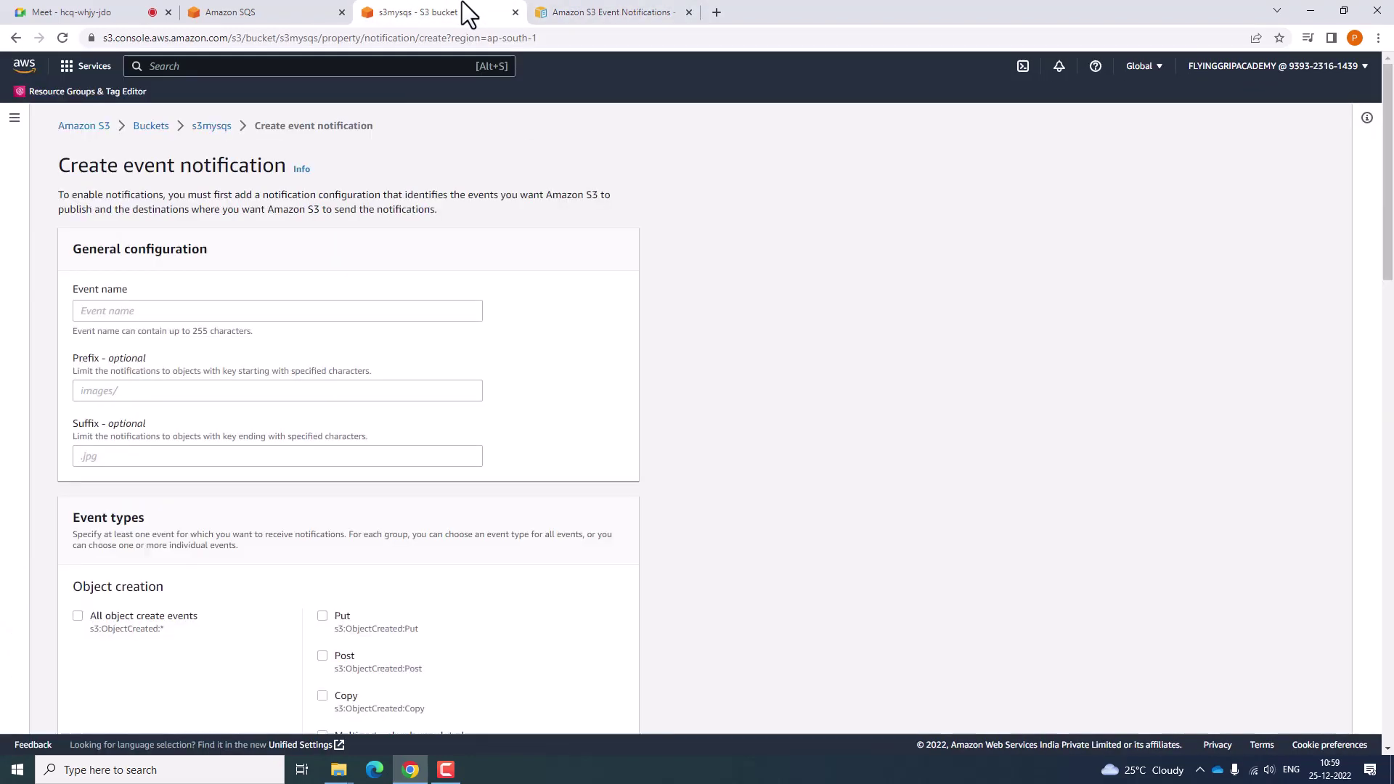
{"action": "left_click", "coordinate": [287, 310]}
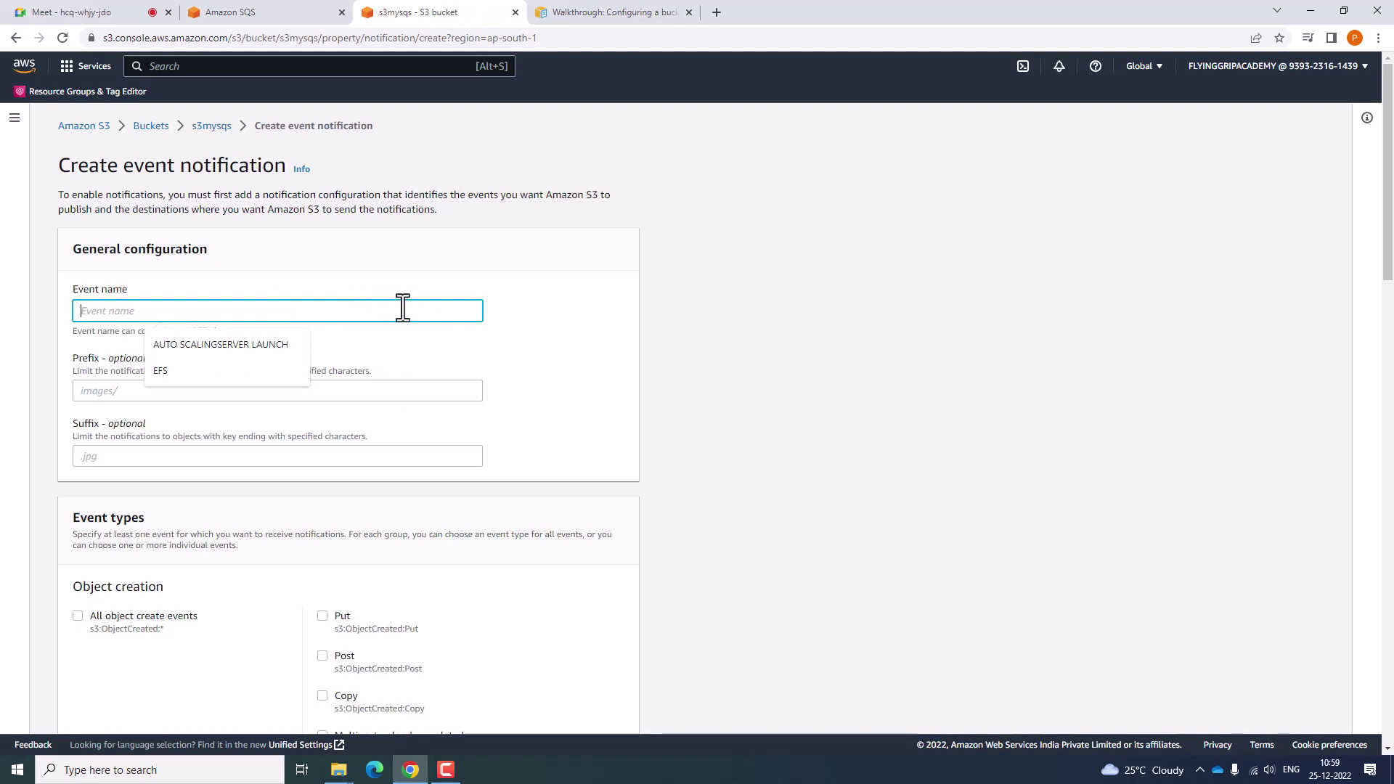
{"action": "left_click", "coordinate": [682, 324]}
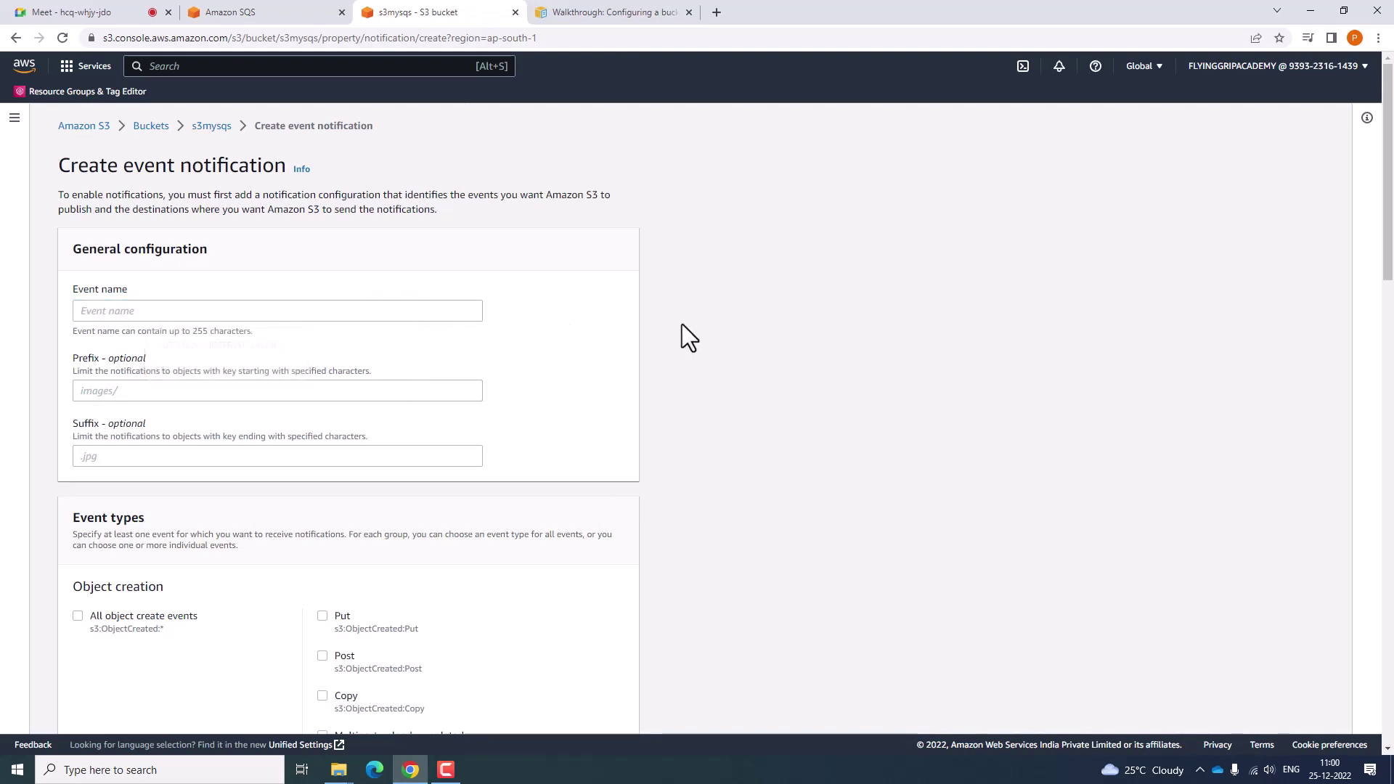
{"action": "left_click", "coordinate": [308, 317]}
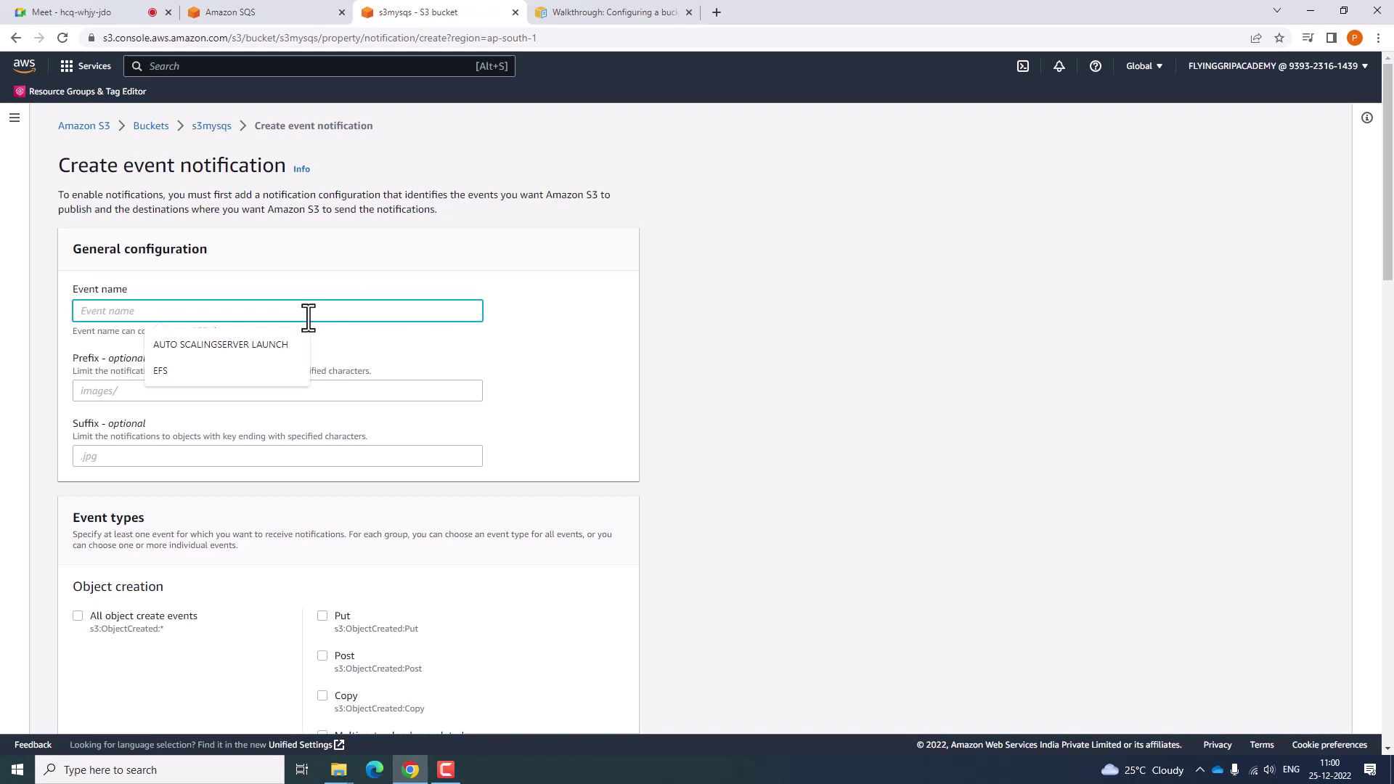
{"action": "type", "text": "sqseventtggg"}
{"action": "key", "text": "BackSpace"}
{"action": "key", "text": "BackSpace"}
{"action": "key", "text": "BackSpace"}
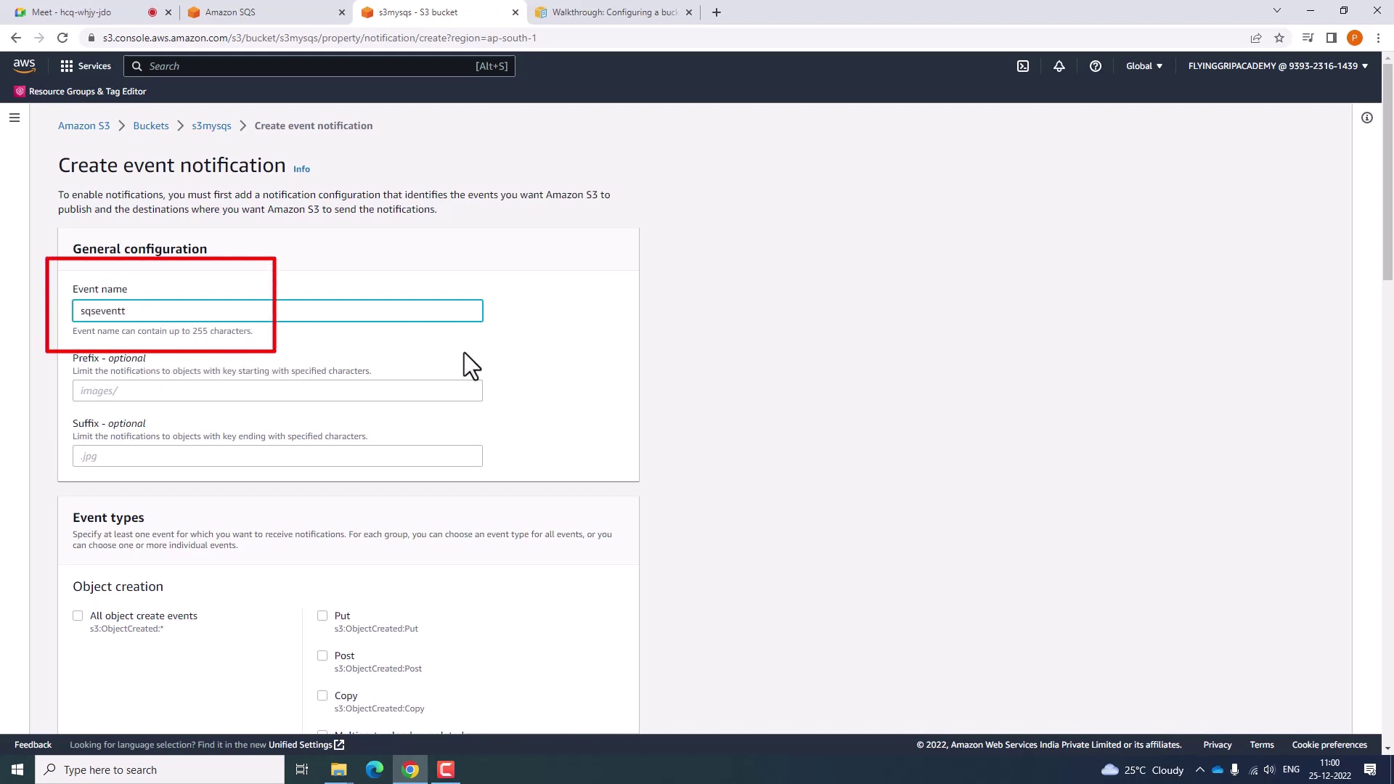
Select all object create events as the event type for the notification.
{"action": "scroll", "coordinate": [464, 352], "scroll_direction": "down", "scroll_amount": 5}
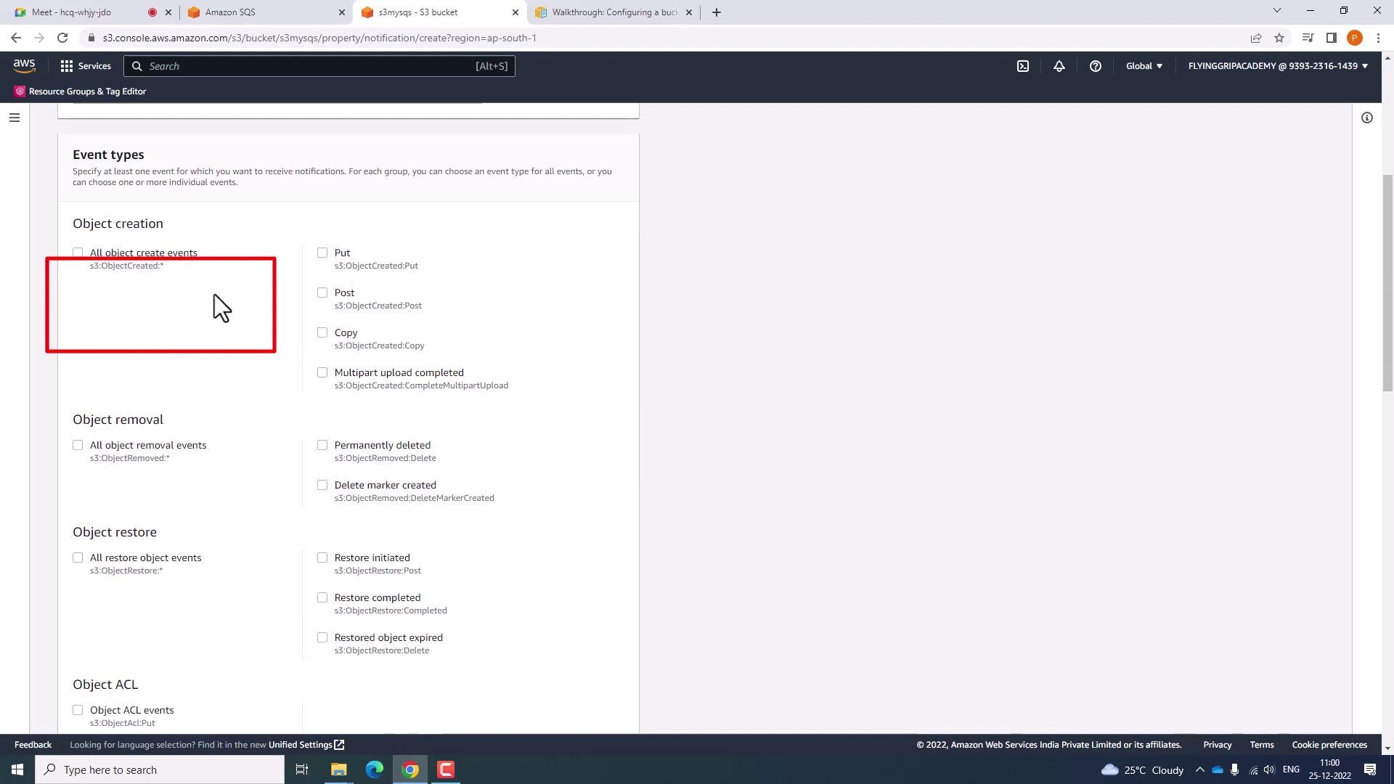
{"action": "left_click_drag", "start_coordinate": [68, 225], "coordinate": [162, 224]}
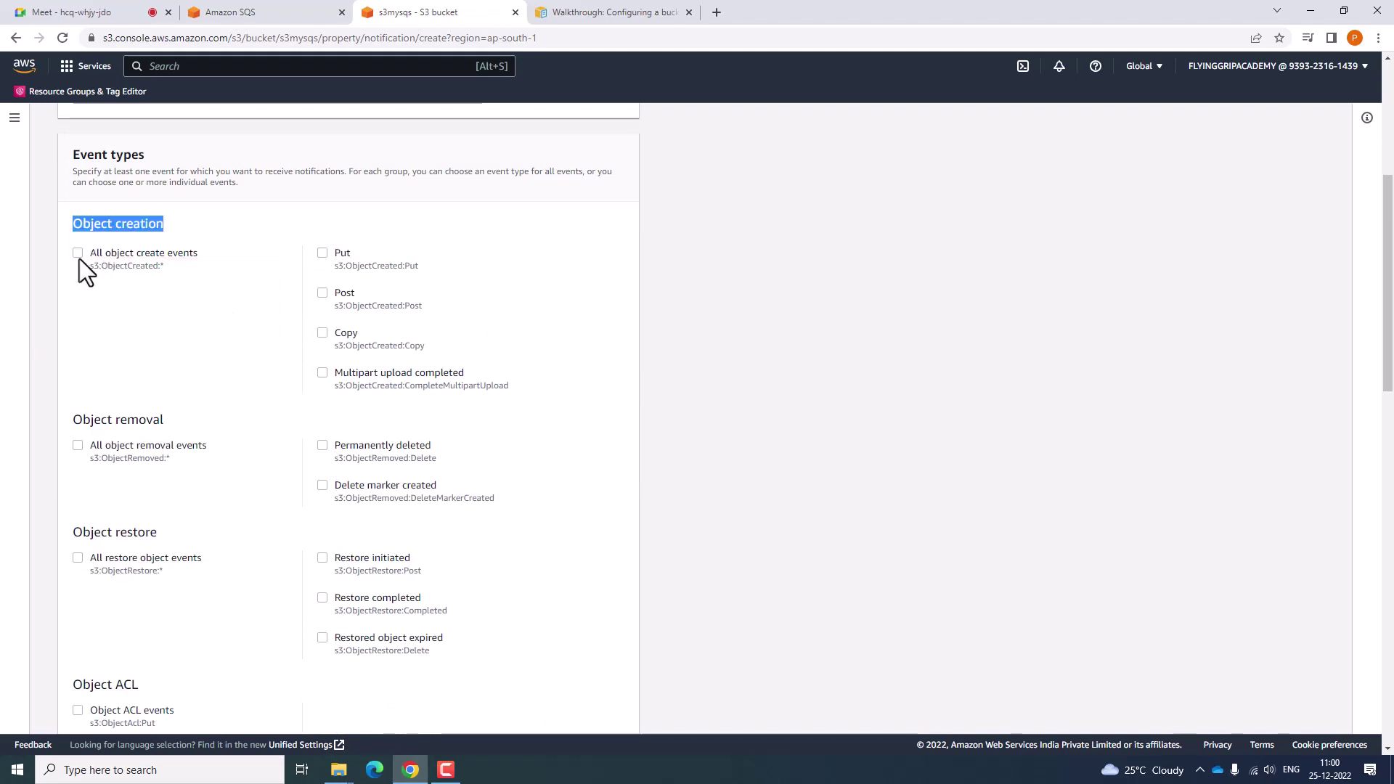
{"action": "scroll", "coordinate": [182, 317], "scroll_direction": "down", "scroll_amount": 2}
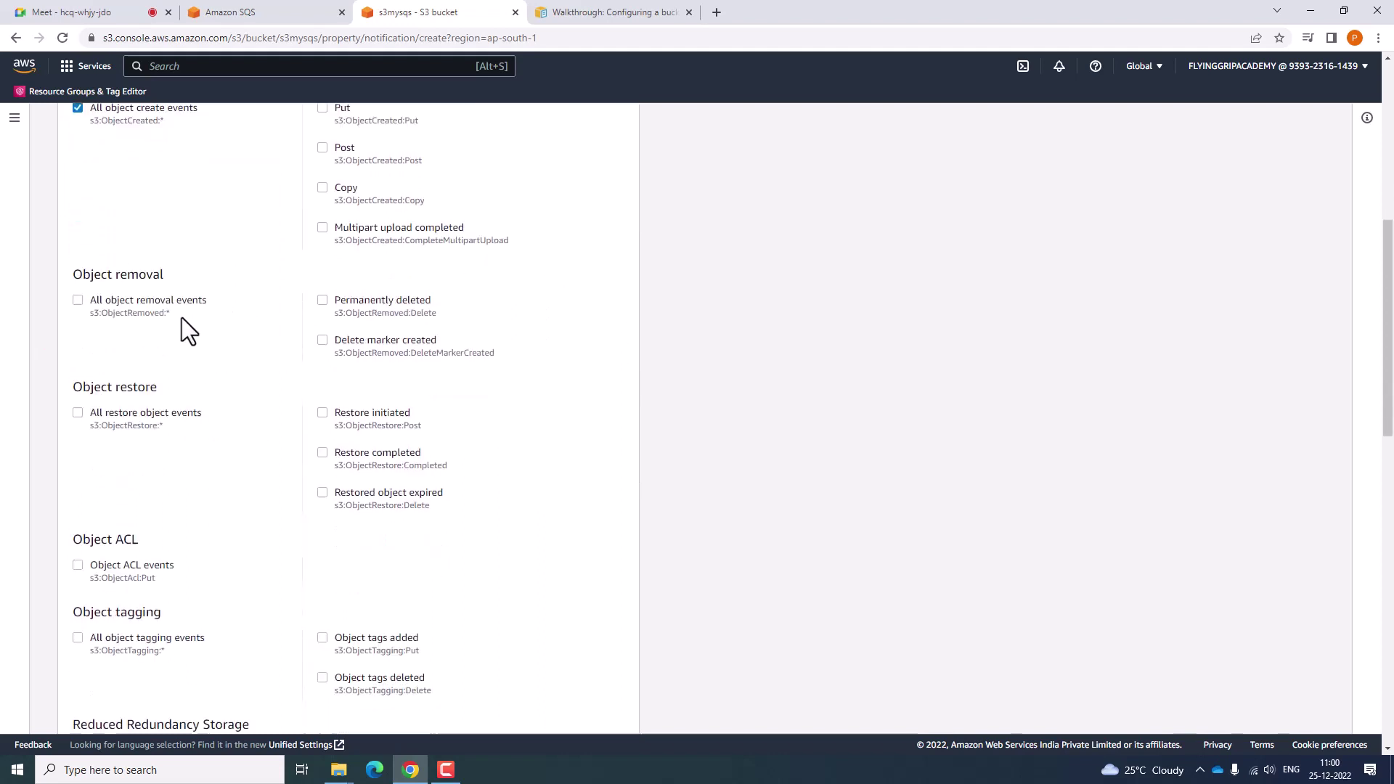
{"action": "scroll", "coordinate": [181, 316], "scroll_direction": "down", "scroll_amount": 1}
{"action": "scroll", "coordinate": [182, 316], "scroll_direction": "down", "scroll_amount": 13}
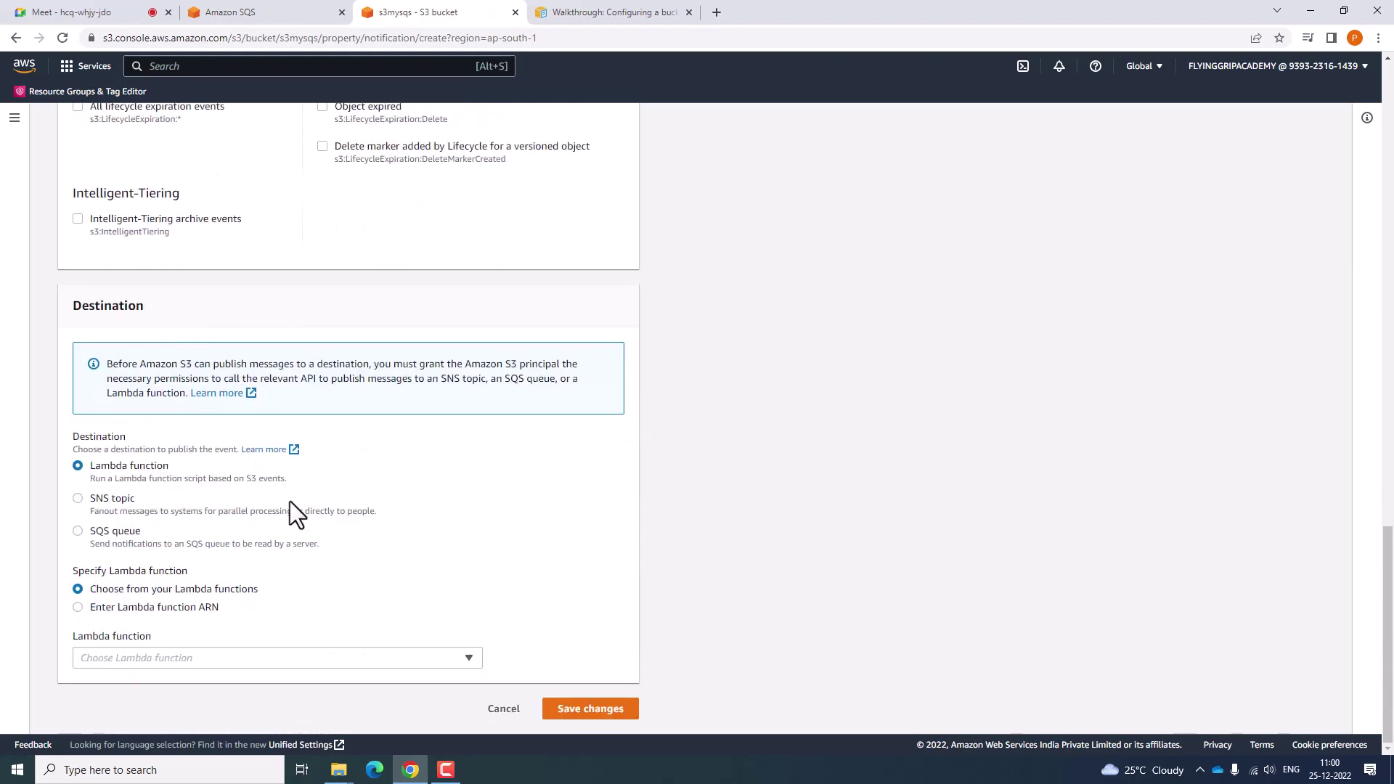
Set the destination to the SQS queue MYSQSS3 and try to save the event notification.
{"action": "left_click", "coordinate": [123, 534]}
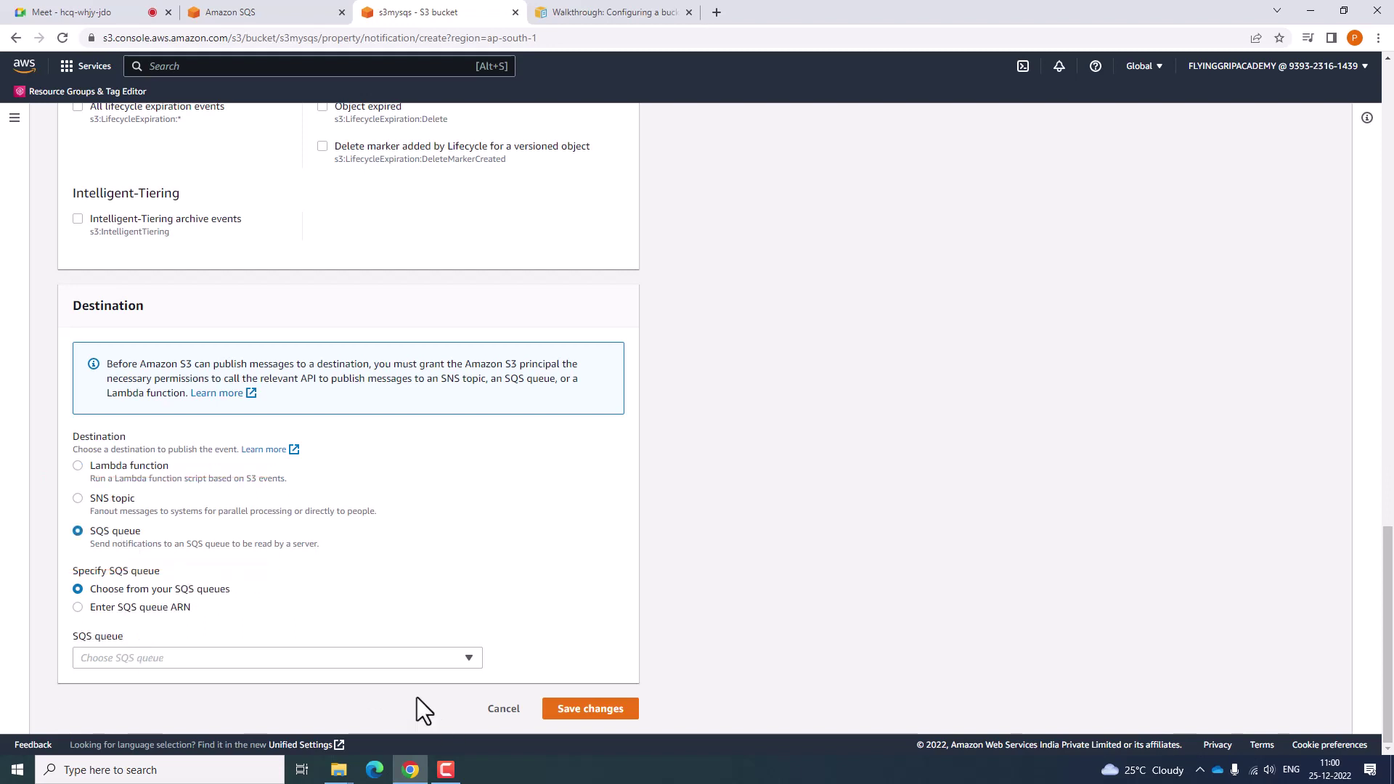
{"action": "left_click", "coordinate": [465, 659]}
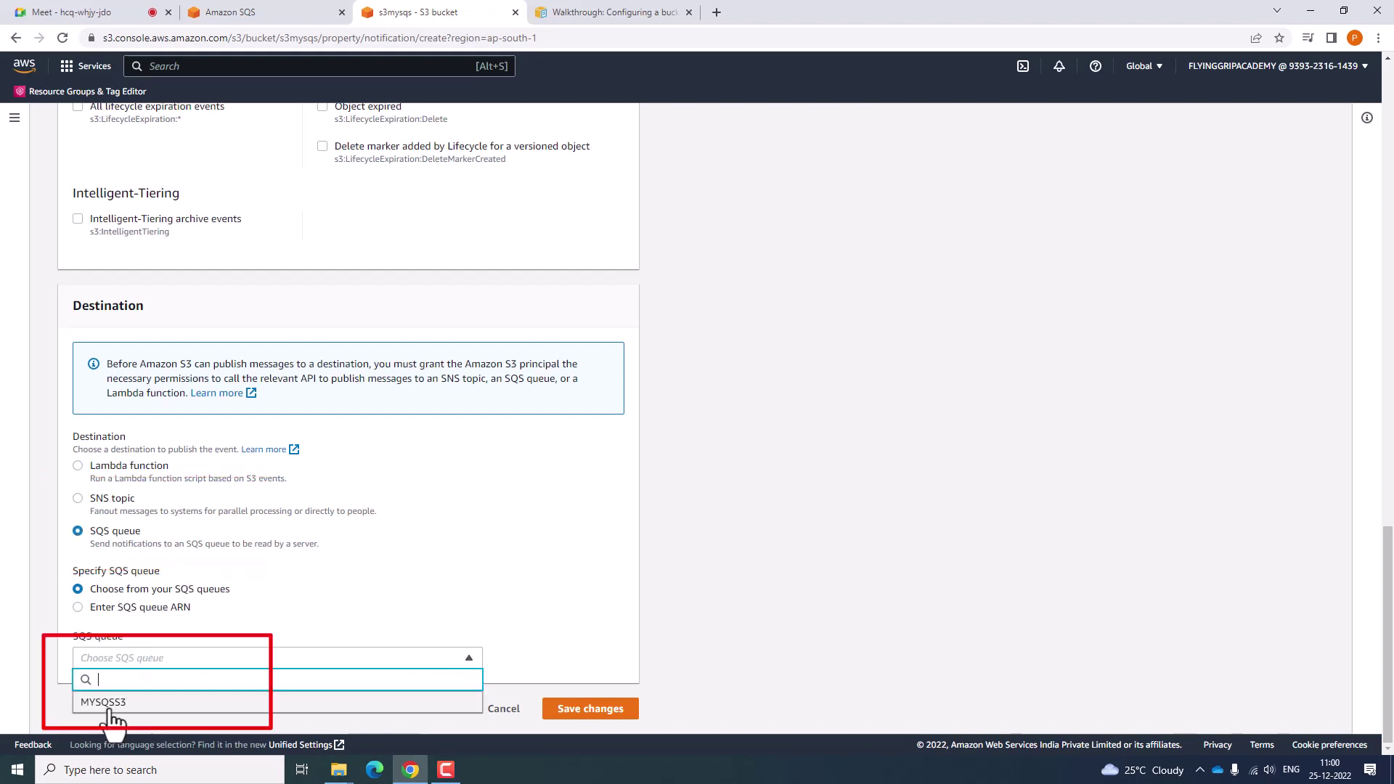
{"action": "left_click", "coordinate": [139, 704]}
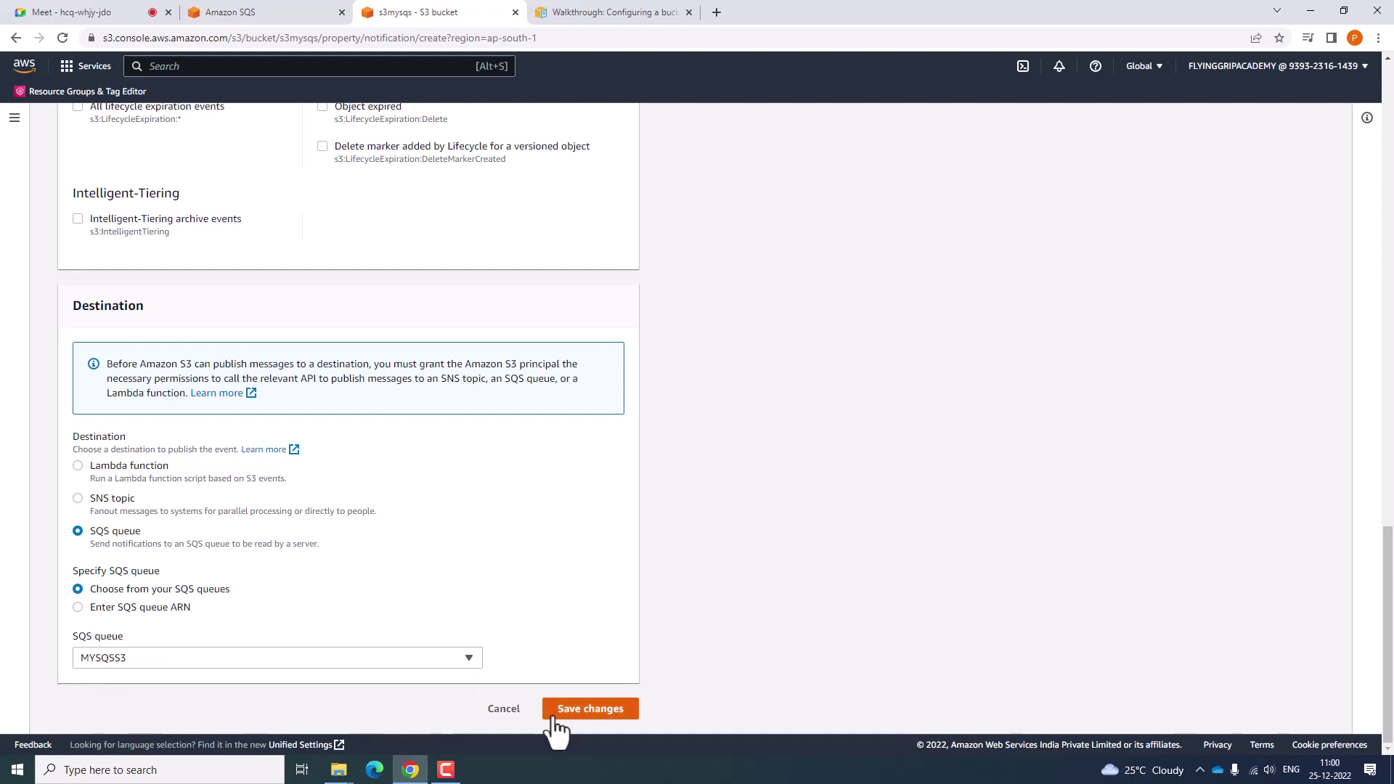
{"action": "left_click", "coordinate": [589, 710]}
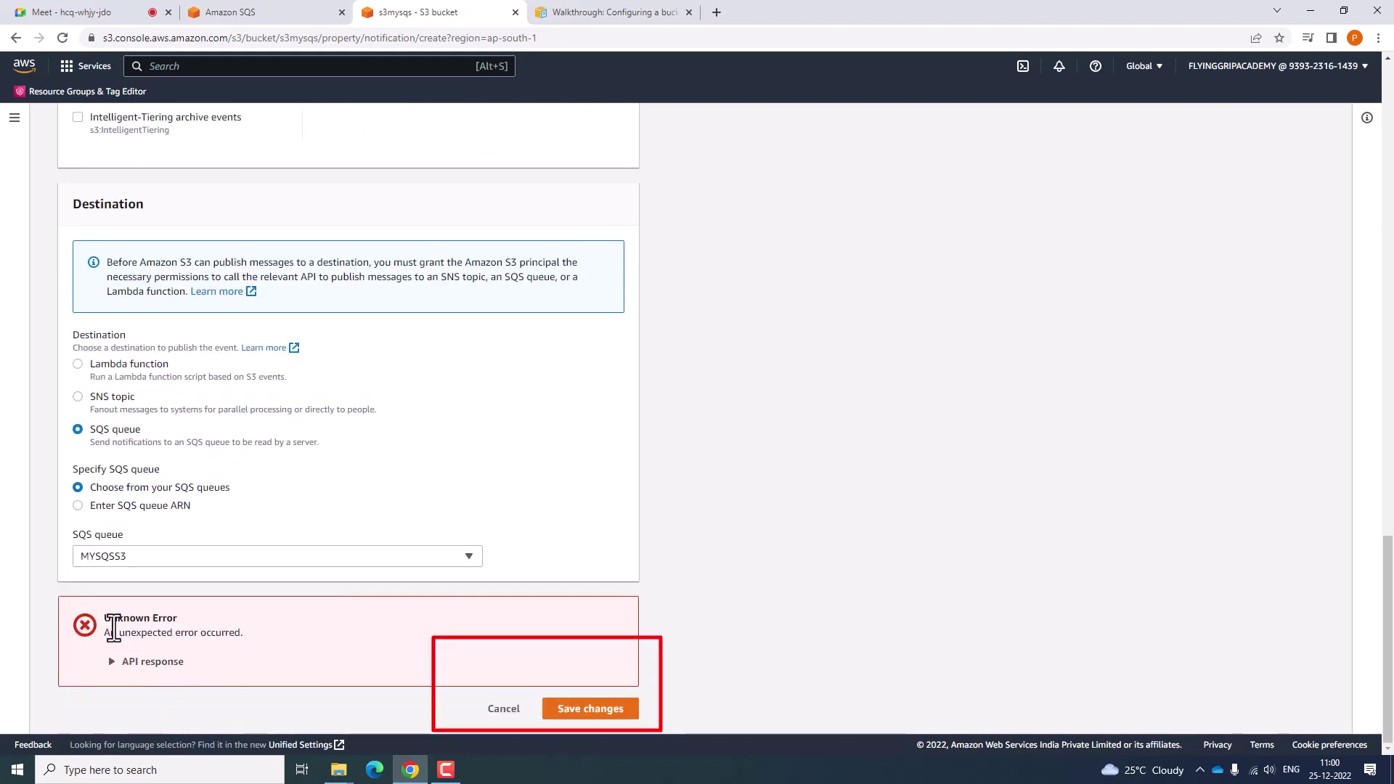
Copy the sample SQS queue access policy from the documentation walkthrough.
{"action": "left_click", "coordinate": [579, 13]}
{"action": "scroll", "coordinate": [378, 281], "scroll_direction": "down", "scroll_amount": 18}
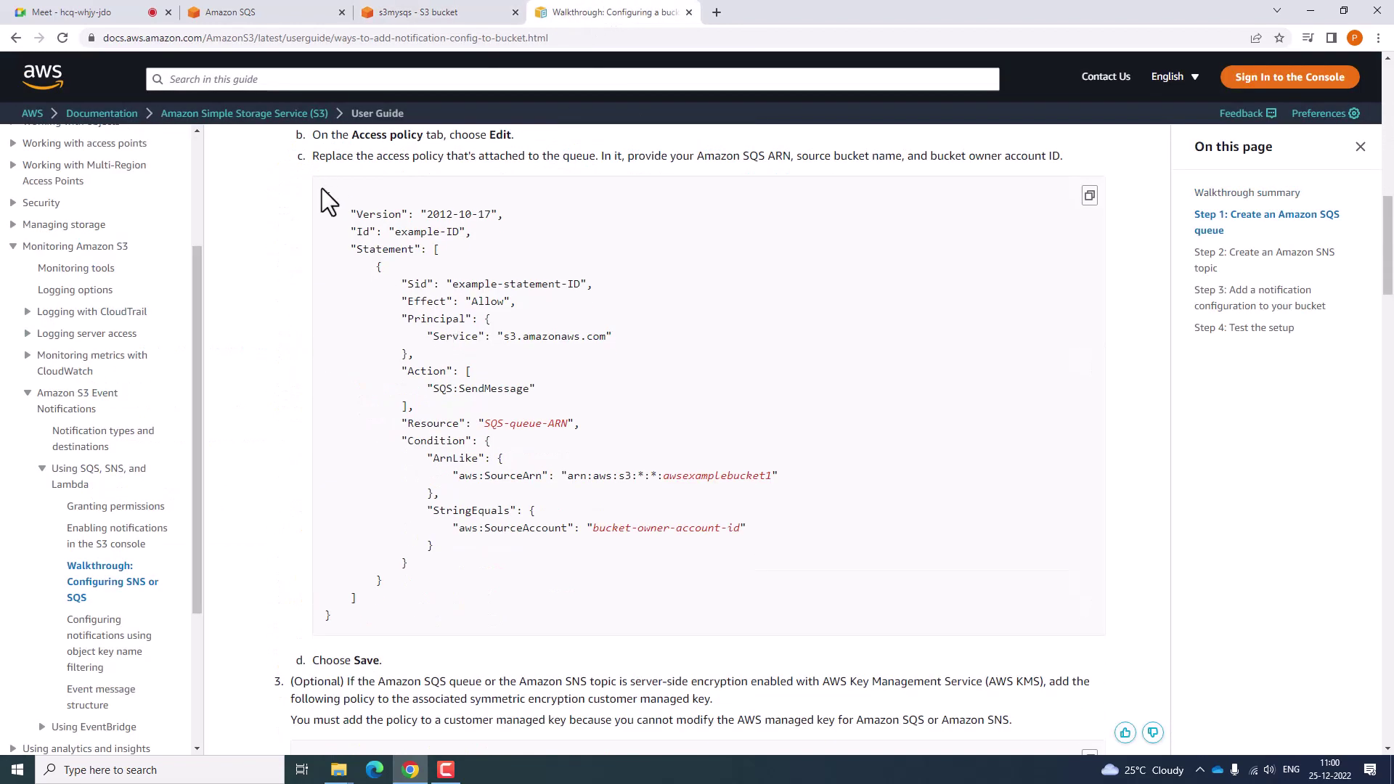
{"action": "left_click_drag", "start_coordinate": [324, 194], "coordinate": [438, 644]}
{"action": "right_click", "coordinate": [387, 477]}
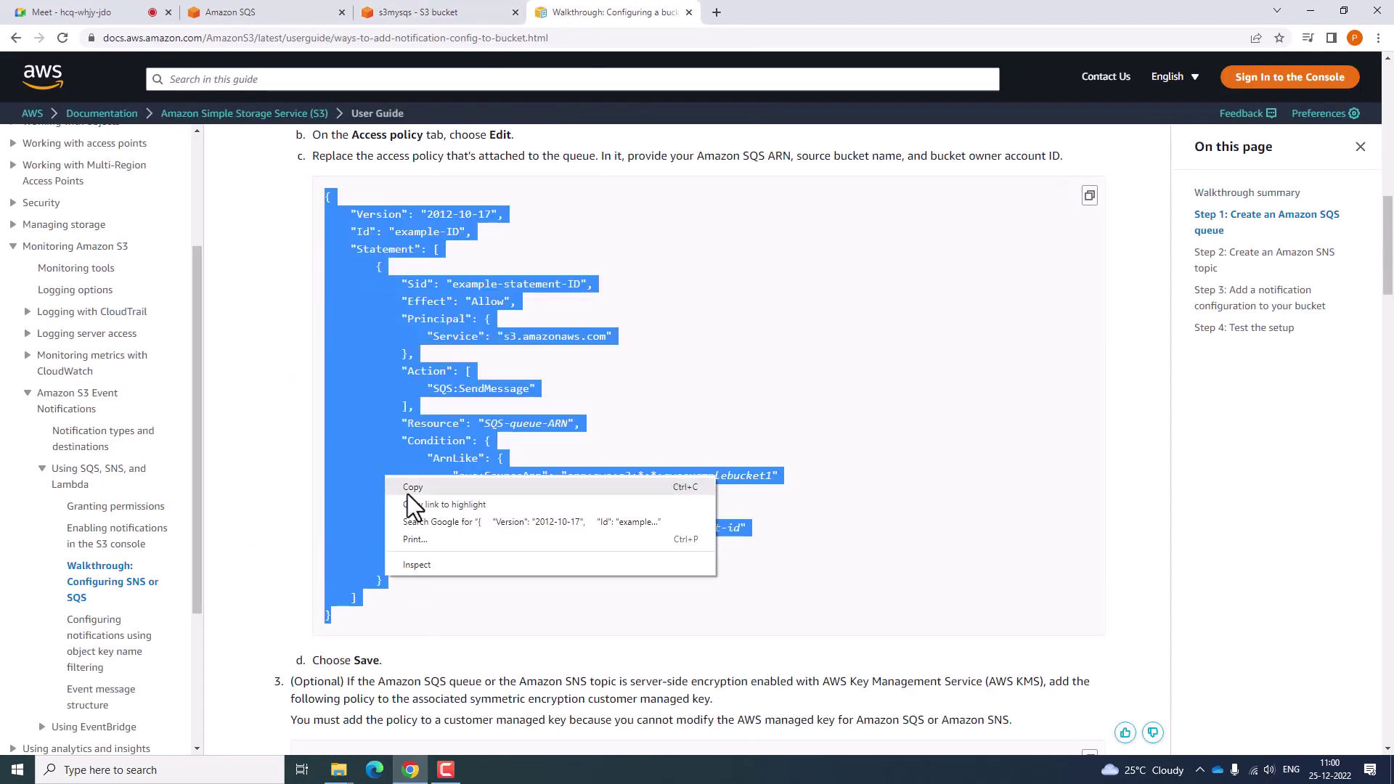
{"action": "left_click", "coordinate": [406, 485]}
Switch to Amazon SQS and open the access policy of the MYSQSS3 queue for editing.
{"action": "left_click", "coordinate": [254, 12]}
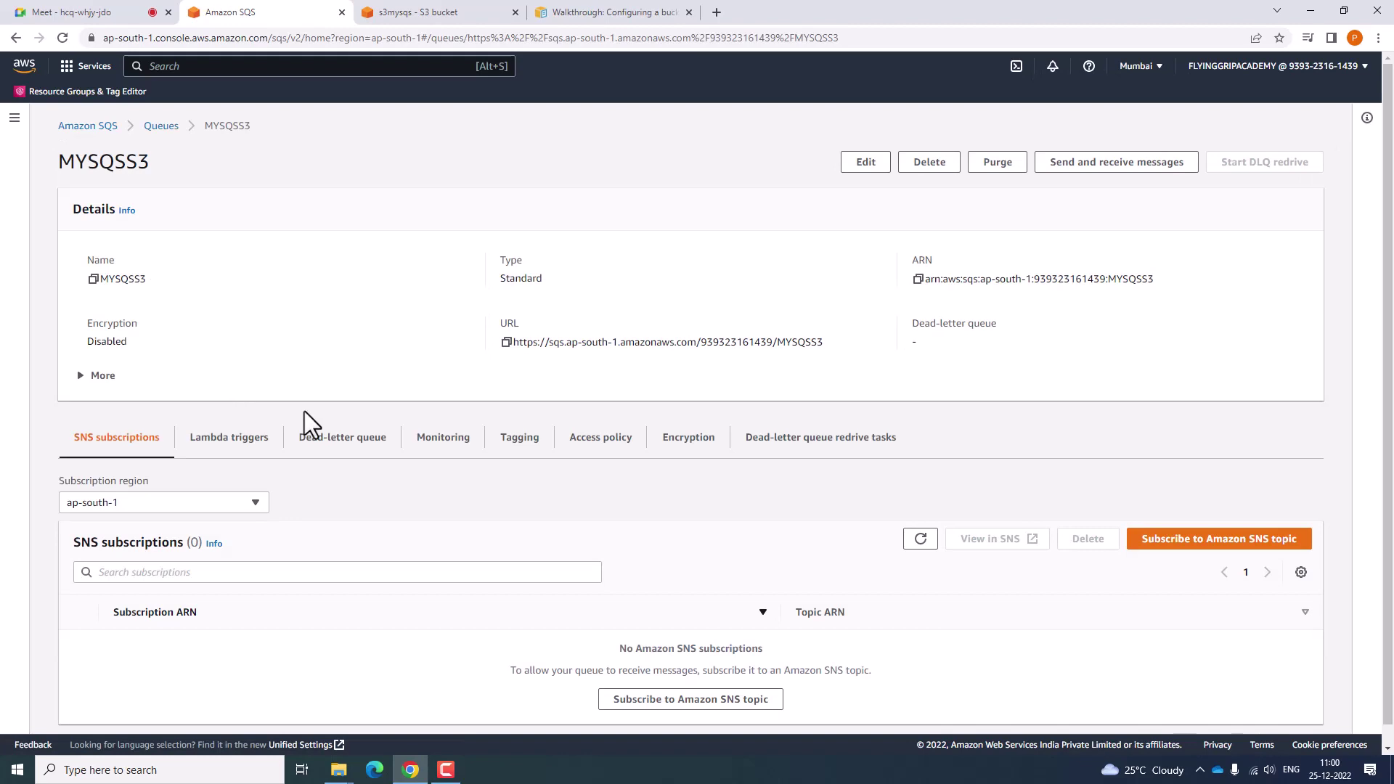
{"action": "left_click", "coordinate": [578, 444]}
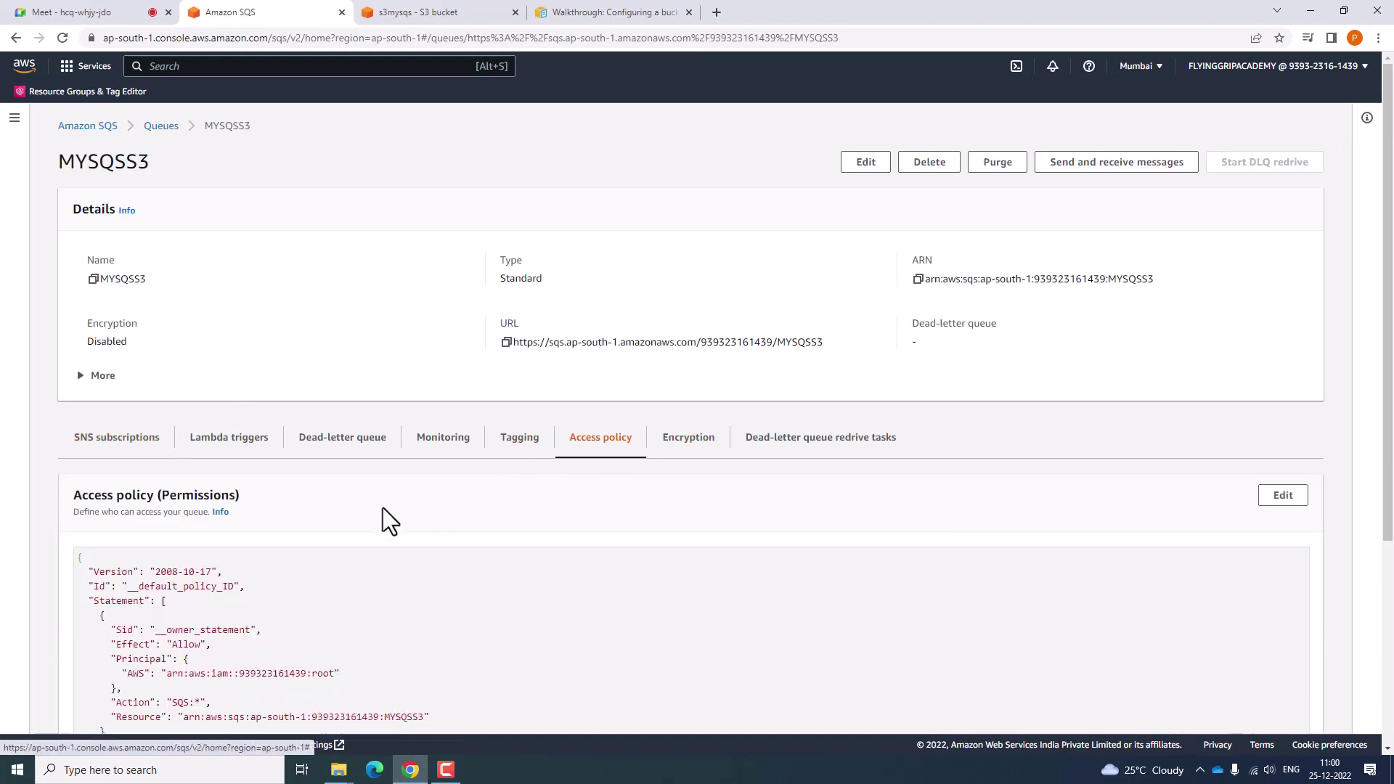
{"action": "scroll", "coordinate": [382, 508], "scroll_direction": "down", "scroll_amount": 4}
{"action": "left_click", "coordinate": [1278, 202]}
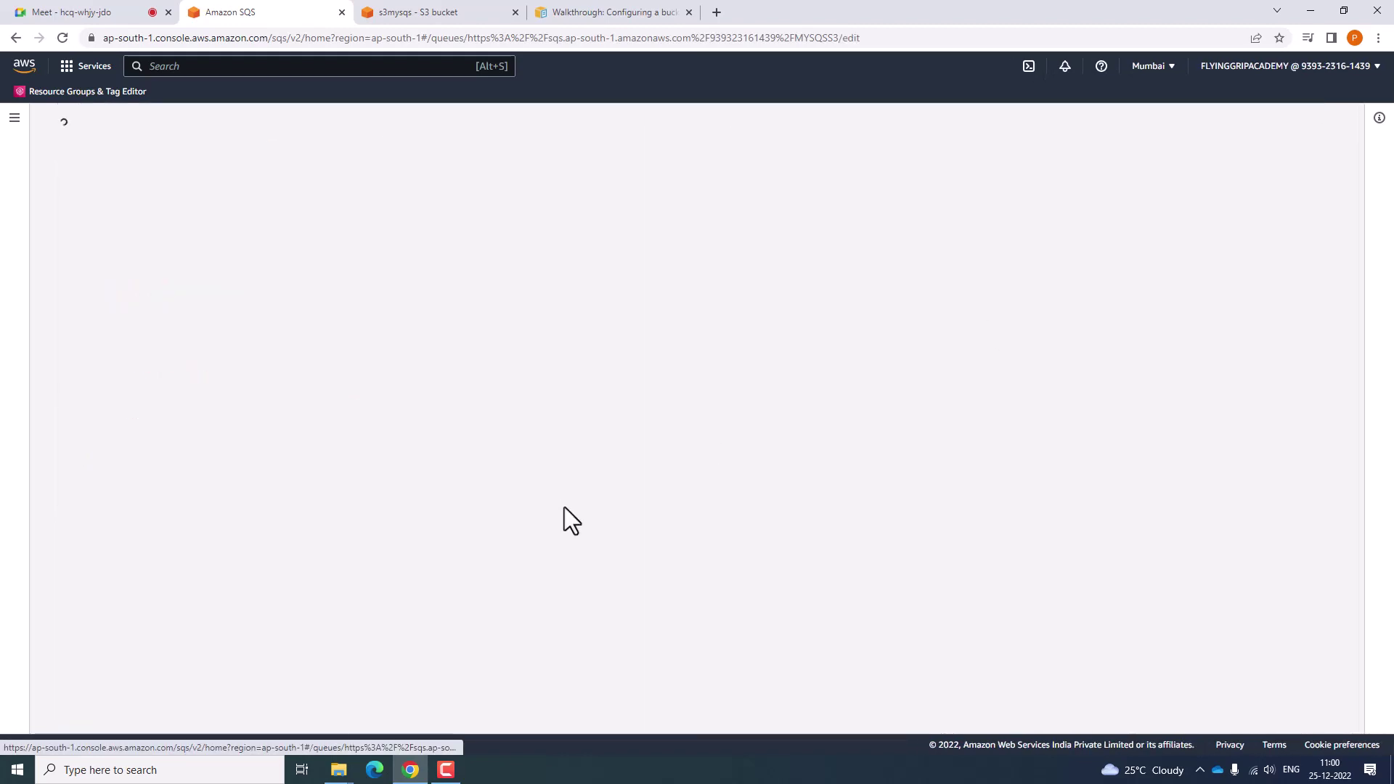
{"action": "scroll", "coordinate": [411, 522], "scroll_direction": "down", "scroll_amount": 8}
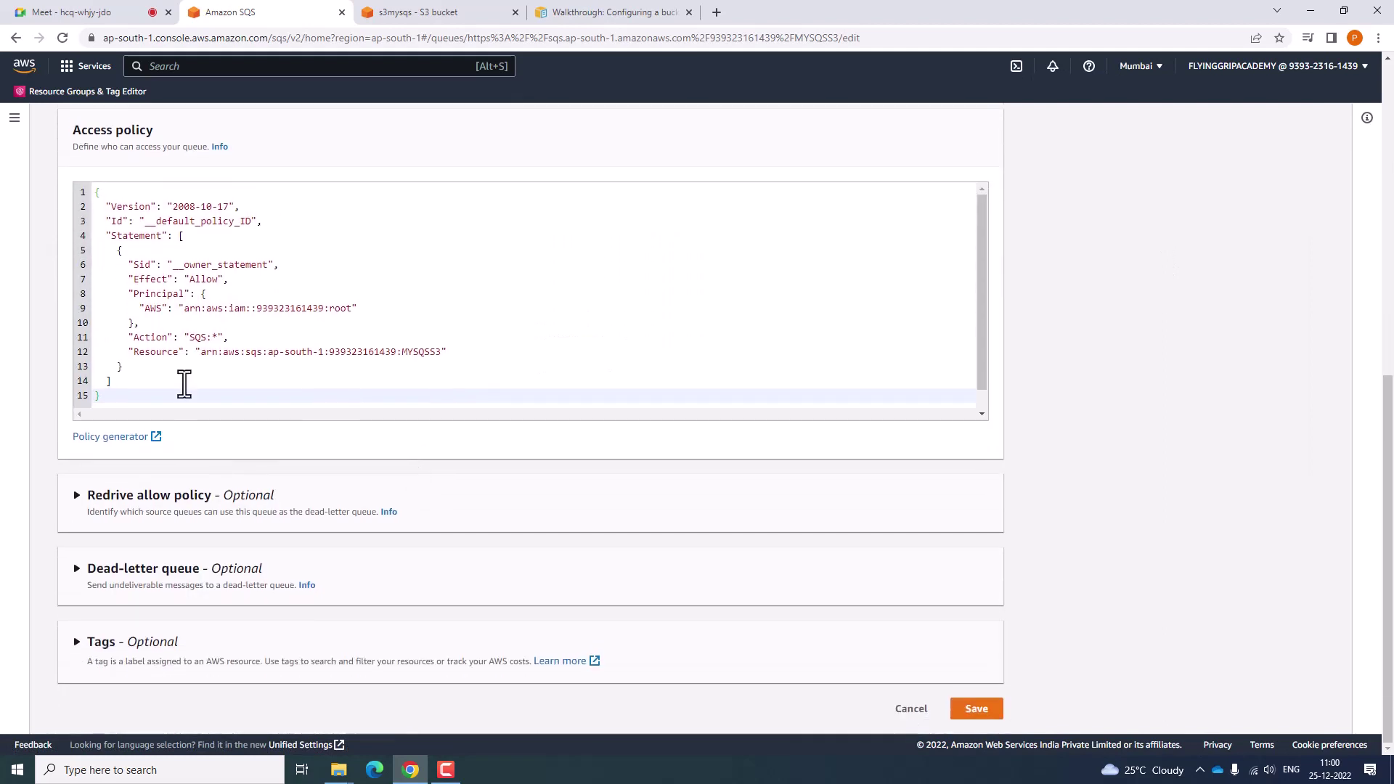
Insert blank lines above the existing access policy and paste the copied sample policy there.
{"action": "left_click", "coordinate": [98, 192]}
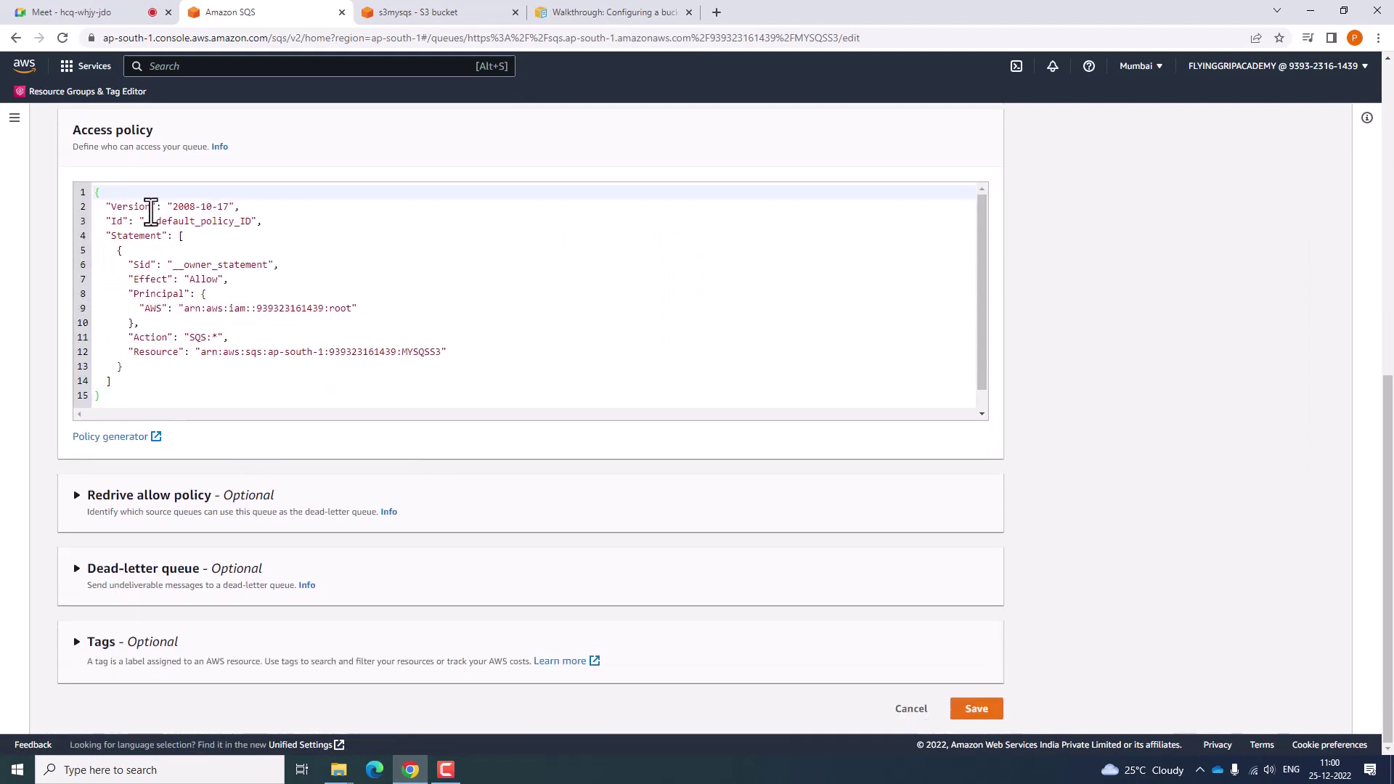
{"action": "key", "text": "Return"}
{"action": "key", "text": "Return"}
{"action": "key", "text": "Return"}
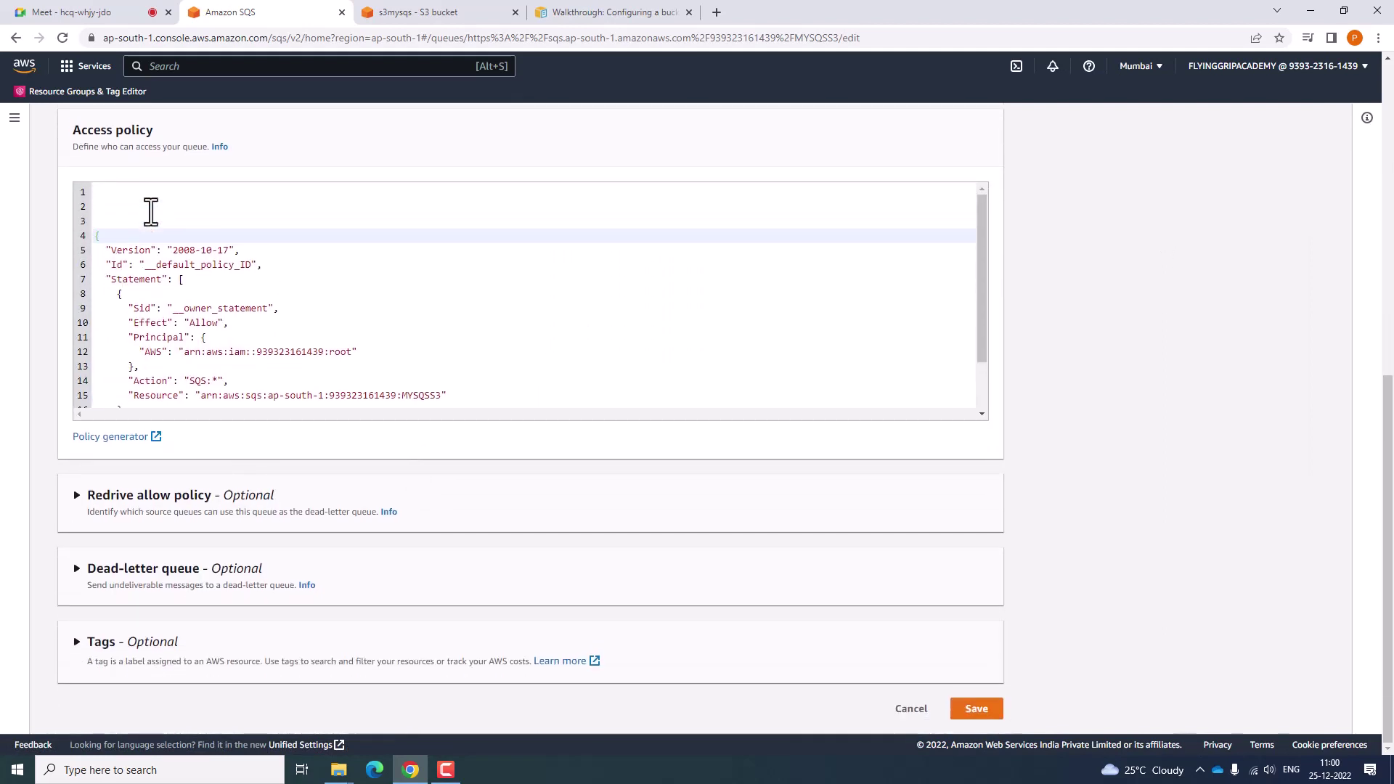
{"action": "key", "text": "Up"}
{"action": "key", "text": "Up"}
{"action": "key", "text": "Up"}
{"action": "key", "text": "ctrl+v"}
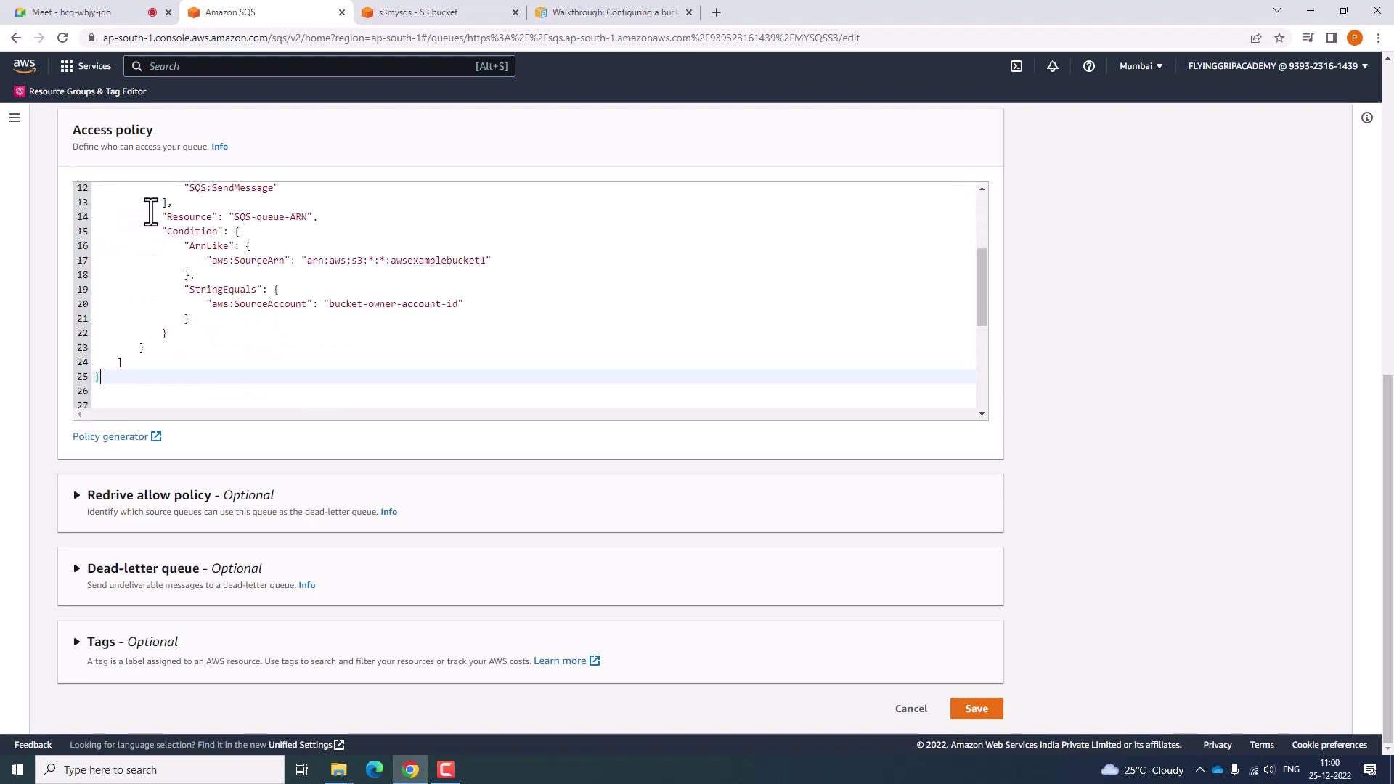
Copy the MYSQSS3 queue ARN from the Resource line of the original policy and return to the sample policy.
{"action": "scroll", "coordinate": [423, 227], "scroll_direction": "down", "scroll_amount": 5}
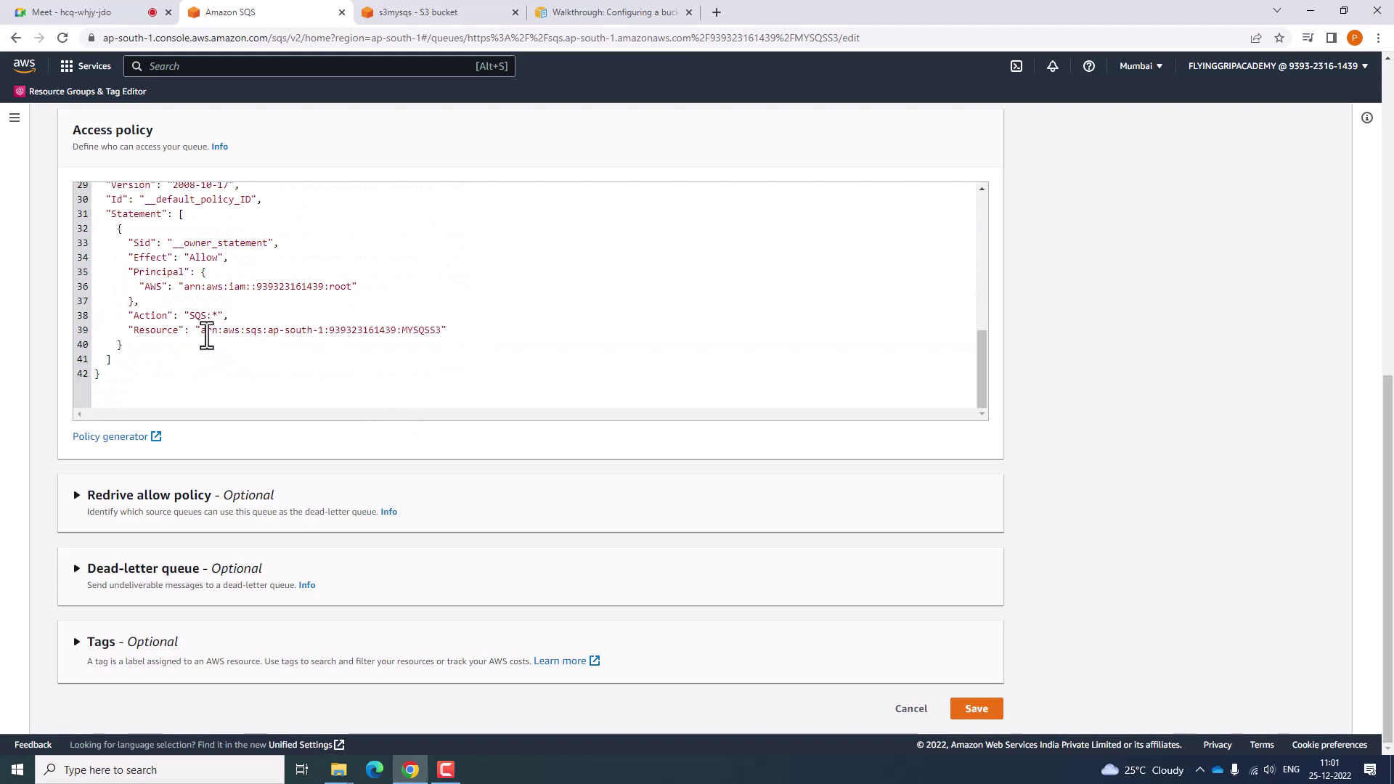
{"action": "left_click_drag", "start_coordinate": [203, 333], "coordinate": [433, 331]}
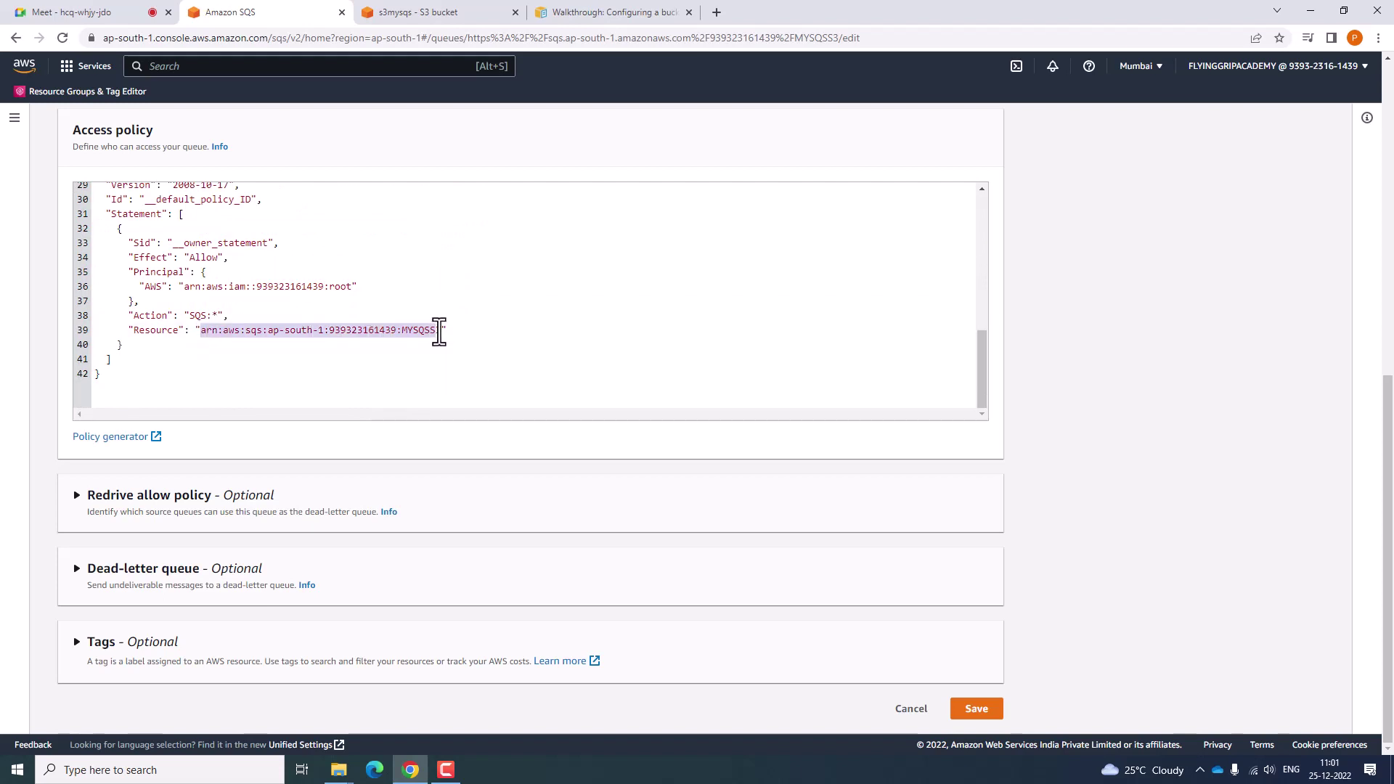
{"action": "right_click", "coordinate": [429, 333]}
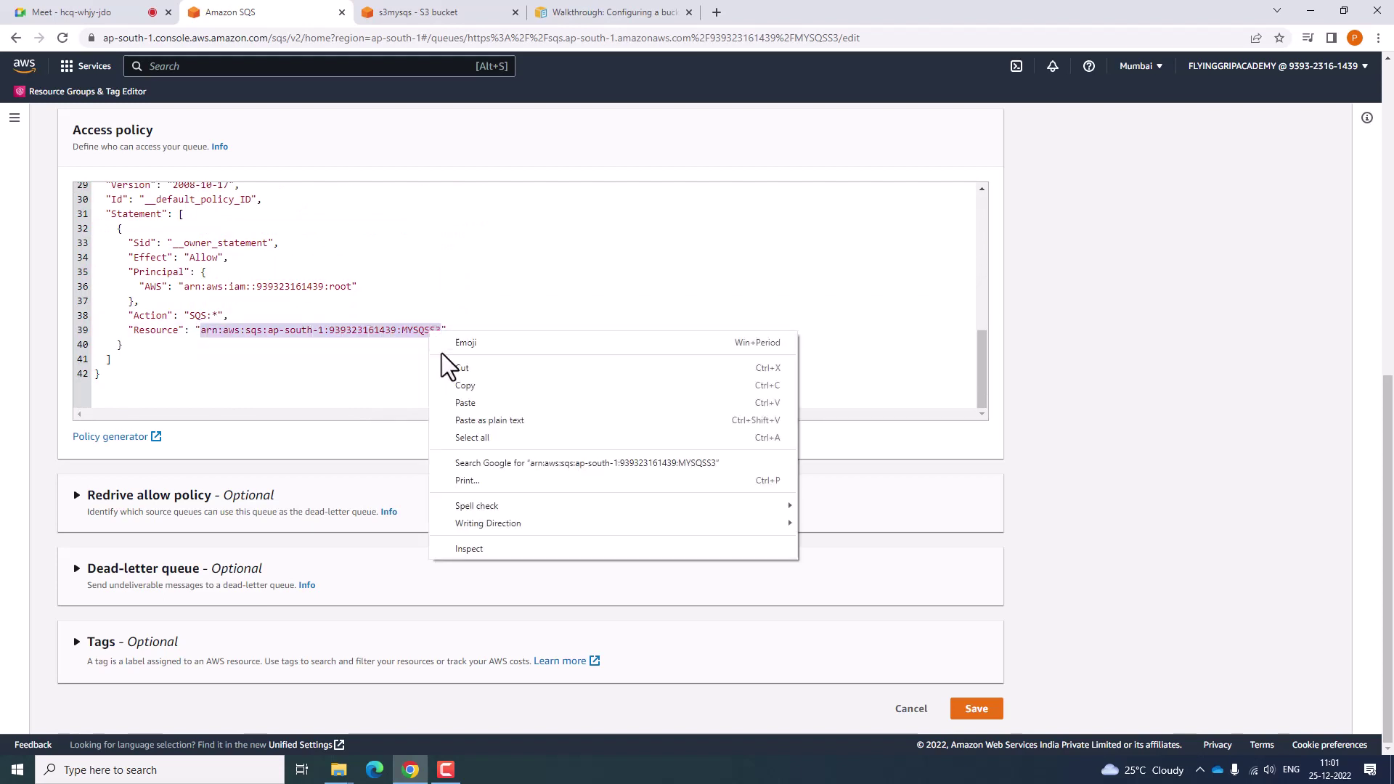
{"action": "left_click", "coordinate": [458, 386]}
{"action": "scroll", "coordinate": [331, 288], "scroll_direction": "up", "scroll_amount": 7}
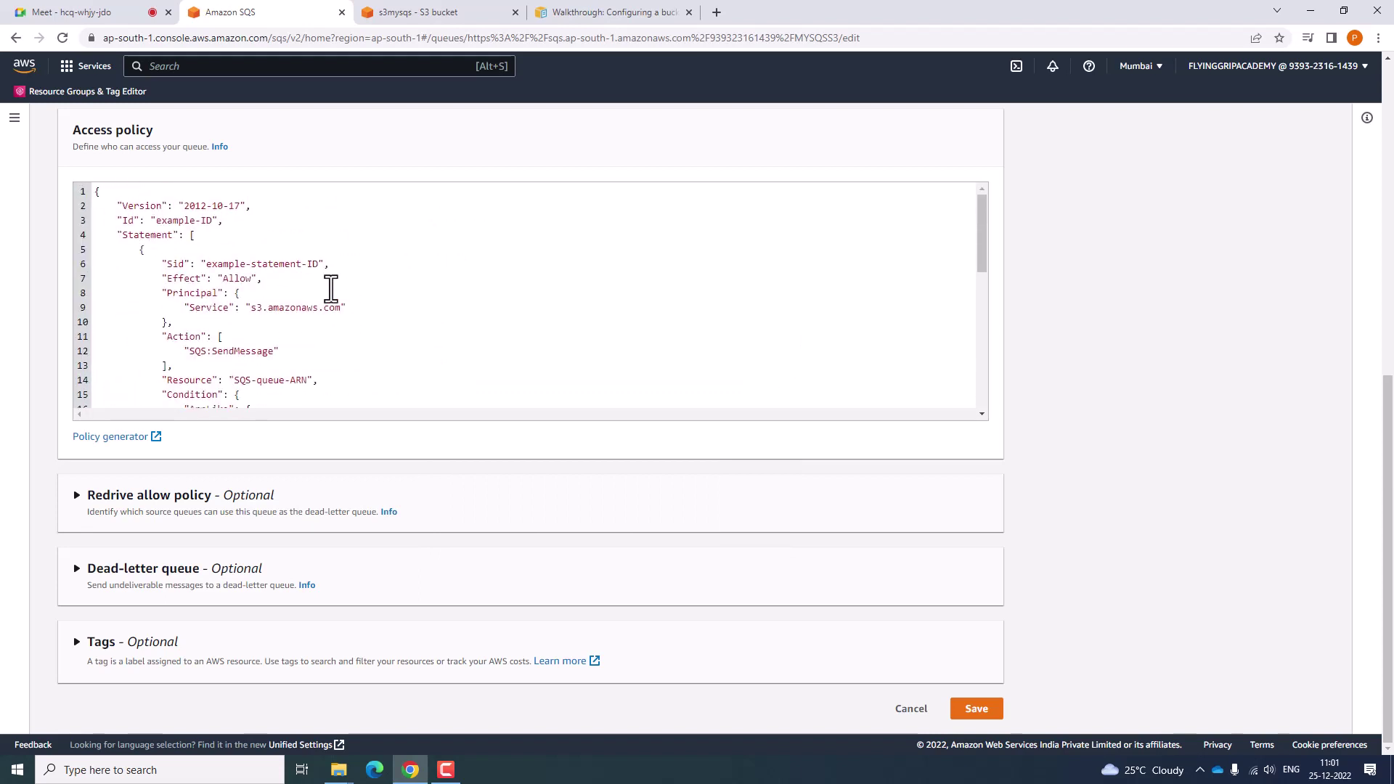
Replace the SQS-queue-ARN placeholder in the sample policy's Resource line with the copied MYSQSS3 queue ARN.
{"action": "scroll", "coordinate": [331, 288], "scroll_direction": "down", "scroll_amount": 6}
{"action": "scroll", "coordinate": [330, 289], "scroll_direction": "up", "scroll_amount": 5}
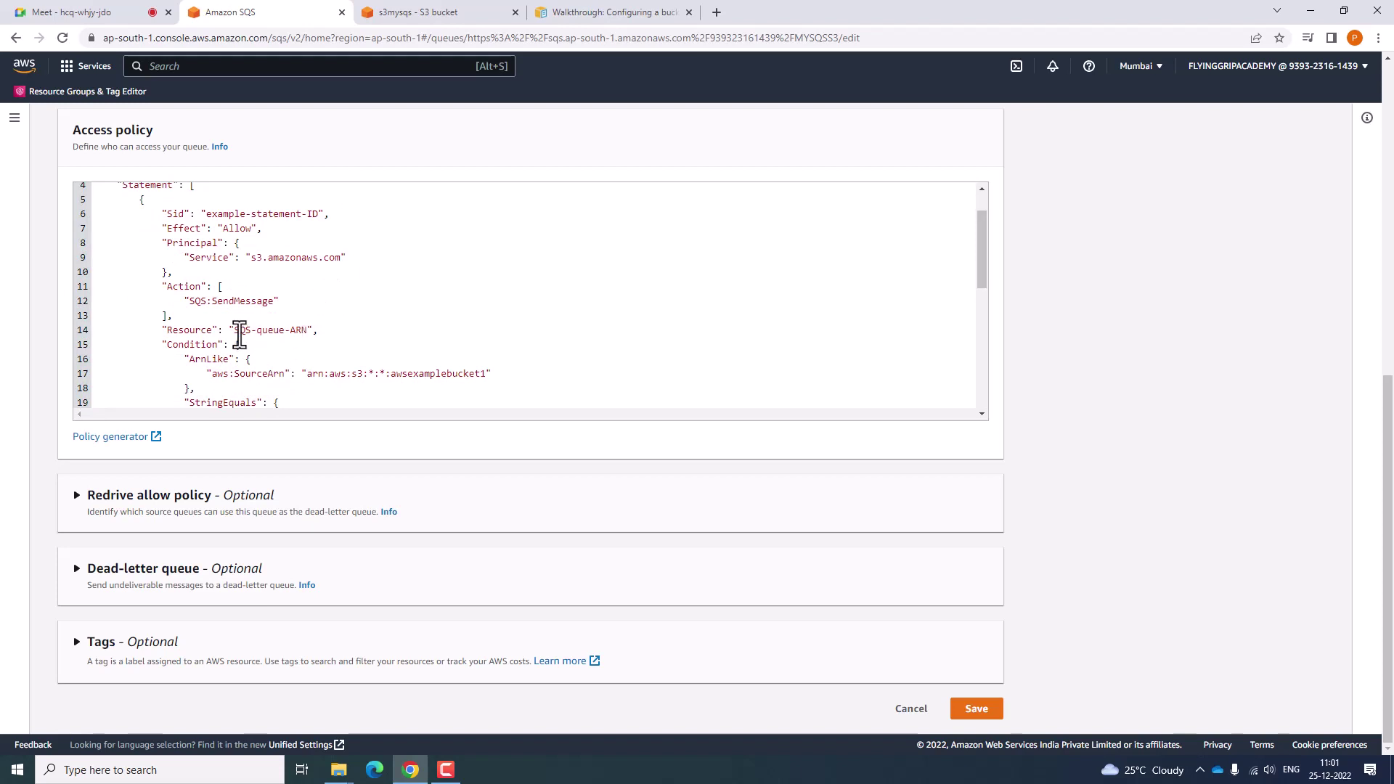
{"action": "left_click_drag", "start_coordinate": [233, 332], "coordinate": [307, 330]}
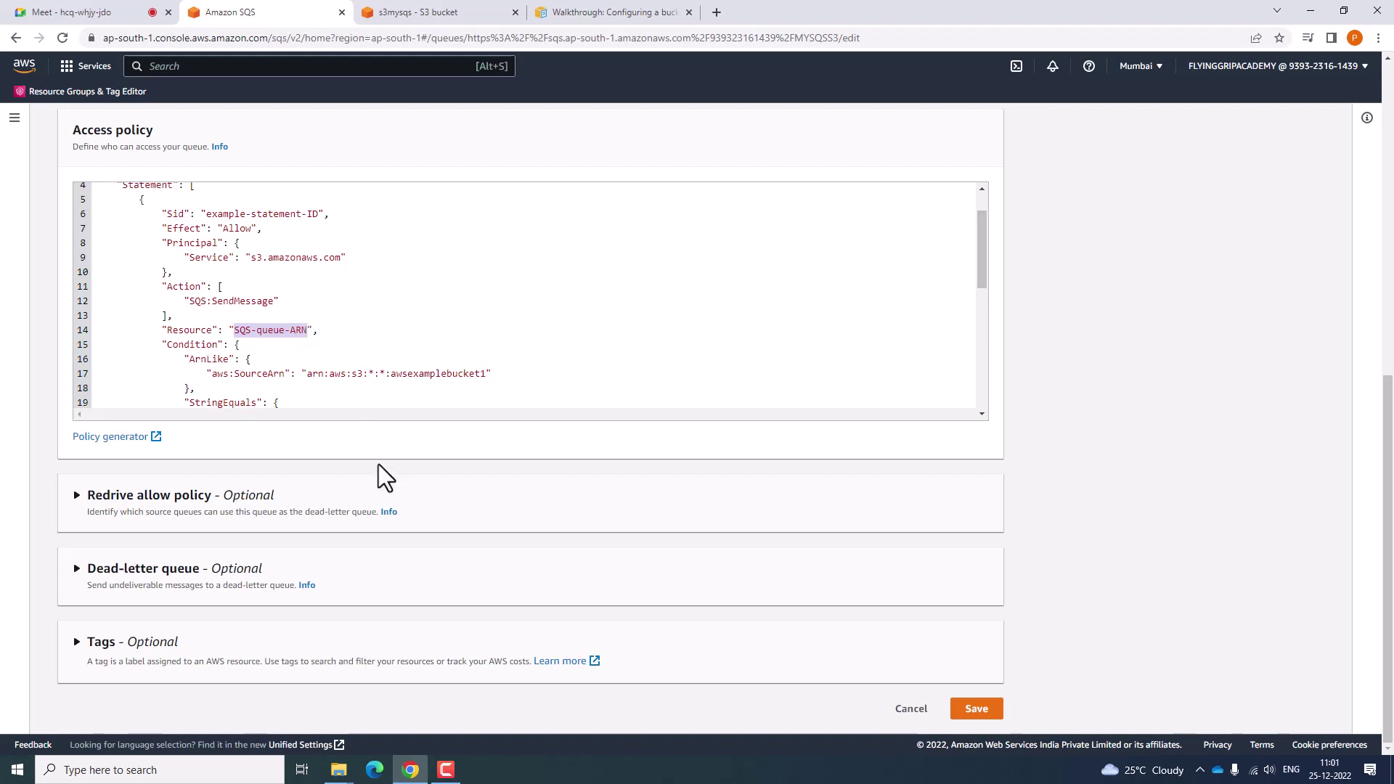
{"action": "key", "text": "ctrl+v"}
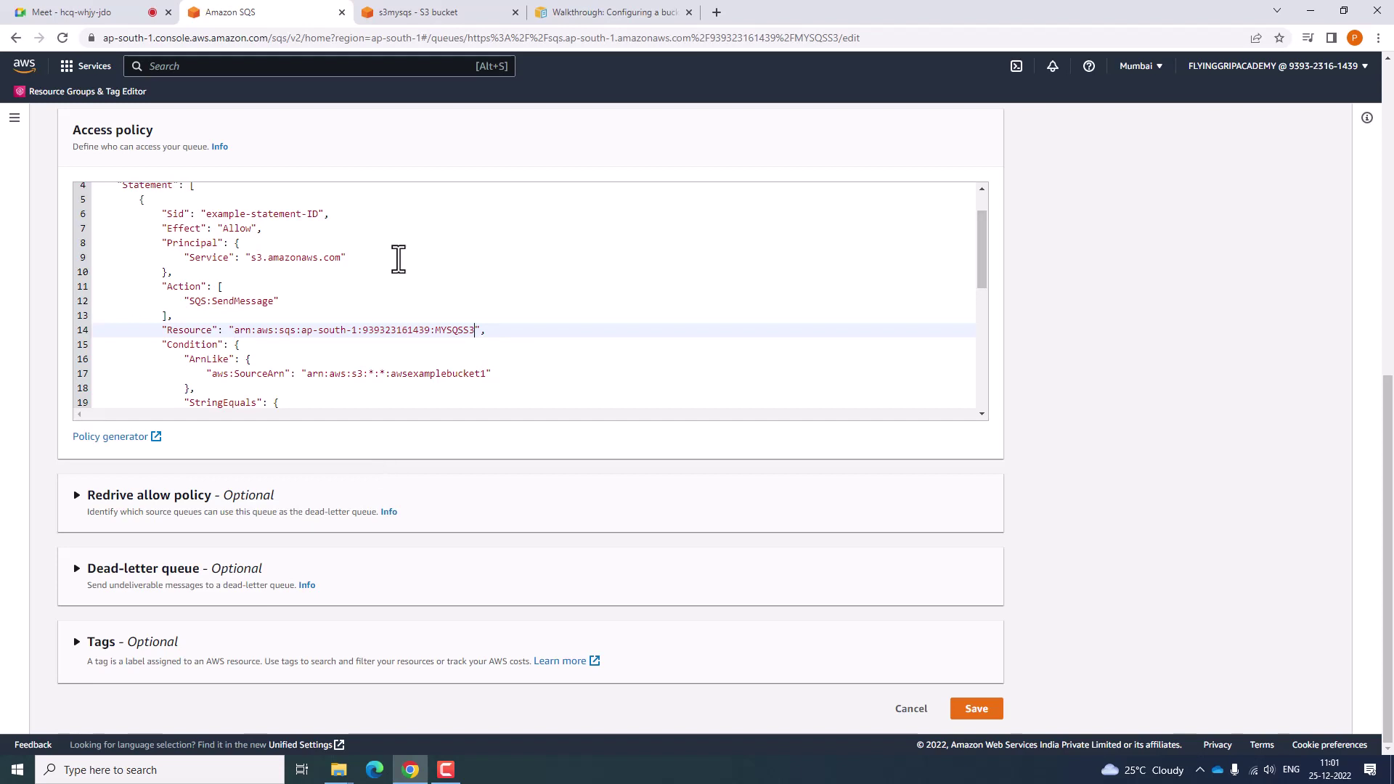
Select the awsexamplebucket1 placeholder in the aws:SourceArn line and copy the bucket name s3mysqs from the S3 event notification page.
{"action": "scroll", "coordinate": [399, 259], "scroll_direction": "down", "scroll_amount": 2}
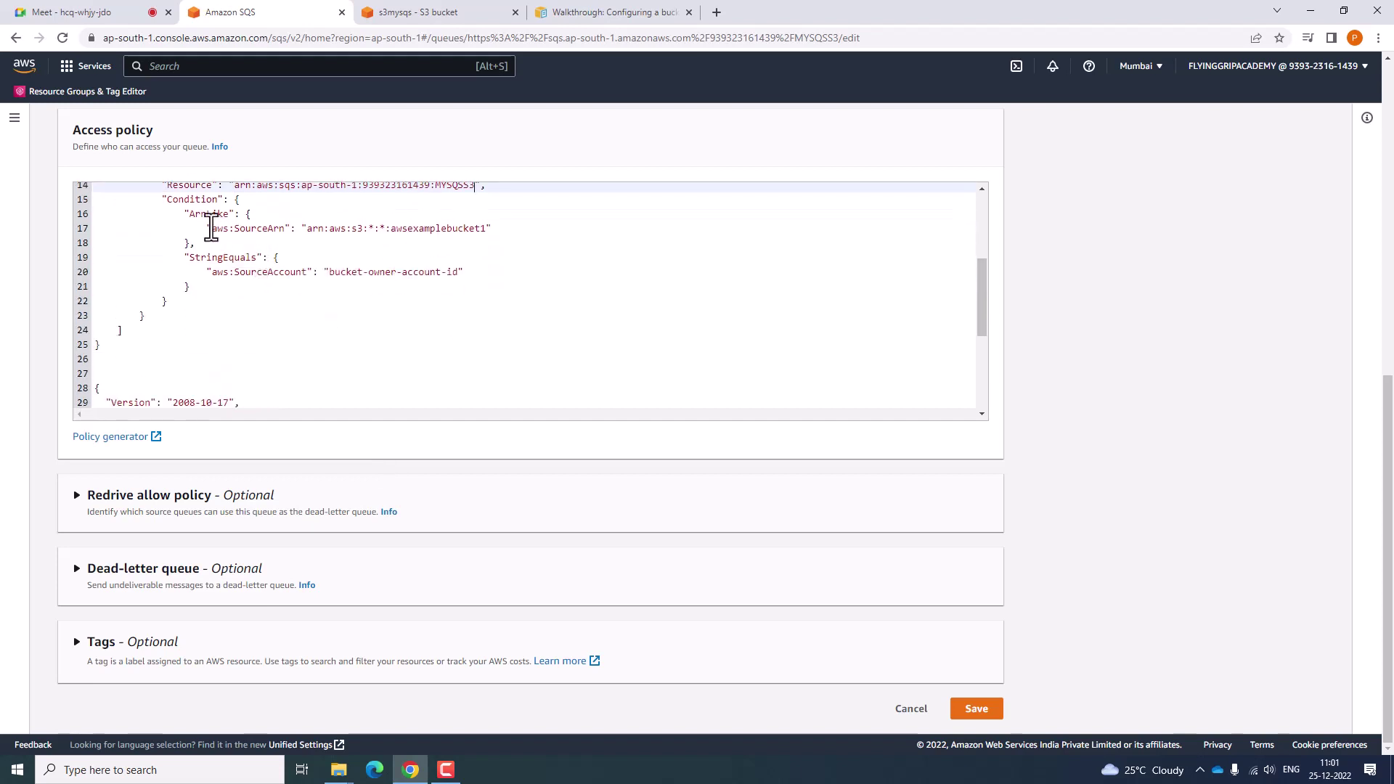
{"action": "left_click", "coordinate": [209, 214]}
{"action": "left_click", "coordinate": [412, 241]}
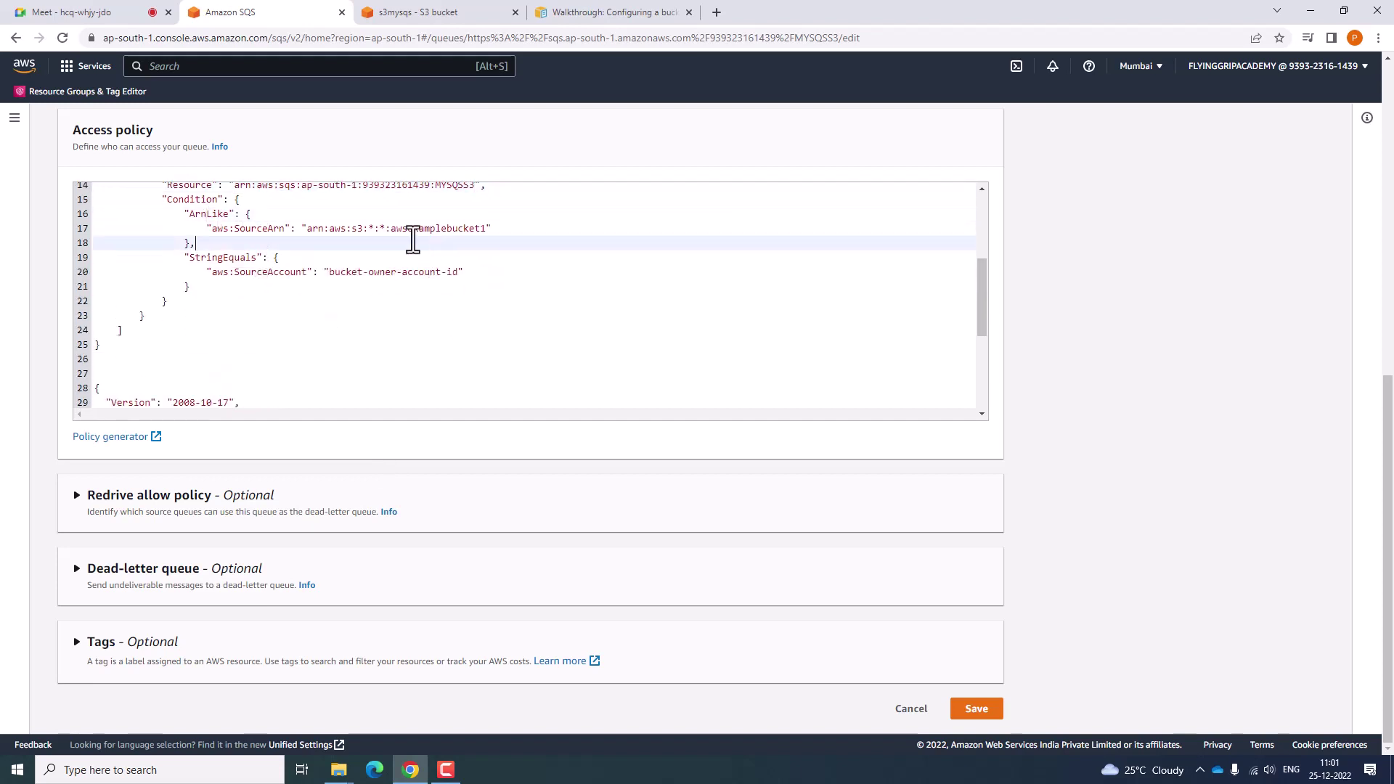
{"action": "left_click_drag", "start_coordinate": [391, 228], "coordinate": [485, 228]}
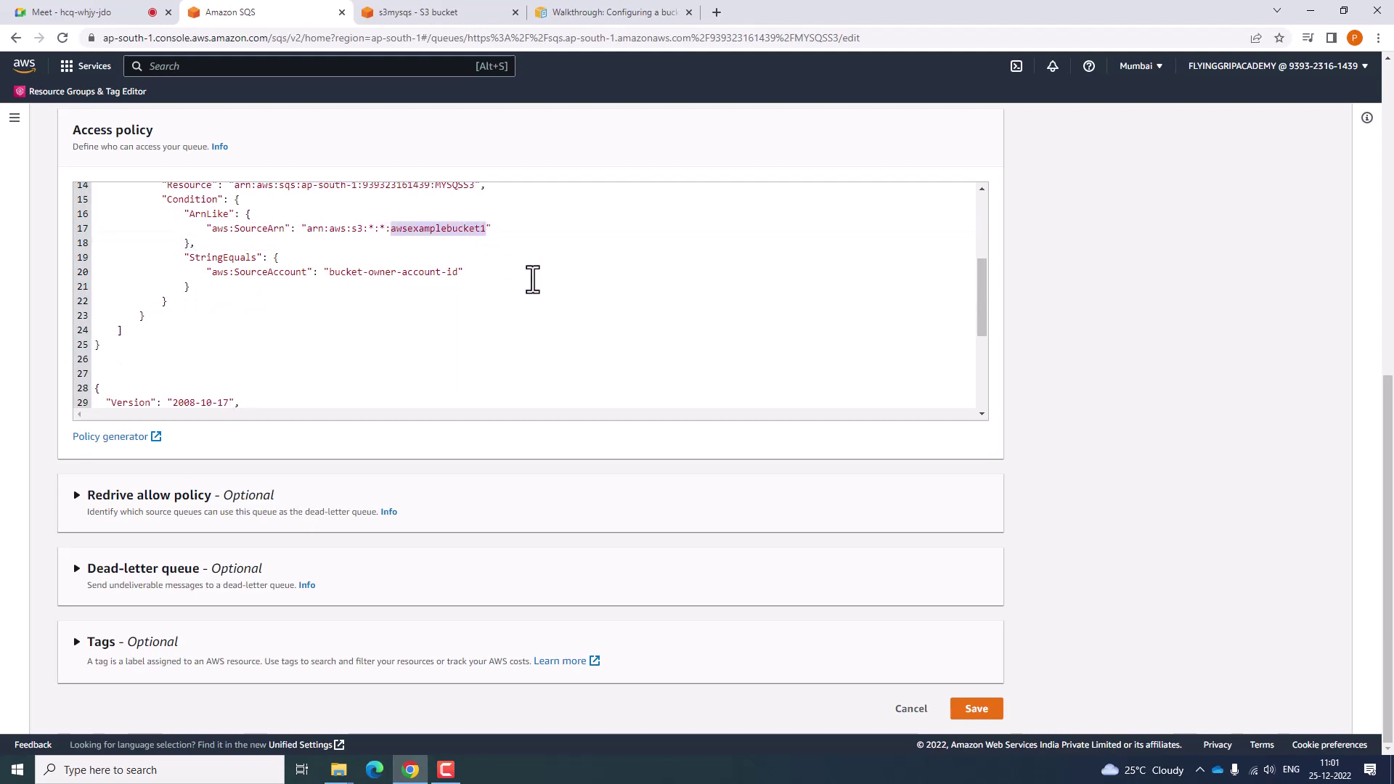
{"action": "left_click", "coordinate": [404, 12]}
{"action": "scroll", "coordinate": [360, 276], "scroll_direction": "up", "scroll_amount": 15}
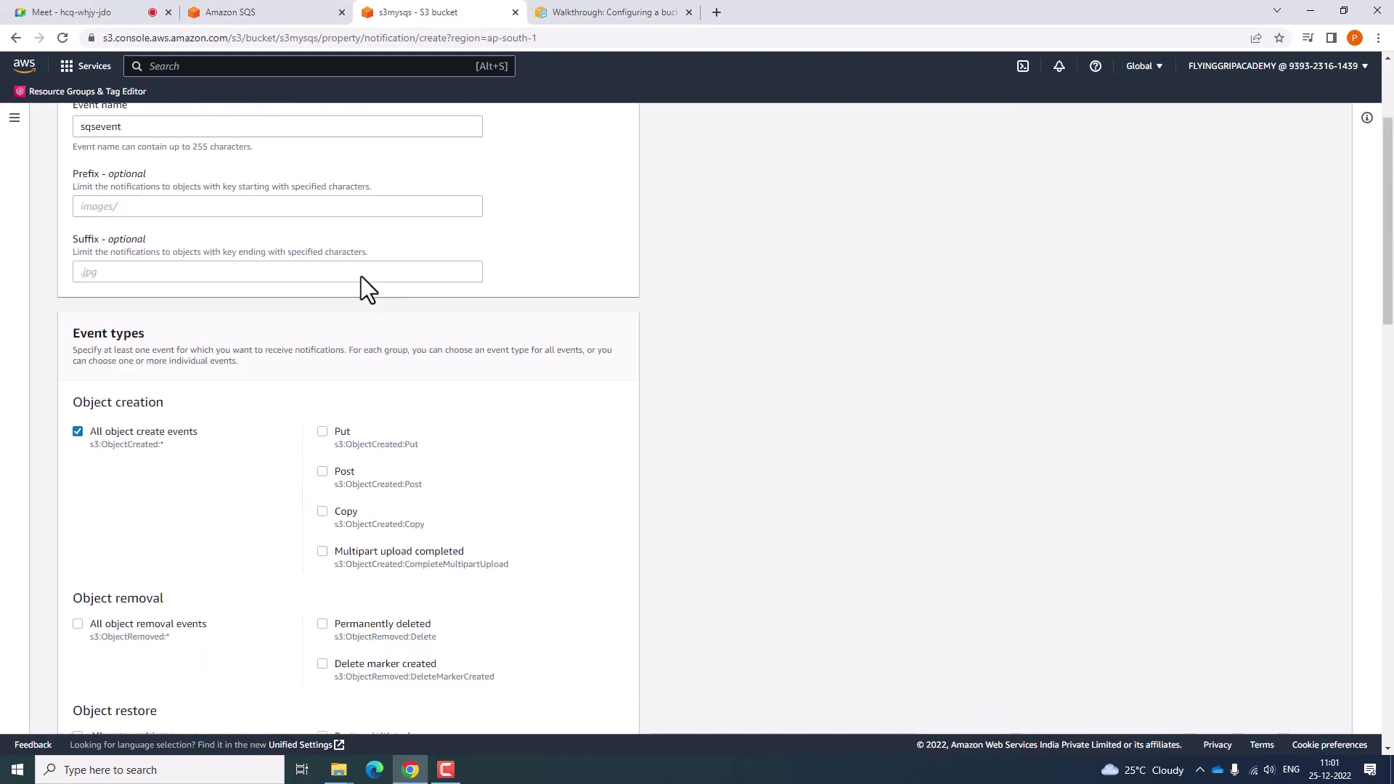
{"action": "scroll", "coordinate": [360, 275], "scroll_direction": "up", "scroll_amount": 3}
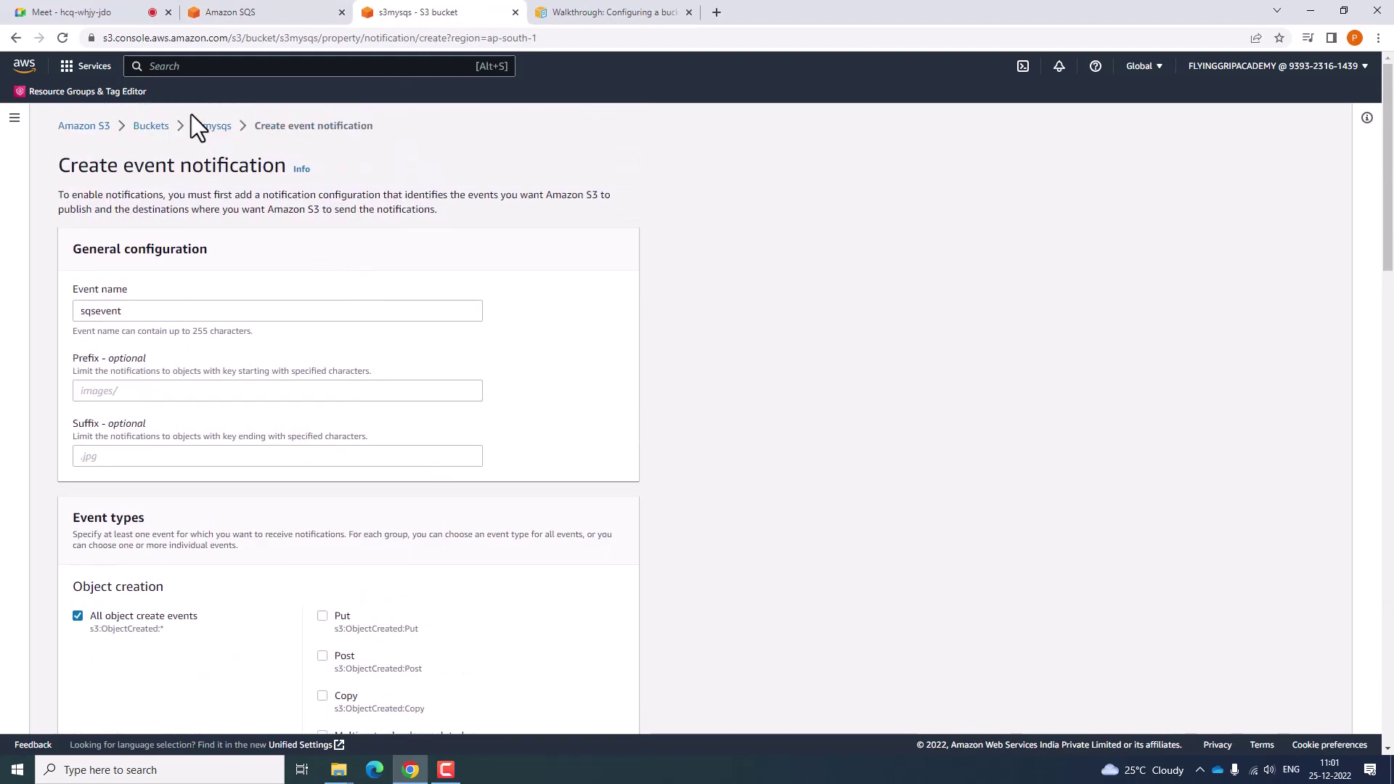
{"action": "double_click", "coordinate": [218, 126]}
{"action": "left_click", "coordinate": [218, 10]}
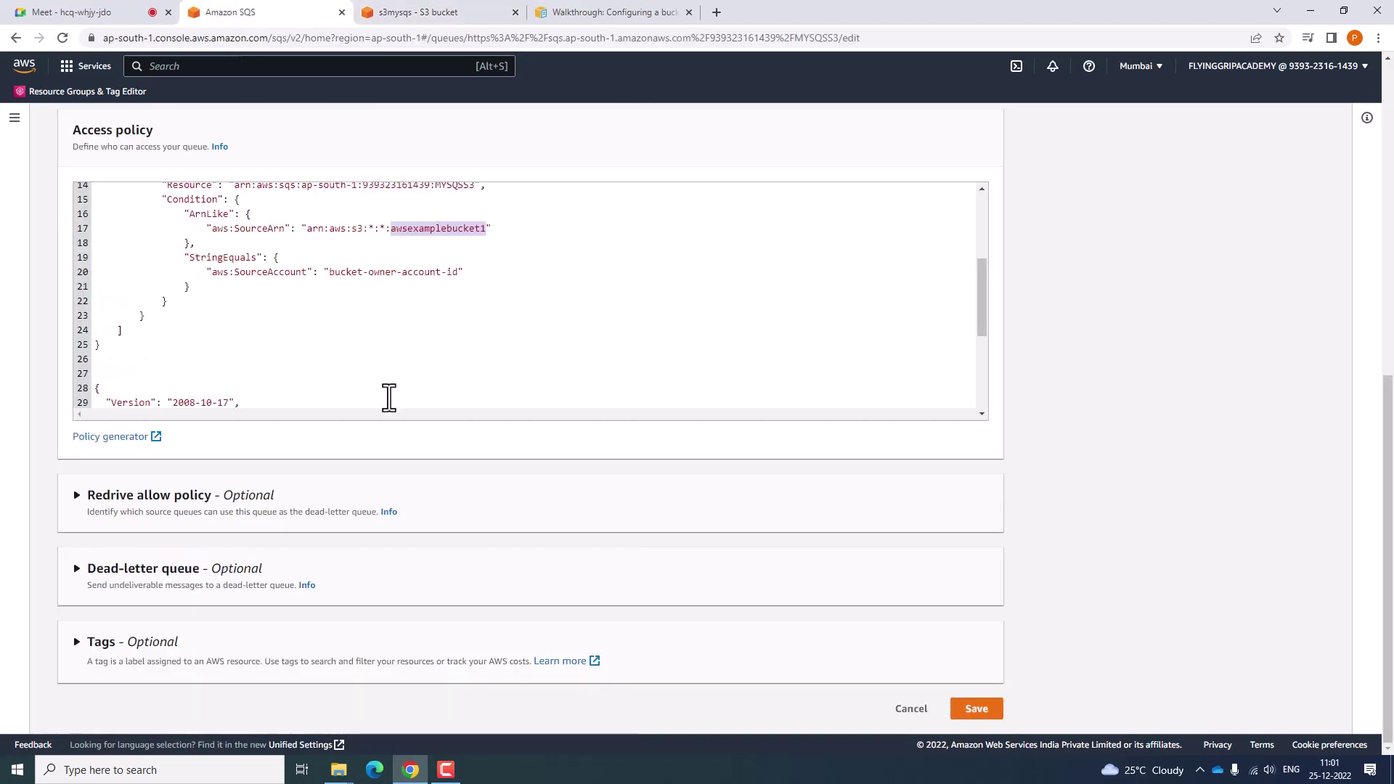
Replace awsexamplebucket1 in the aws:SourceArn value with s3mysqs, keeping the closing quote on the same line.
{"action": "key", "text": "ctrl+v"}
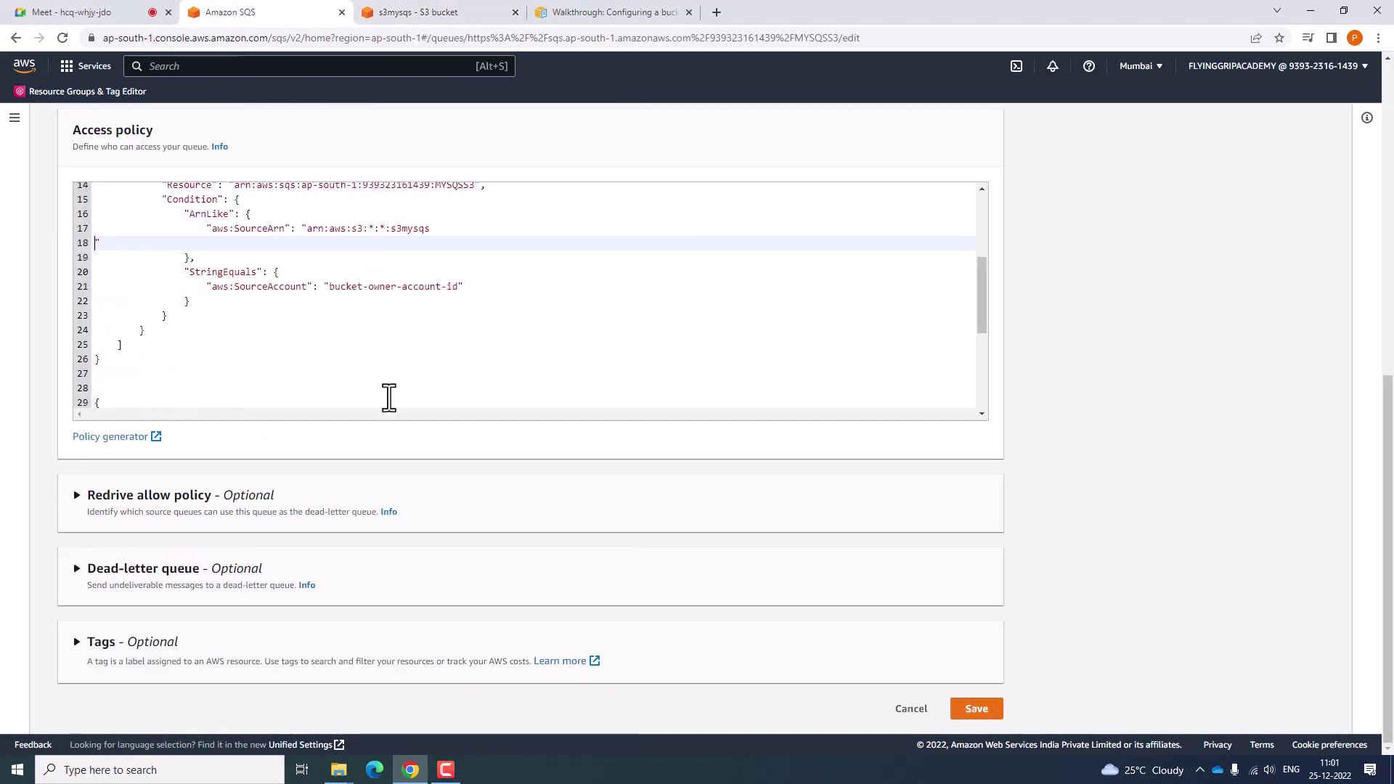
{"action": "key", "text": "BackSpace"}
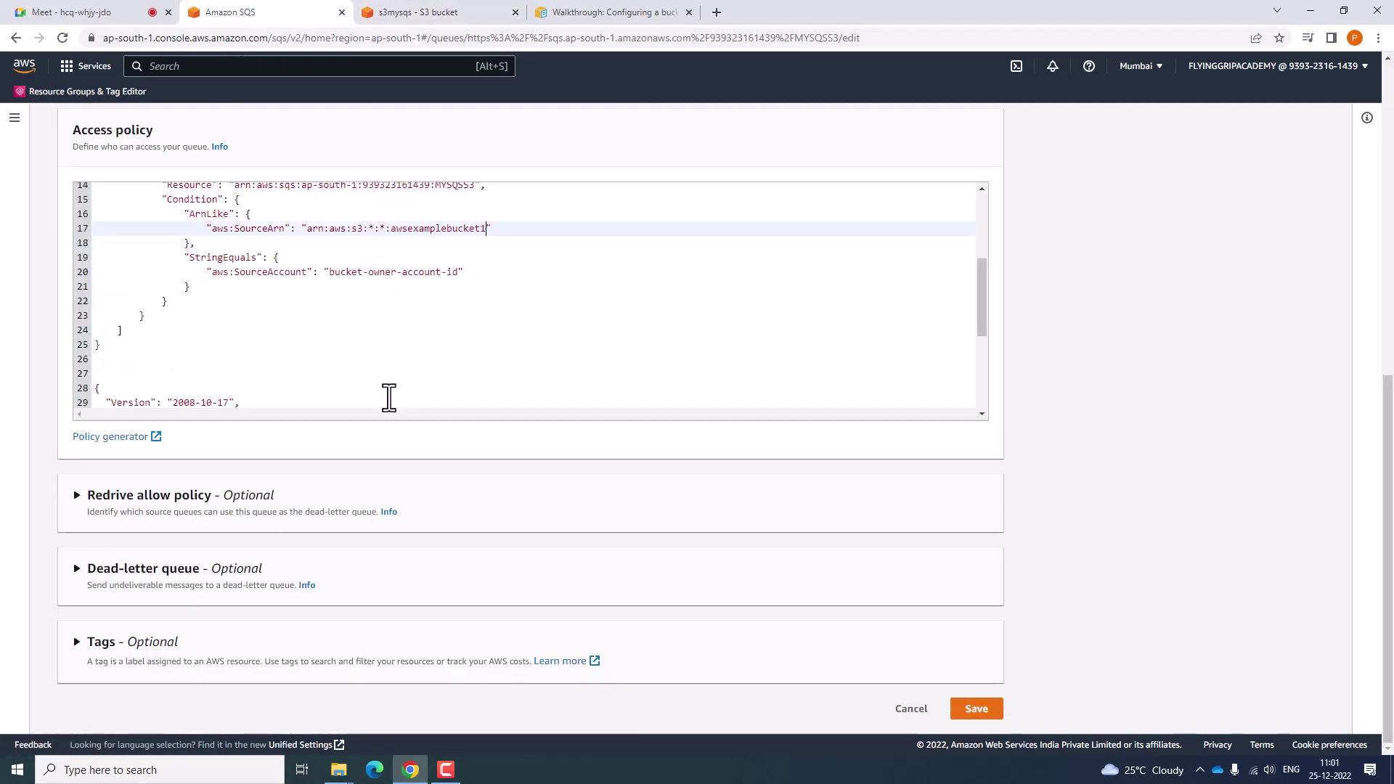
{"action": "key", "text": "BackSpace"}
{"action": "key", "text": "BackSpace"}
{"action": "key", "text": "BackSpace"}
{"action": "key", "text": "BackSpace"}
{"action": "key", "text": "BackSpace"}
{"action": "key", "text": "BackSpace"}
{"action": "key", "text": "BackSpace"}
{"action": "type", "text": "a"}
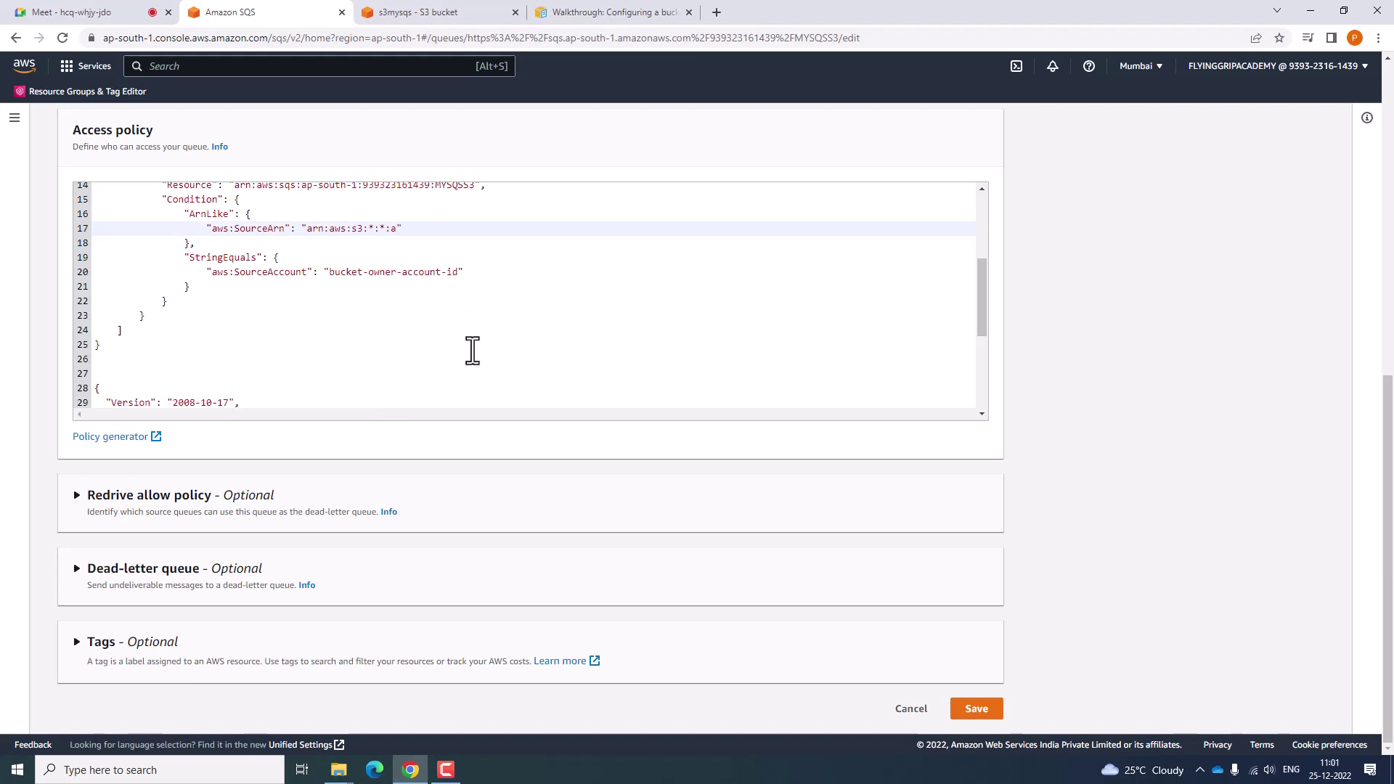
{"action": "key", "text": "ctrl+v"}
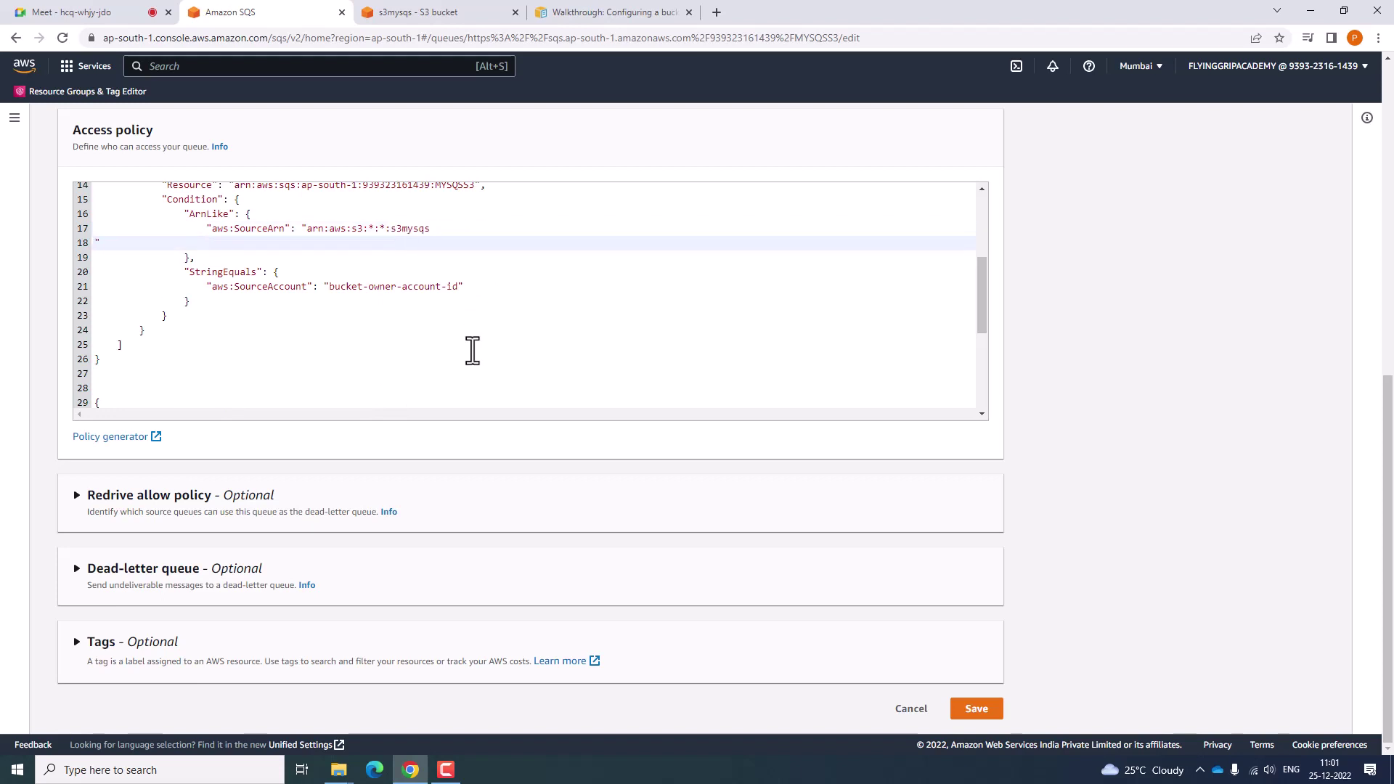
{"action": "key", "text": "BackSpace"}
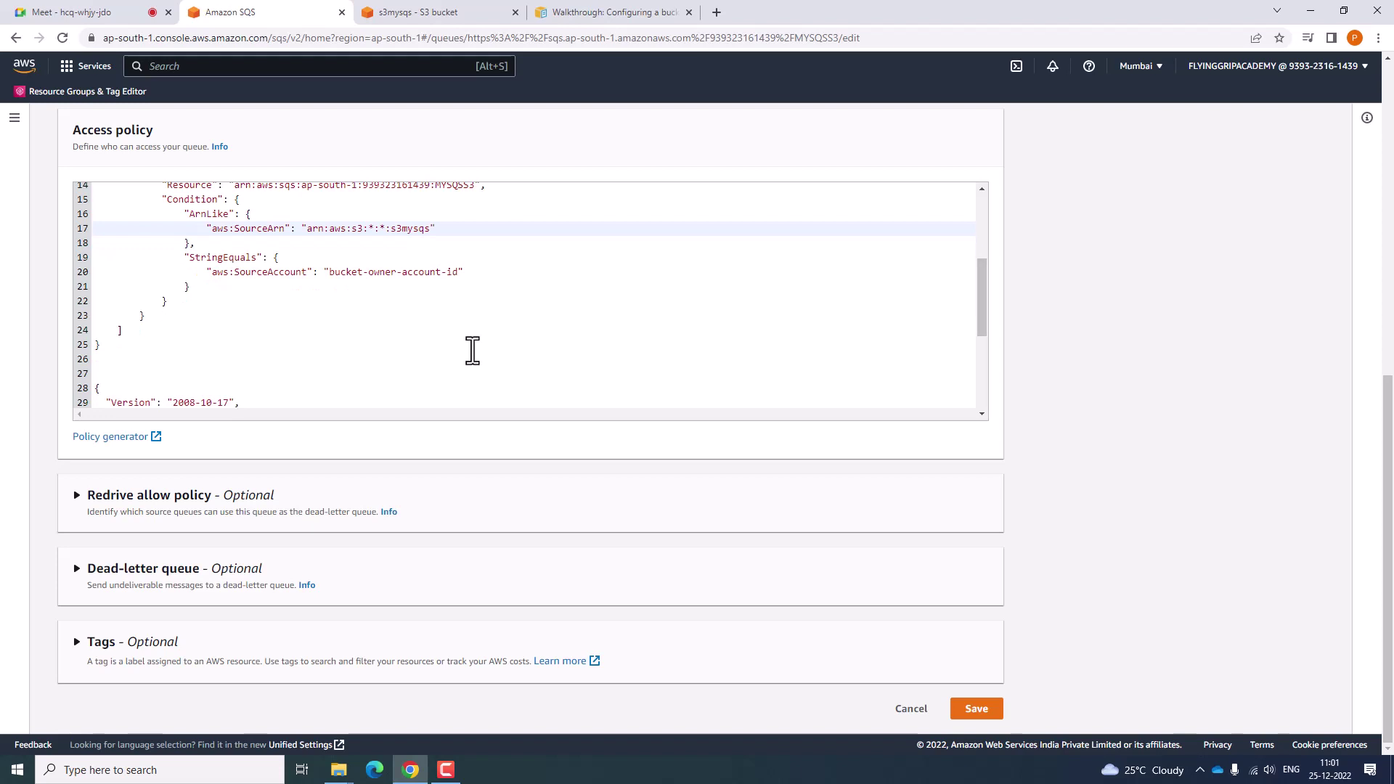
{"action": "left_click", "coordinate": [471, 350]}
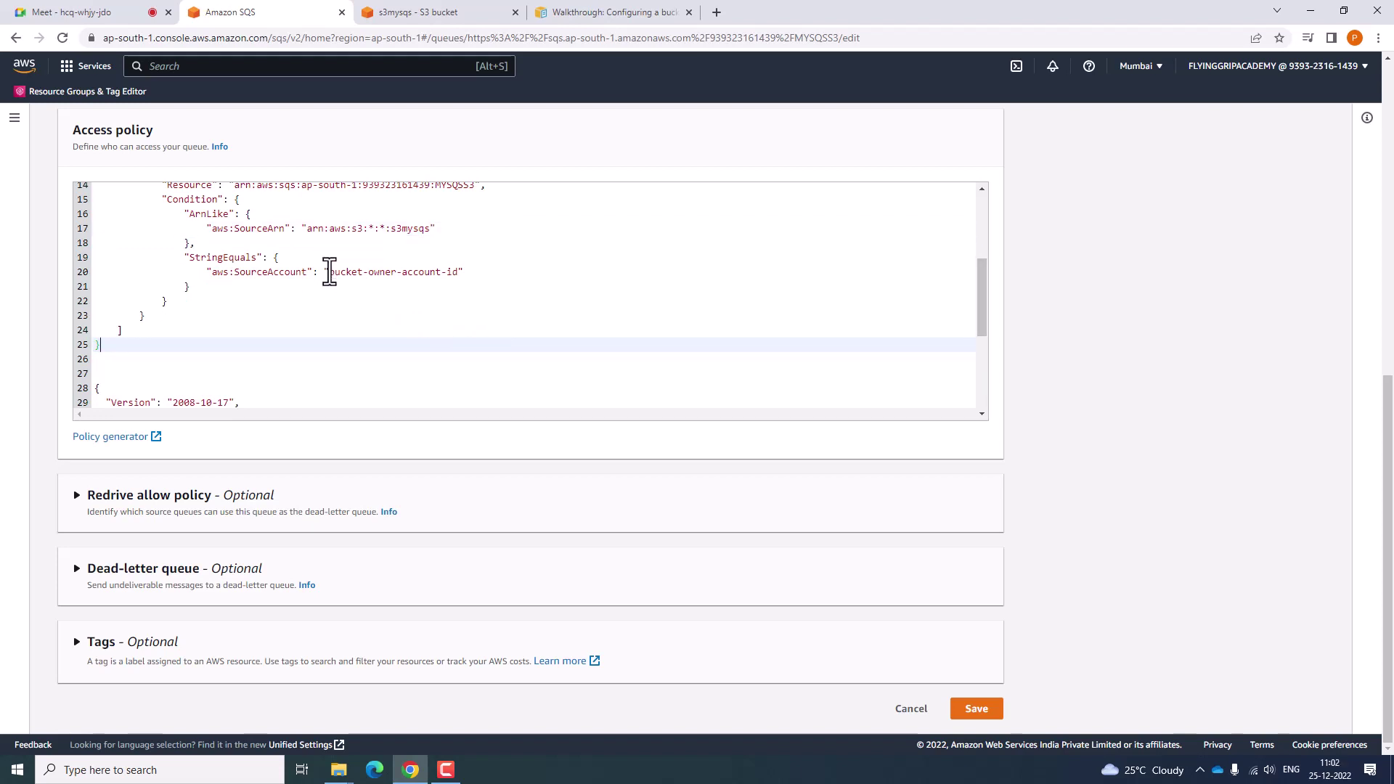
Copy the AWS account ID from the account details and replace the bucket-owner-account-id placeholder in aws:SourceAccount with it.
{"action": "left_click_drag", "start_coordinate": [330, 273], "coordinate": [458, 276]}
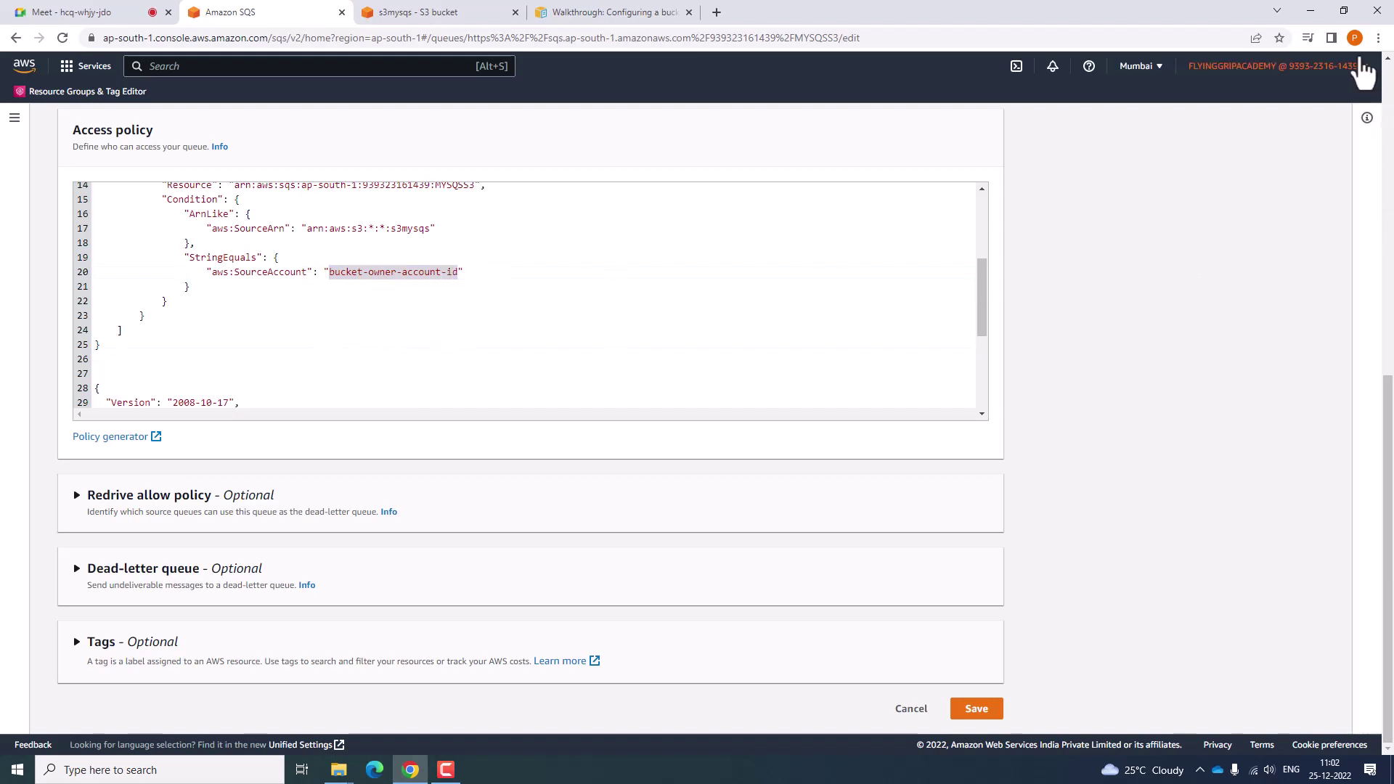
{"action": "left_click", "coordinate": [1355, 67]}
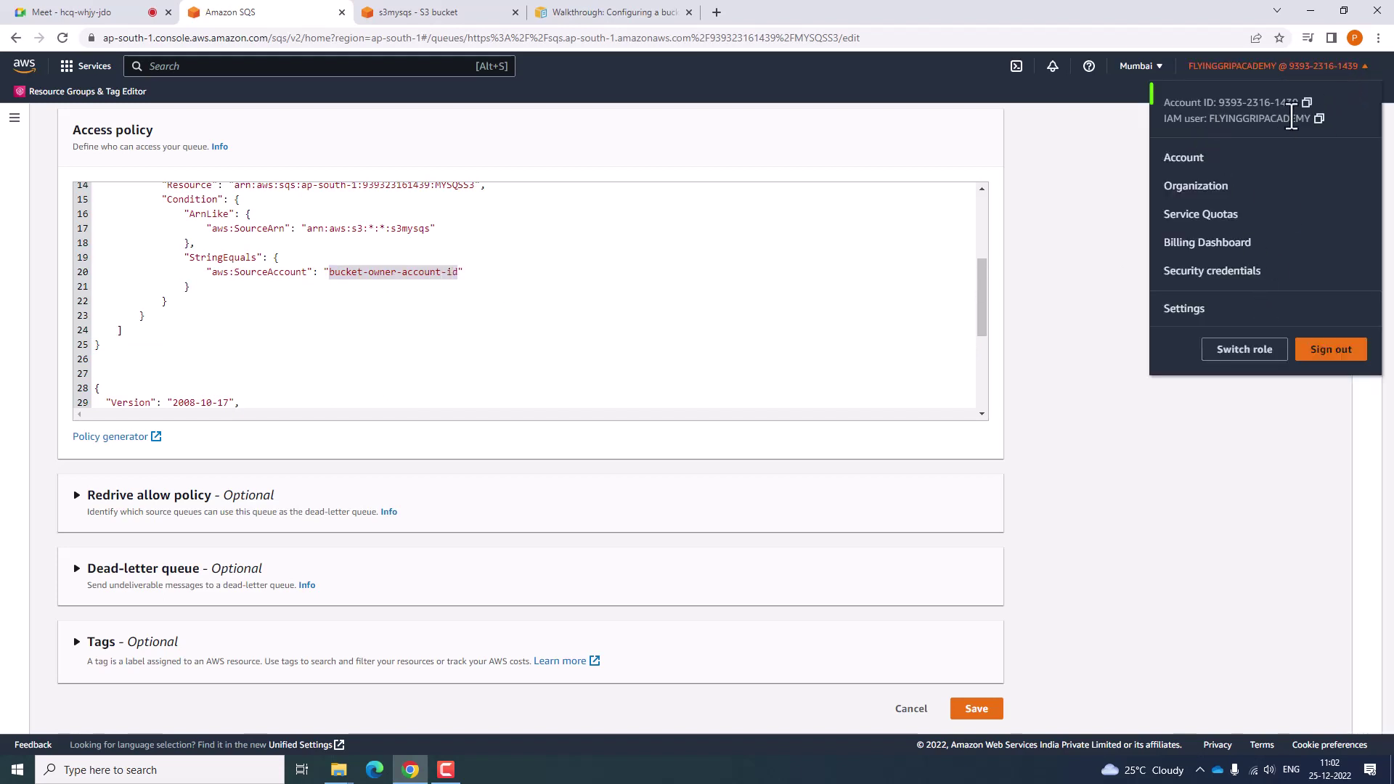
{"action": "left_click", "coordinate": [563, 362]}
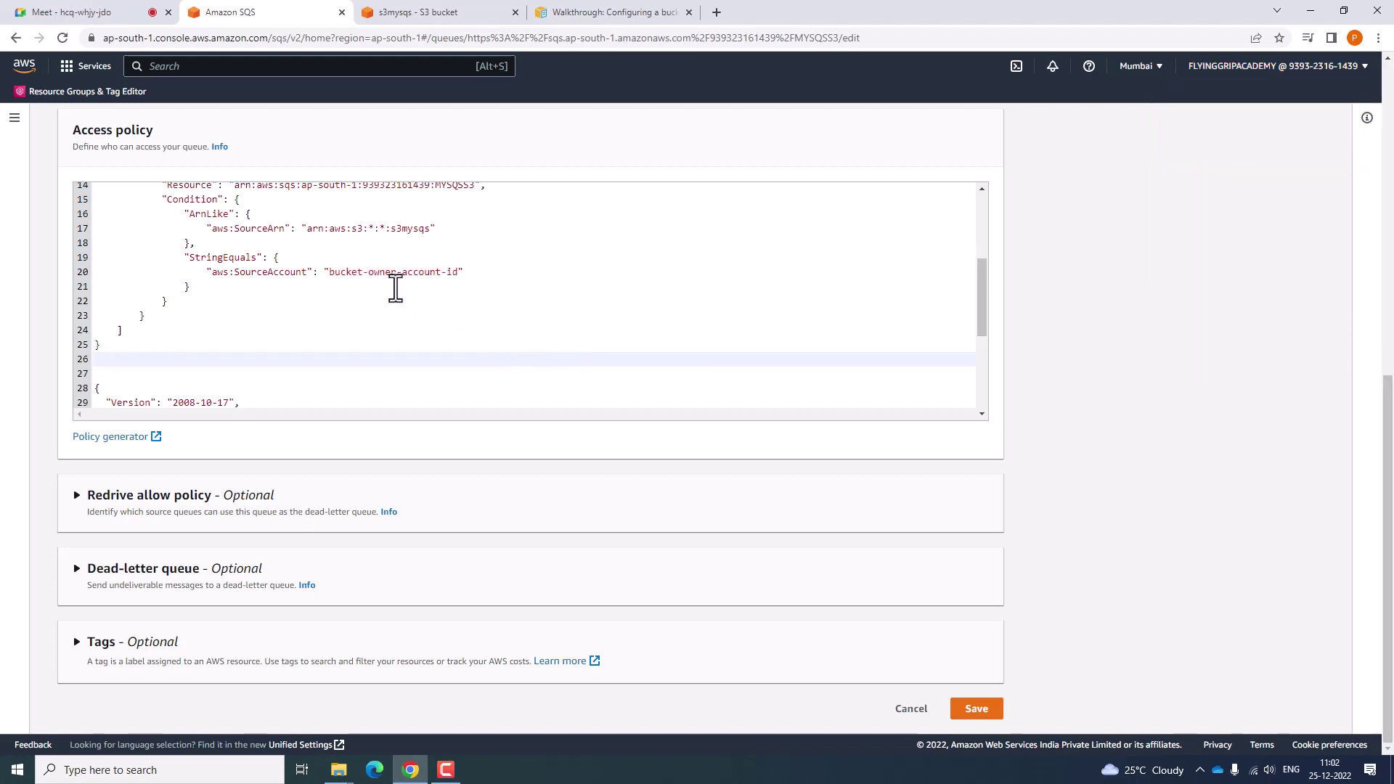
{"action": "left_click_drag", "start_coordinate": [460, 272], "coordinate": [332, 272]}
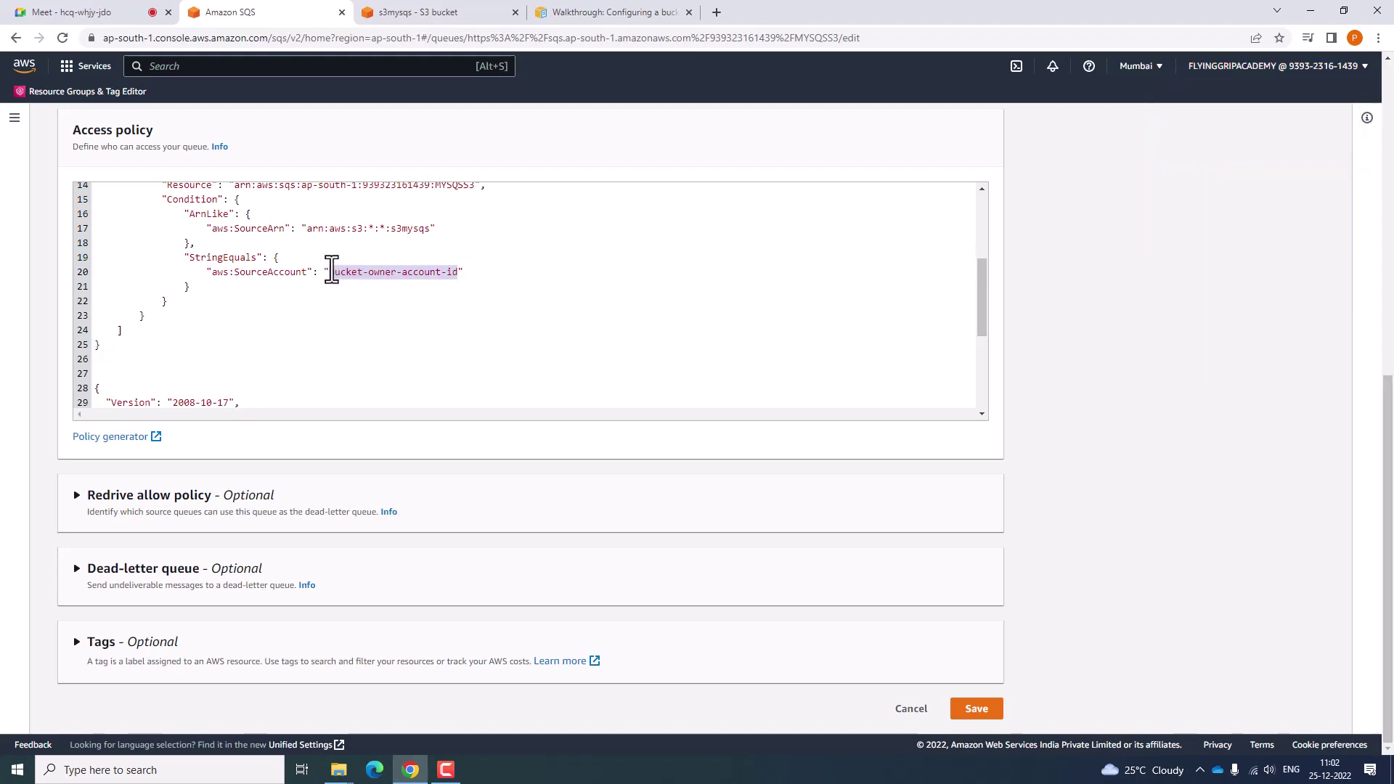
{"action": "key", "text": "ctrl+v"}
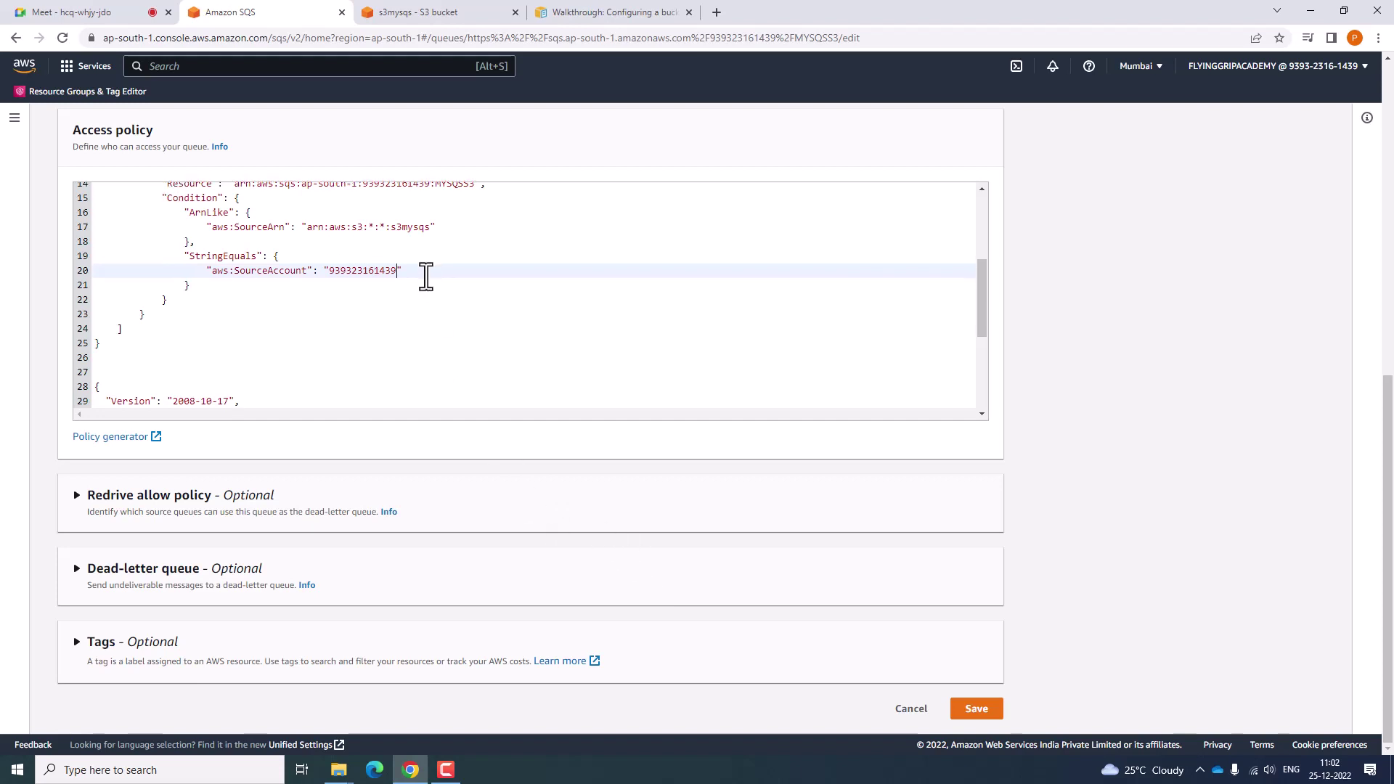
Delete the original default policy below the new one and save the MYSQSS3 queue configuration.
{"action": "scroll", "coordinate": [332, 302], "scroll_direction": "down", "scroll_amount": 4}
{"action": "scroll", "coordinate": [109, 250], "scroll_direction": "up", "scroll_amount": 3}
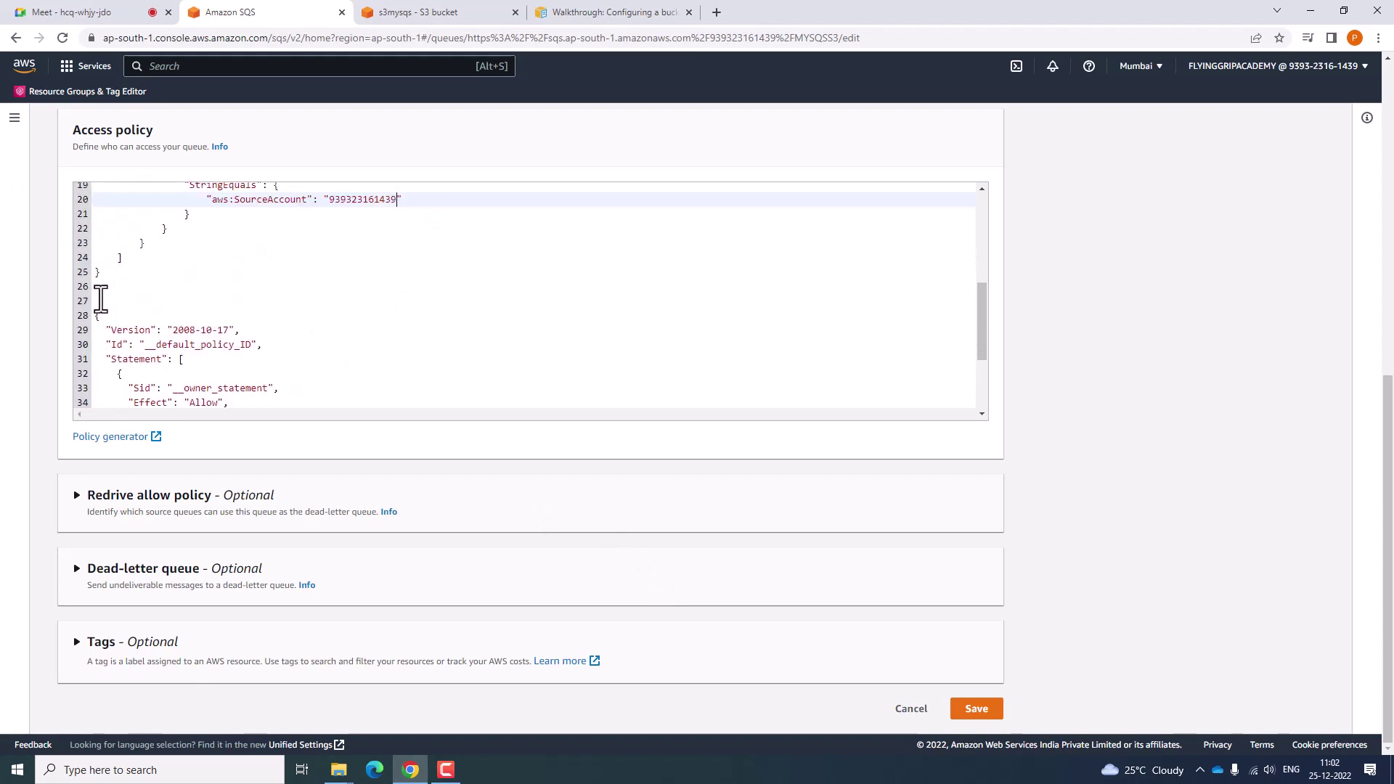
{"action": "left_click_drag", "start_coordinate": [97, 289], "coordinate": [164, 501]}
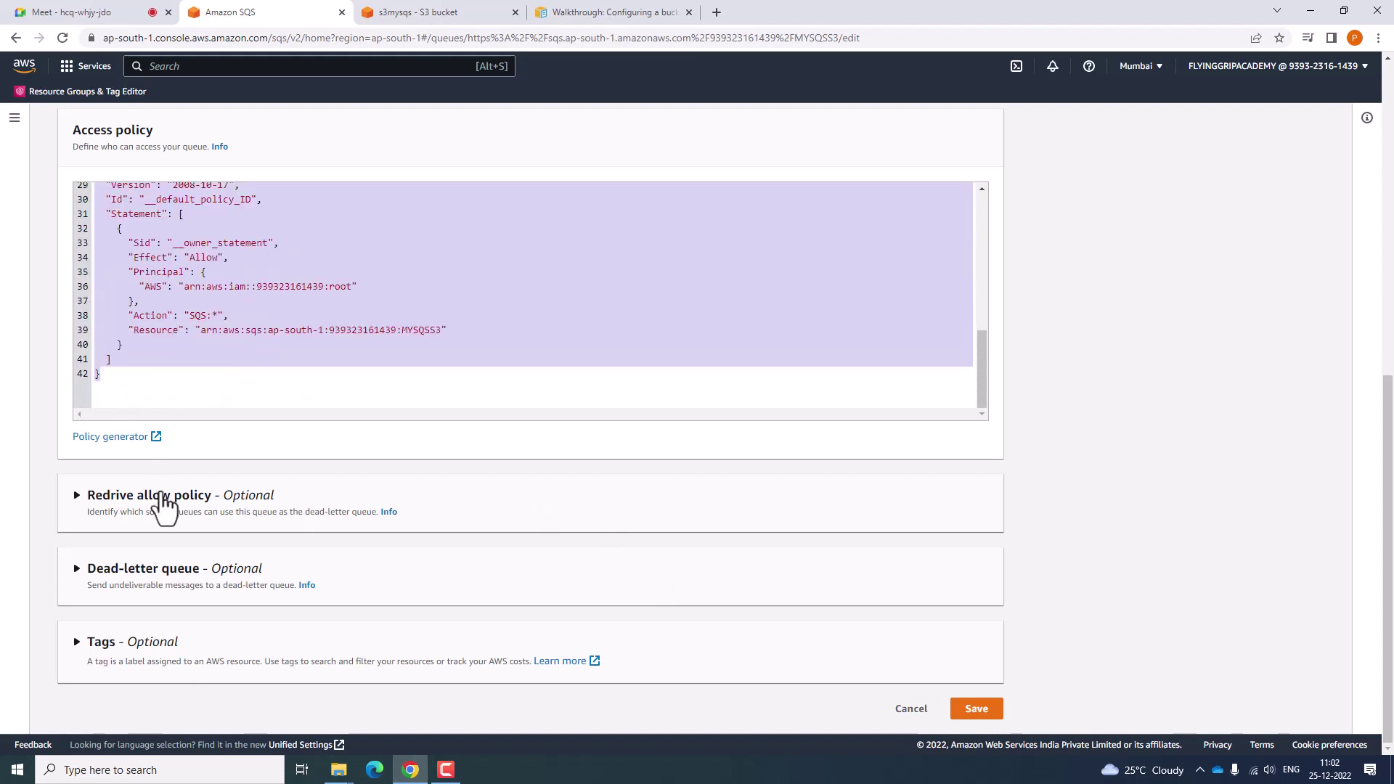
{"action": "key", "text": "Delete"}
{"action": "left_click", "coordinate": [977, 709]}
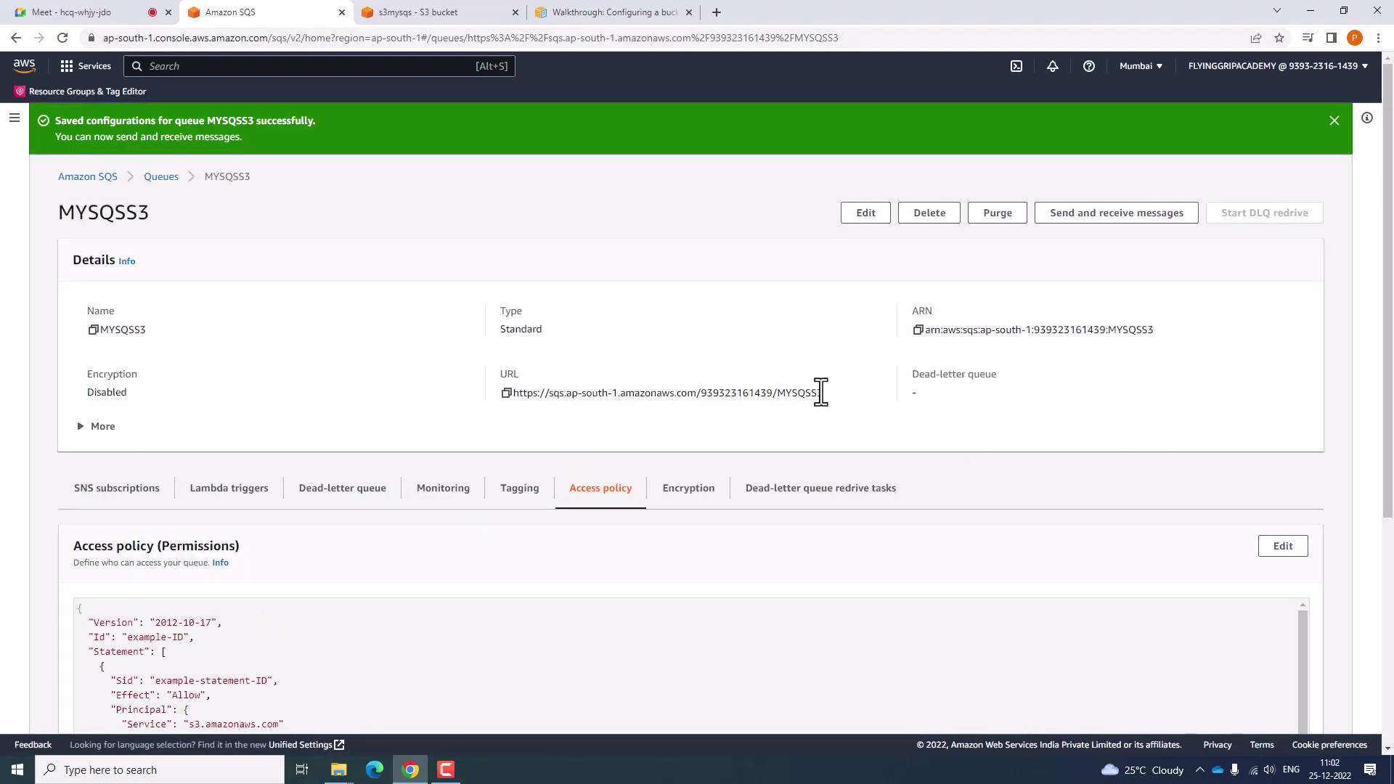
Return to the s3mysqs event notification form and check the SQS destination and the error's API response details.
{"action": "scroll", "coordinate": [821, 393], "scroll_direction": "down", "scroll_amount": 4}
{"action": "left_click", "coordinate": [614, 10]}
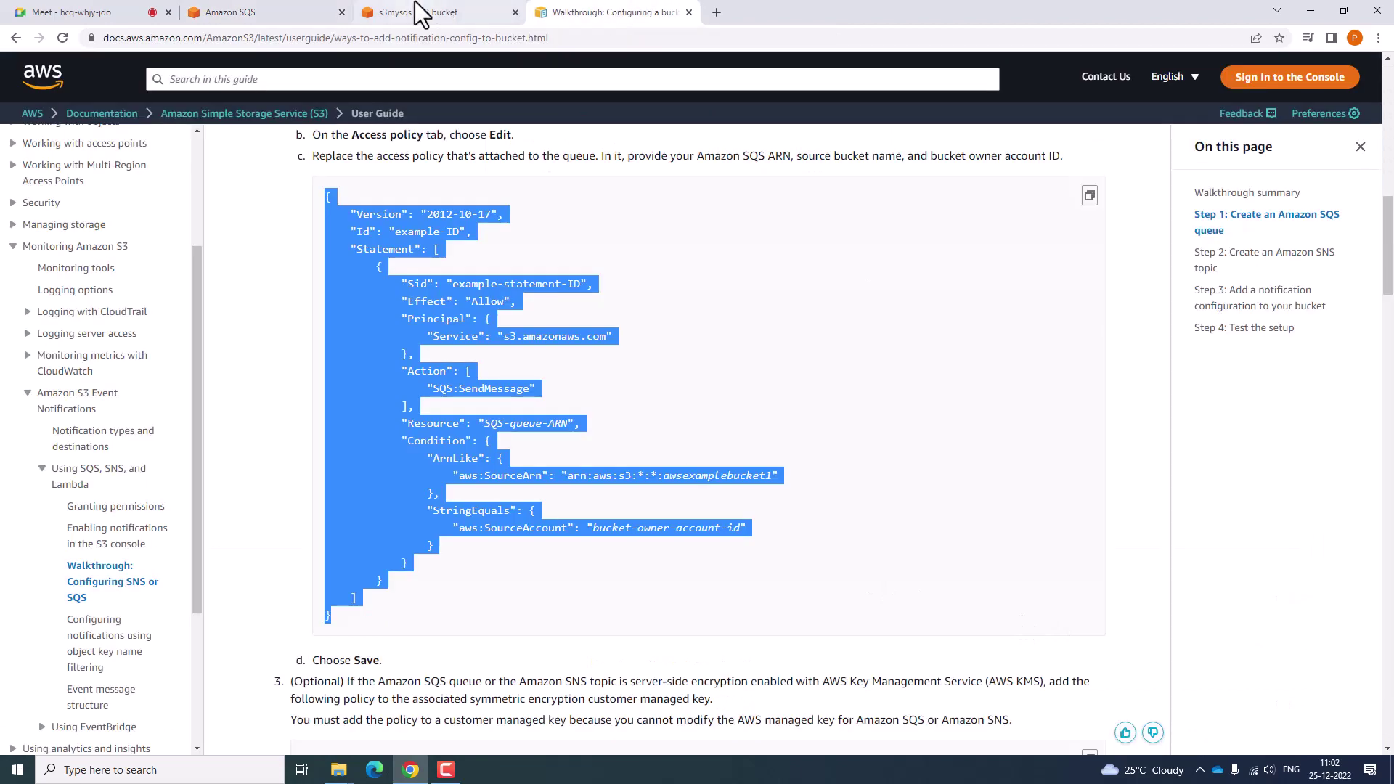
{"action": "left_click", "coordinate": [421, 13]}
{"action": "scroll", "coordinate": [436, 407], "scroll_direction": "down", "scroll_amount": 10}
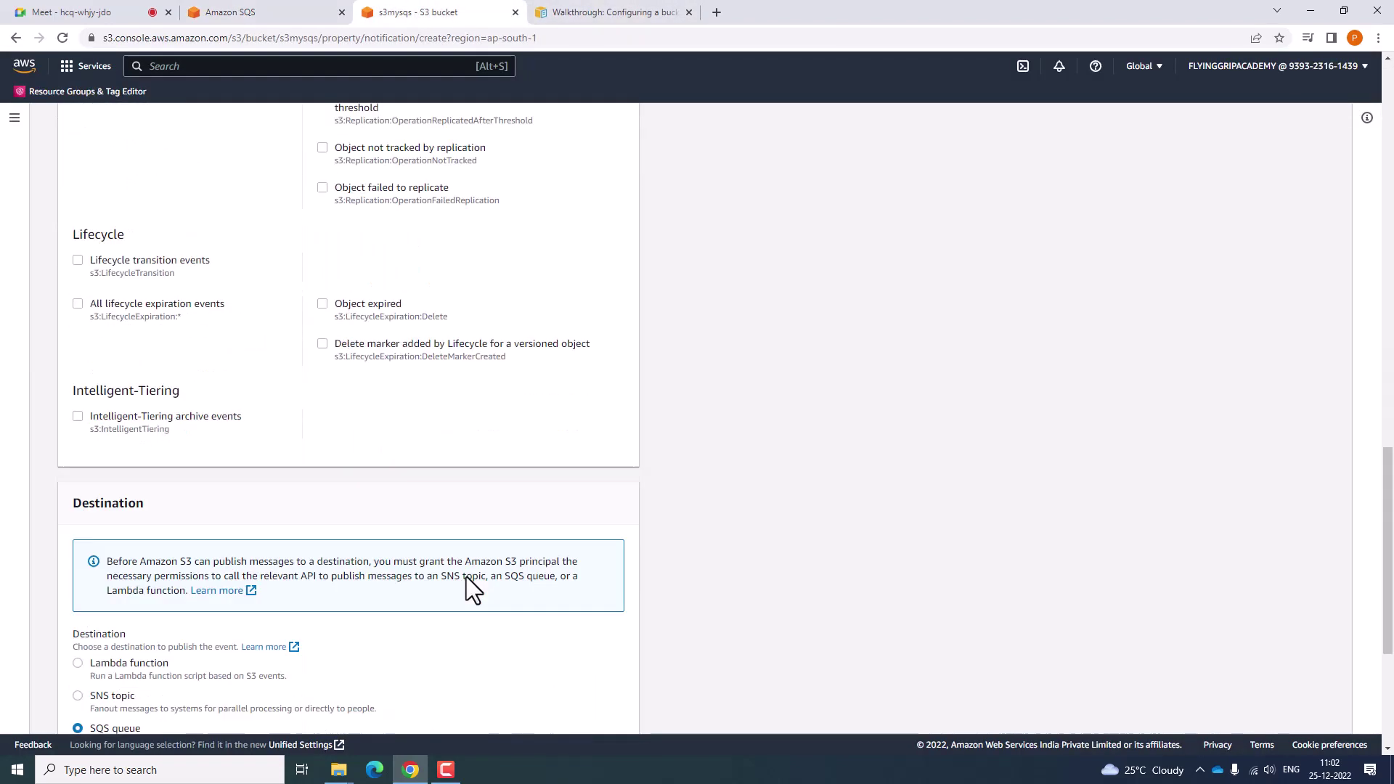
{"action": "scroll", "coordinate": [466, 576], "scroll_direction": "down", "scroll_amount": 4}
{"action": "left_click", "coordinate": [152, 662]}
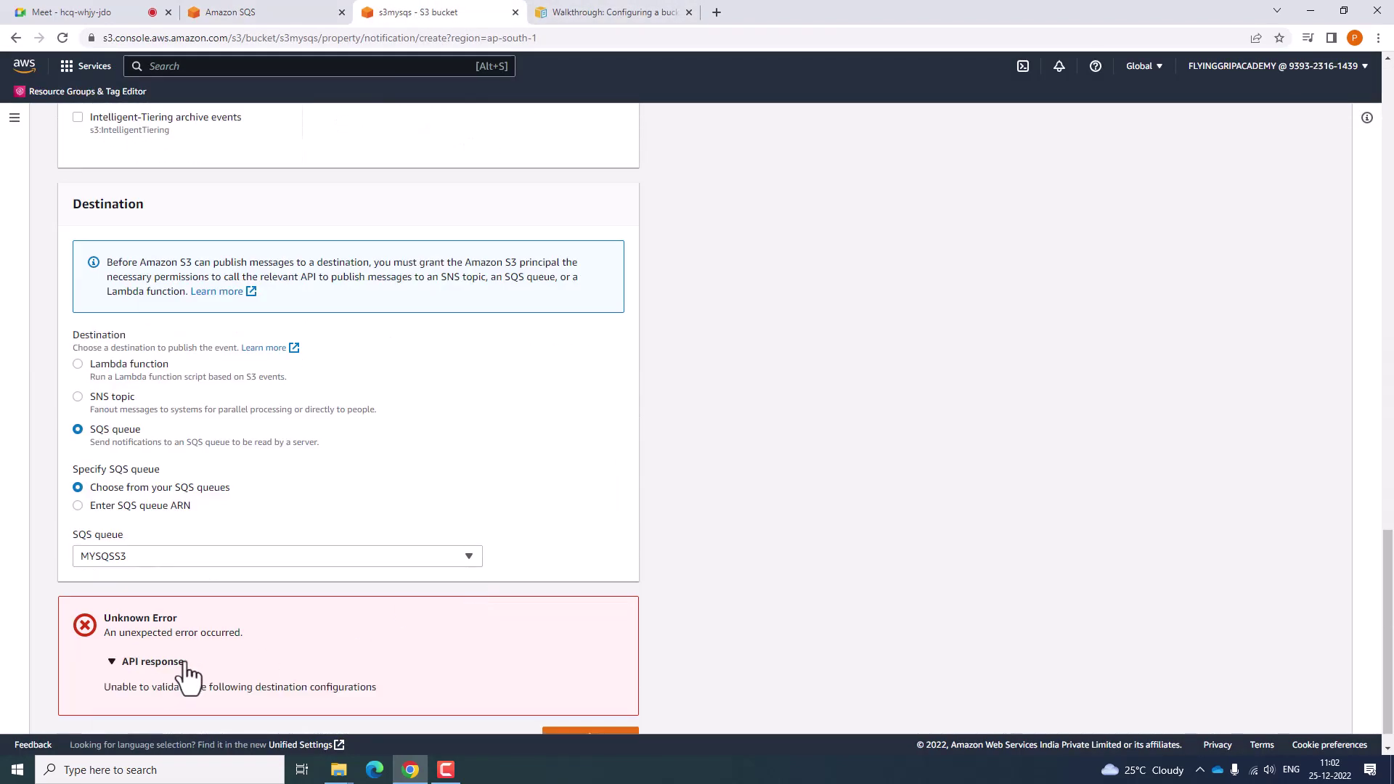
{"action": "scroll", "coordinate": [734, 436], "scroll_direction": "down", "scroll_amount": 1}
Go back to the s3mysqs bucket properties and start a new event notification.
{"action": "key", "text": "alt+Left"}
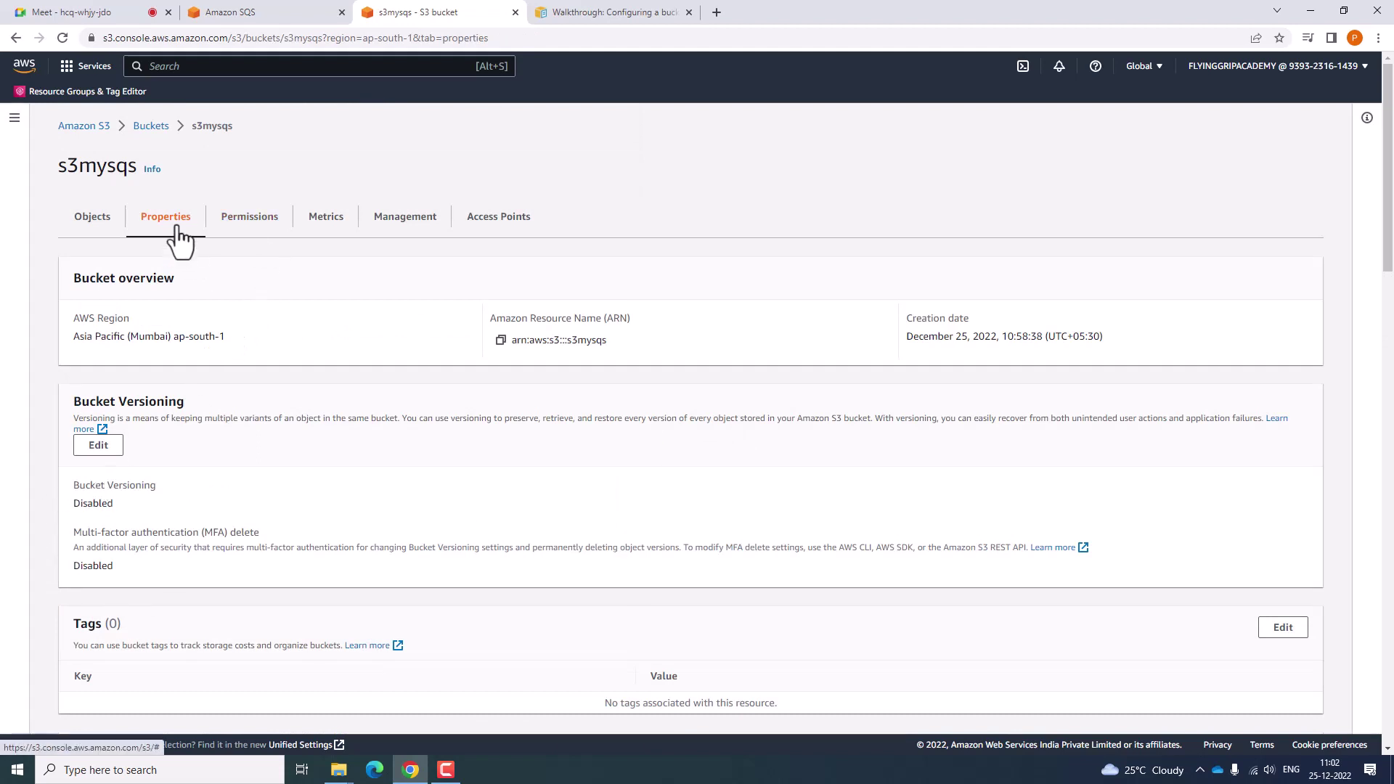
{"action": "scroll", "coordinate": [224, 411], "scroll_direction": "down", "scroll_amount": 10}
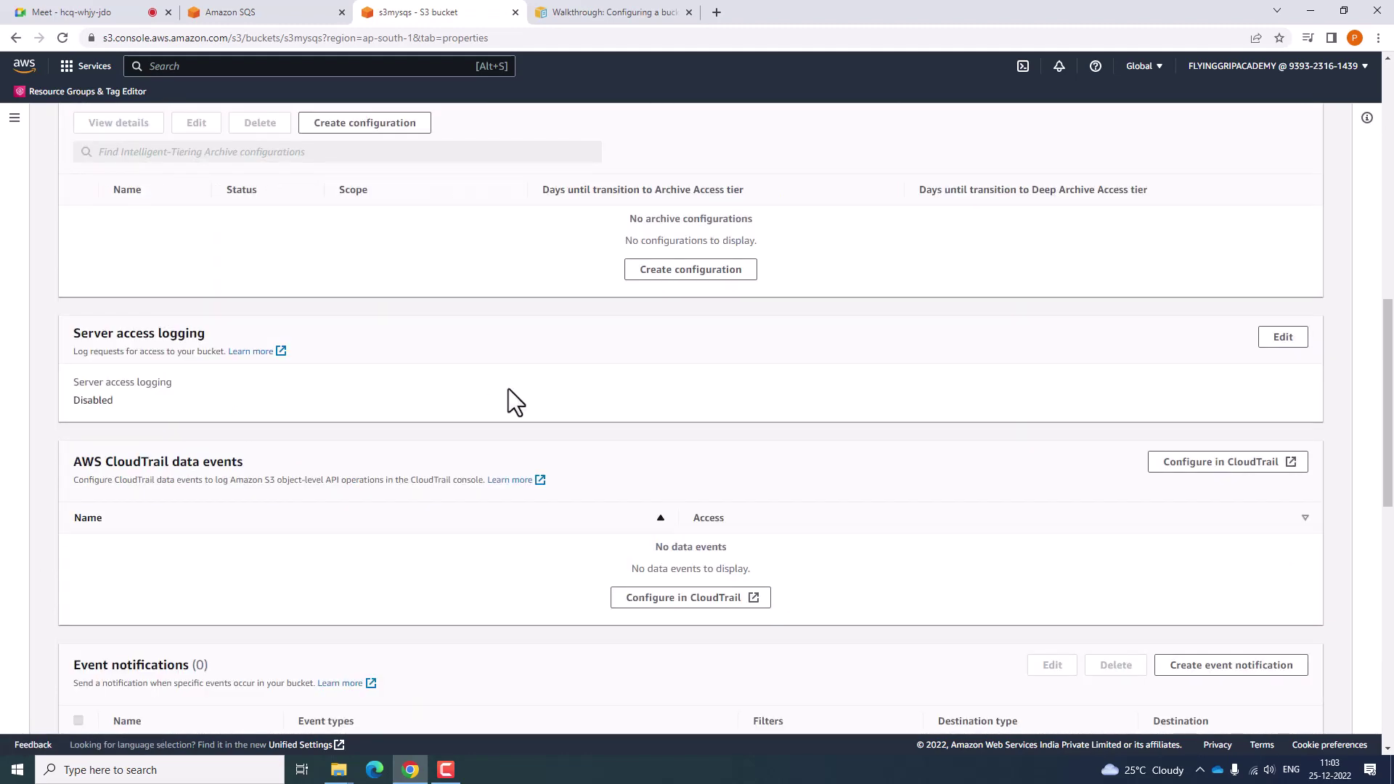
{"action": "scroll", "coordinate": [508, 389], "scroll_direction": "down", "scroll_amount": 10}
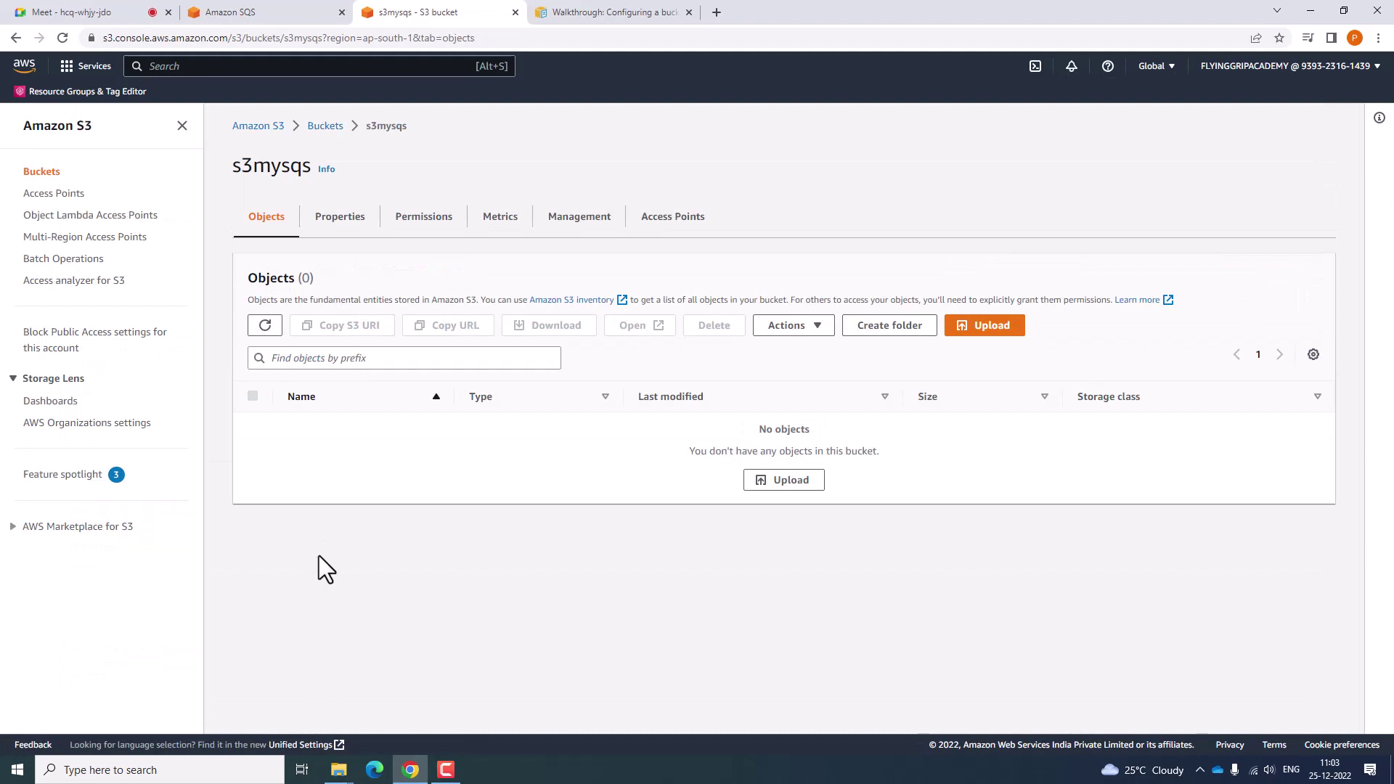
{"action": "left_click", "coordinate": [336, 218]}
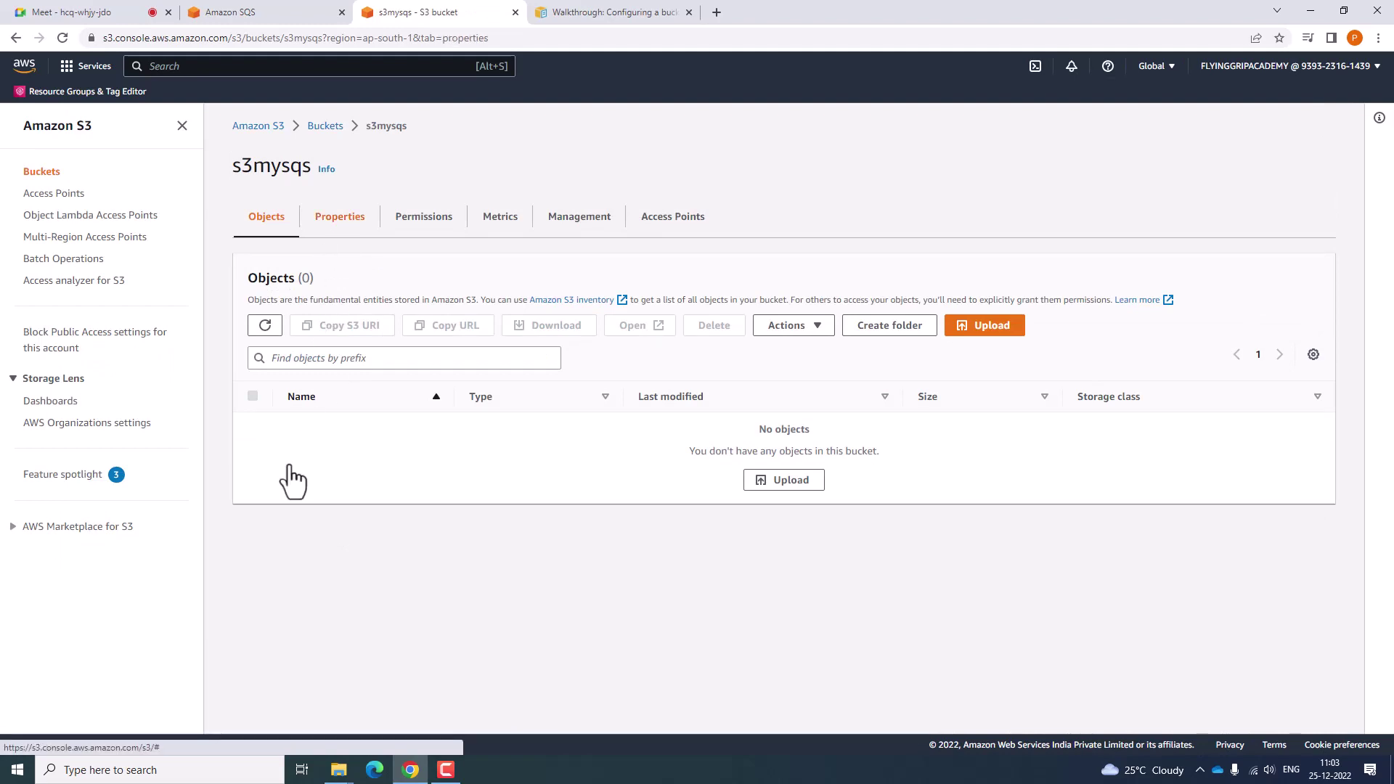
{"action": "scroll", "coordinate": [290, 468], "scroll_direction": "down", "scroll_amount": 15}
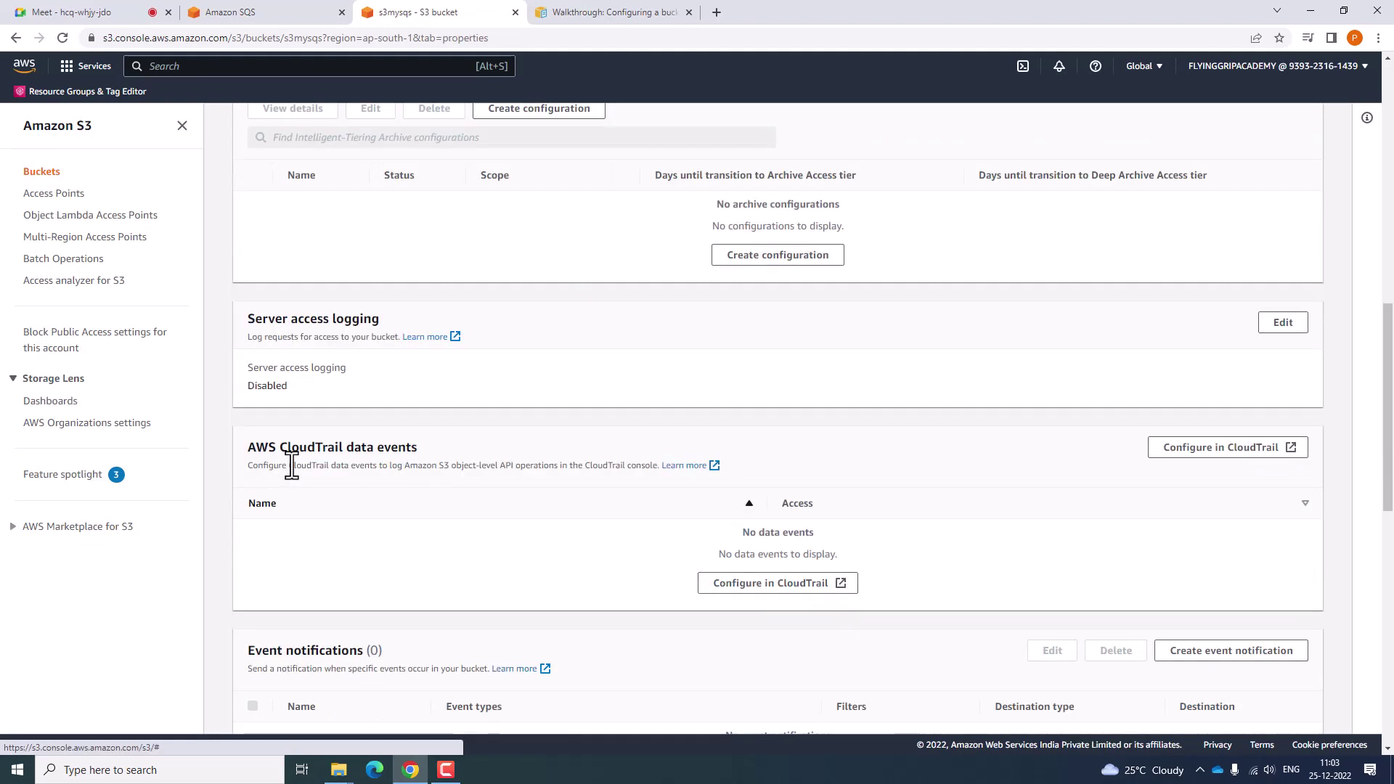
{"action": "scroll", "coordinate": [290, 468], "scroll_direction": "down", "scroll_amount": 2}
{"action": "left_click", "coordinate": [787, 501]}
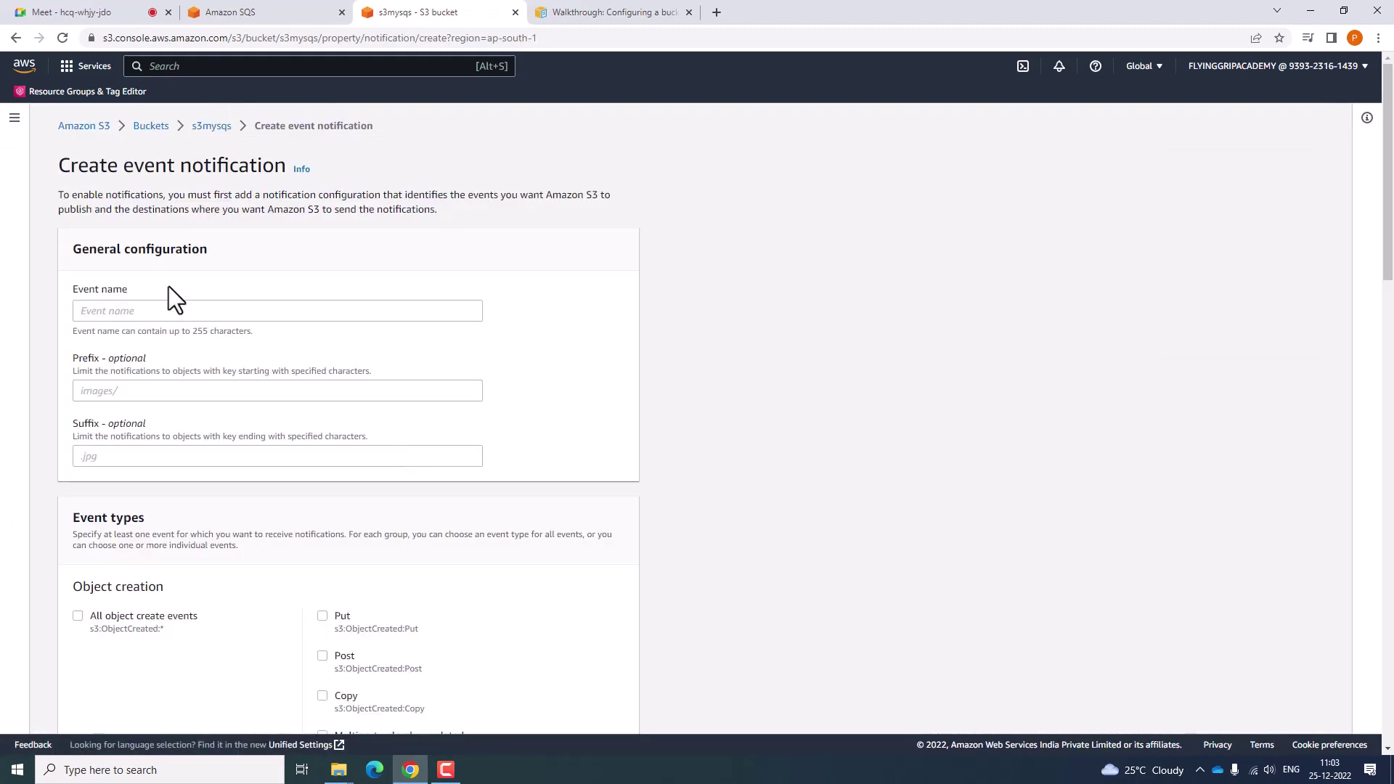
Name the event notification s3sqsevents and select all object create events as its event types.
{"action": "left_click", "coordinate": [175, 310]}
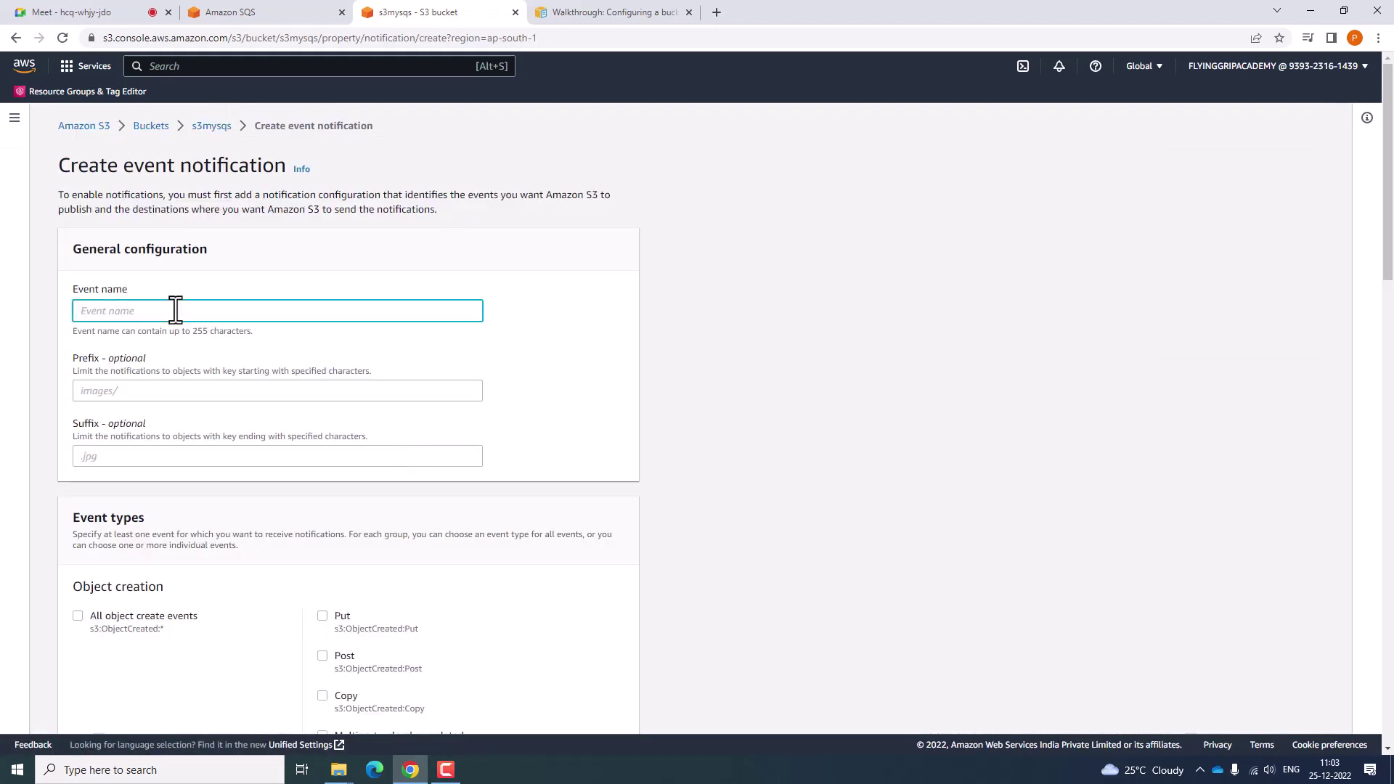
{"action": "type", "text": "s3sqseven"}
{"action": "scroll", "coordinate": [175, 310], "scroll_direction": "down", "scroll_amount": 11}
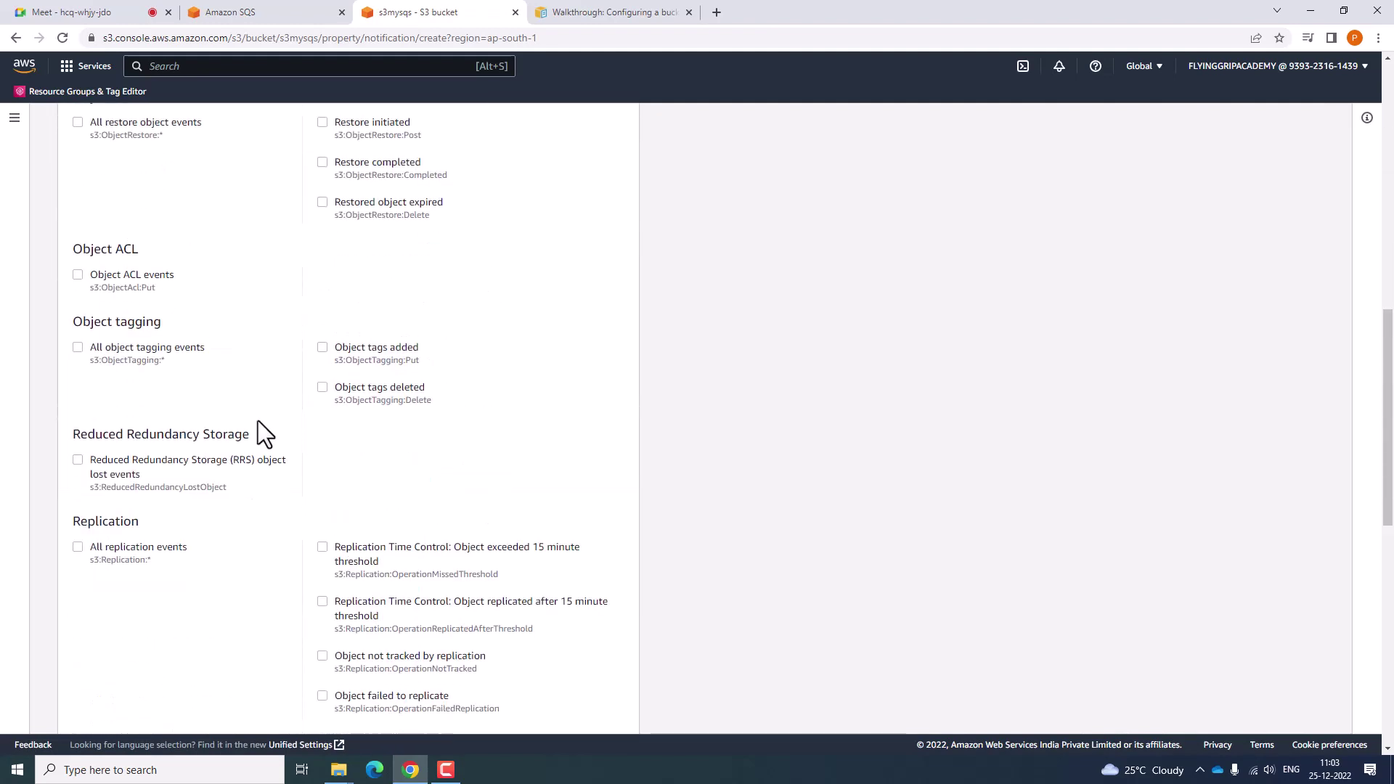
{"action": "scroll", "coordinate": [259, 420], "scroll_direction": "up", "scroll_amount": 3}
{"action": "scroll", "coordinate": [79, 240], "scroll_direction": "up", "scroll_amount": 4}
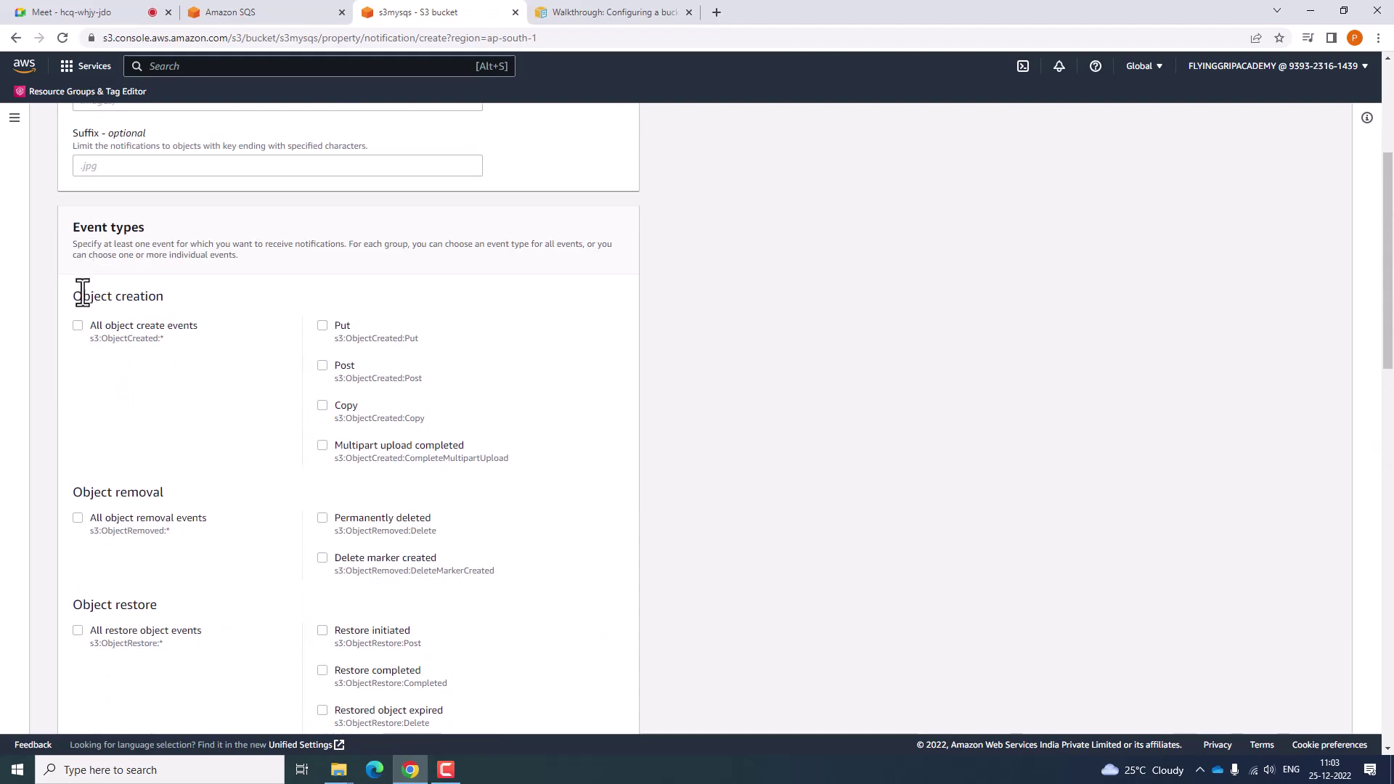
{"action": "left_click", "coordinate": [77, 326]}
Set the notification destination to the SQS queue MYSQSS3 and save the event notification.
{"action": "scroll", "coordinate": [465, 398], "scroll_direction": "down", "scroll_amount": 15}
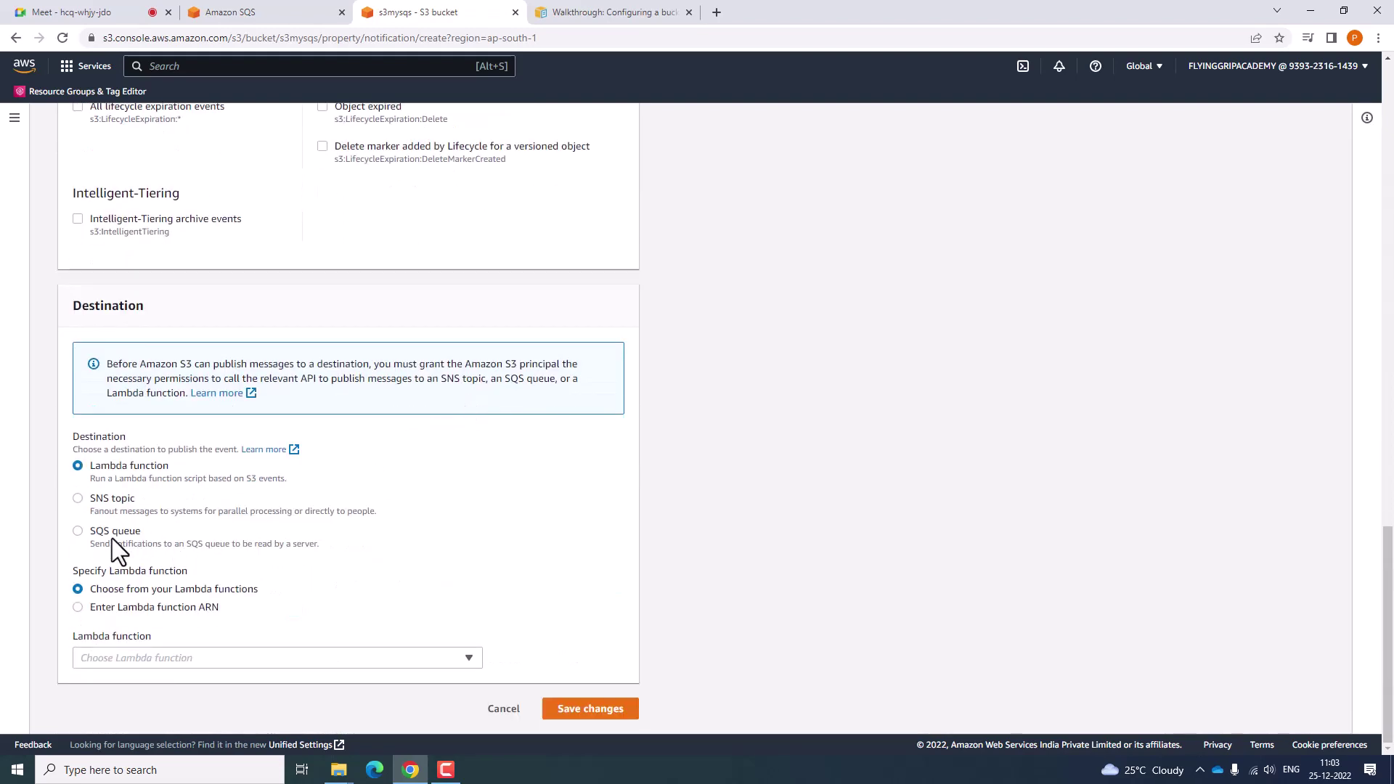
{"action": "left_click", "coordinate": [112, 536]}
{"action": "left_click", "coordinate": [255, 656]}
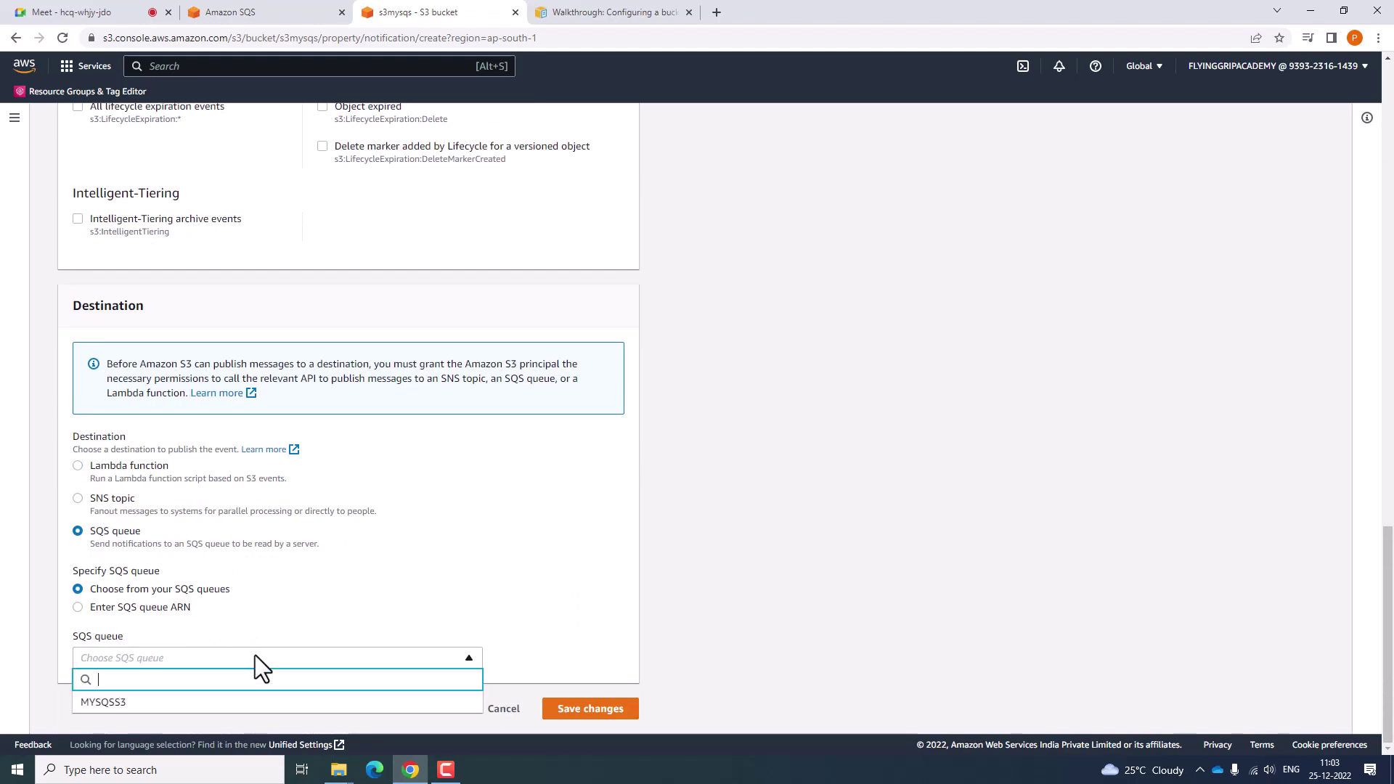
{"action": "left_click", "coordinate": [225, 702]}
{"action": "left_click", "coordinate": [598, 708]}
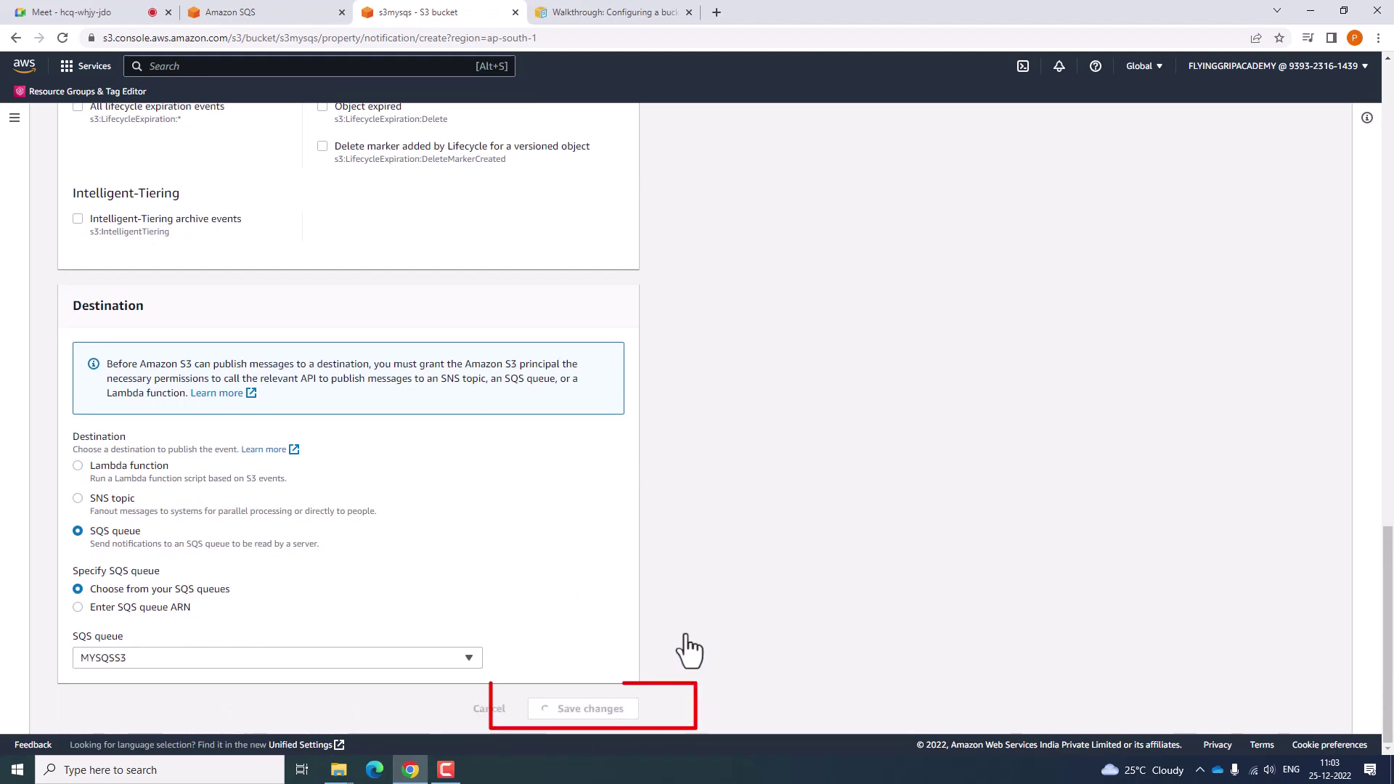
{"action": "scroll", "coordinate": [525, 559], "scroll_direction": "down", "scroll_amount": 15}
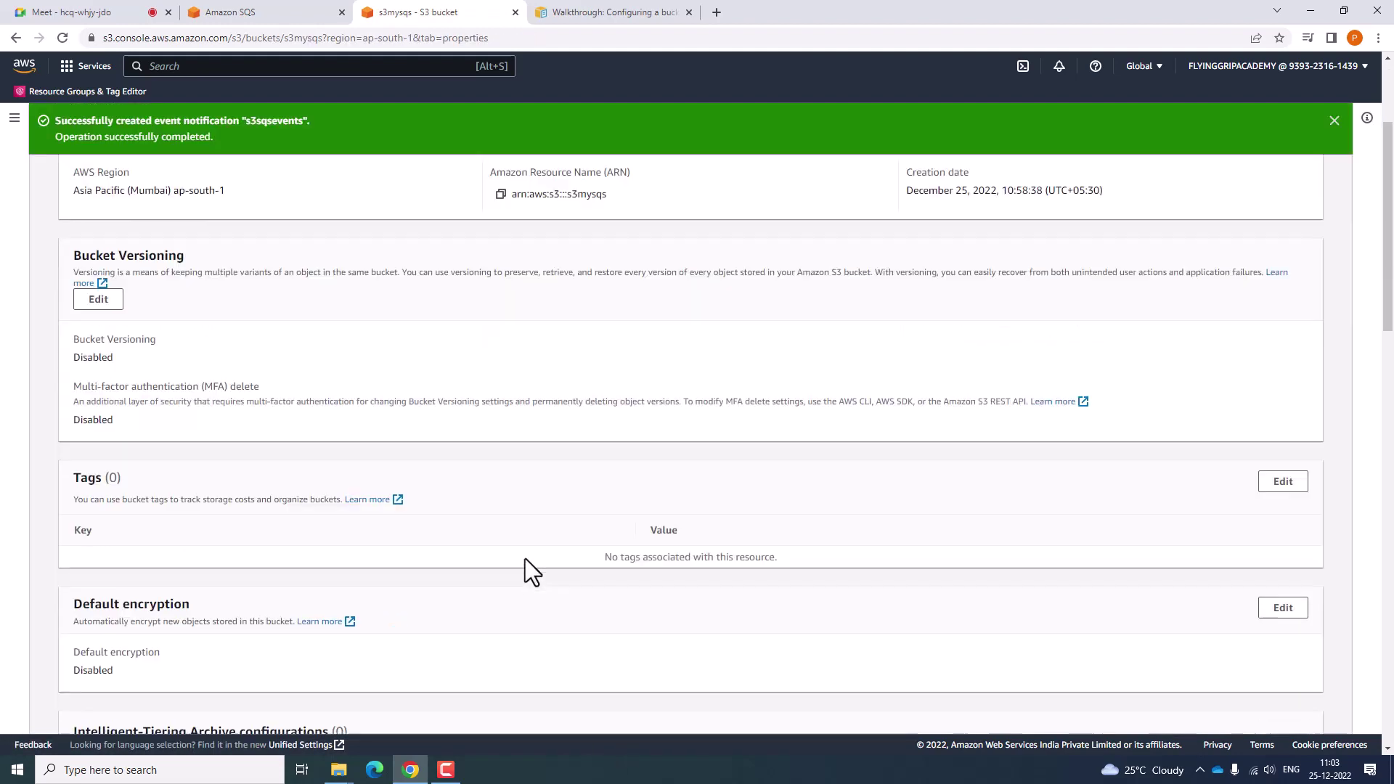
{"action": "scroll", "coordinate": [525, 559], "scroll_direction": "up", "scroll_amount": 2}
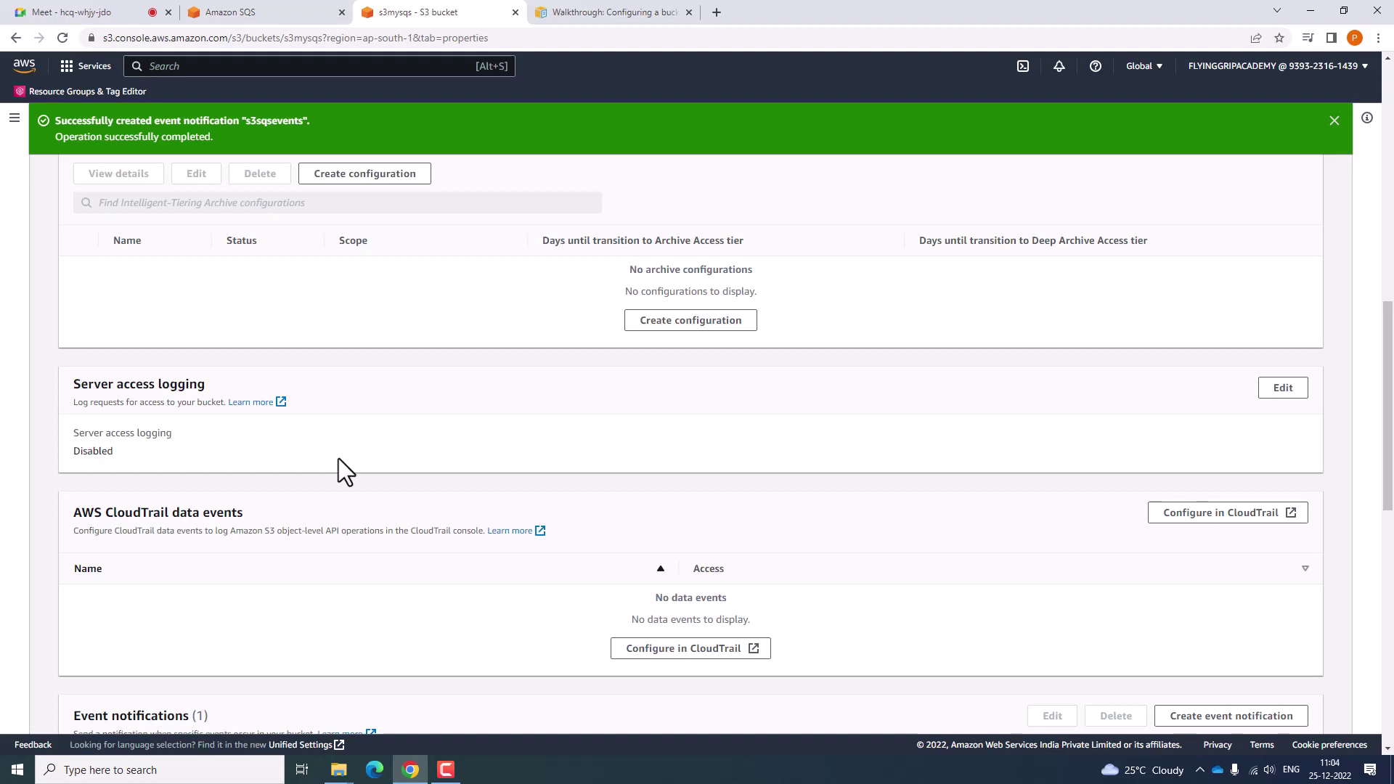
Switch to Amazon SQS, open the message sending and receiving page of the MYSQSS3 queue and poll for messages.
{"action": "left_click", "coordinate": [299, 14]}
{"action": "scroll", "coordinate": [171, 361], "scroll_direction": "up", "scroll_amount": 4}
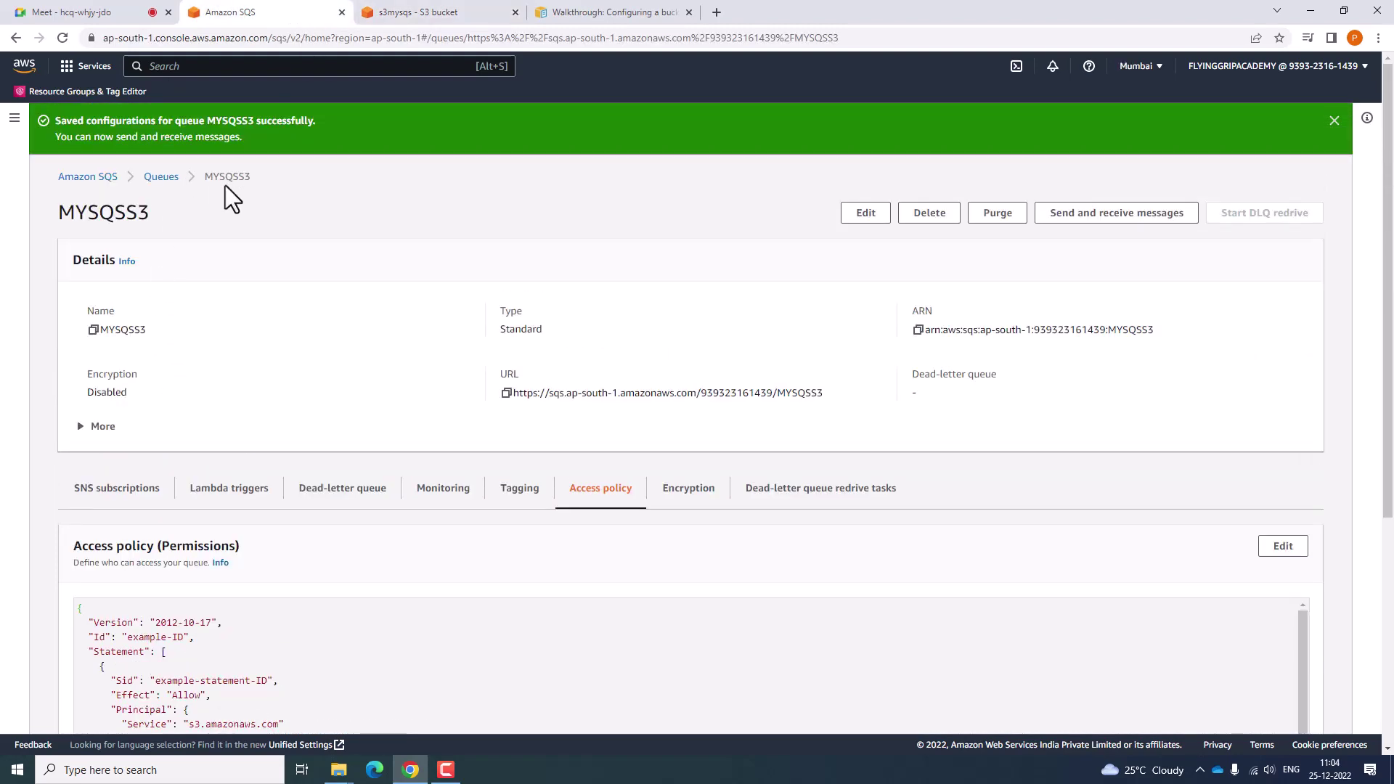
{"action": "left_click", "coordinate": [160, 177]}
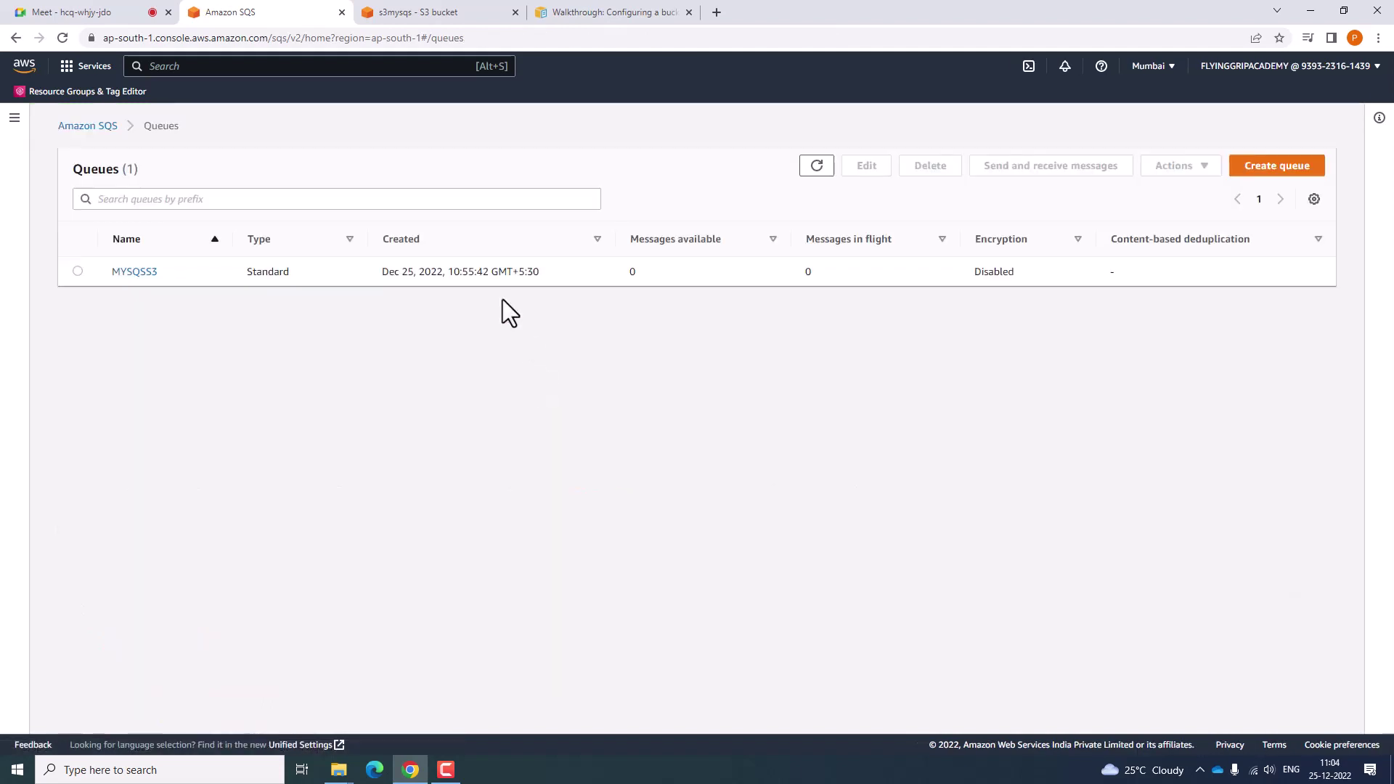
{"action": "left_click", "coordinate": [140, 273]}
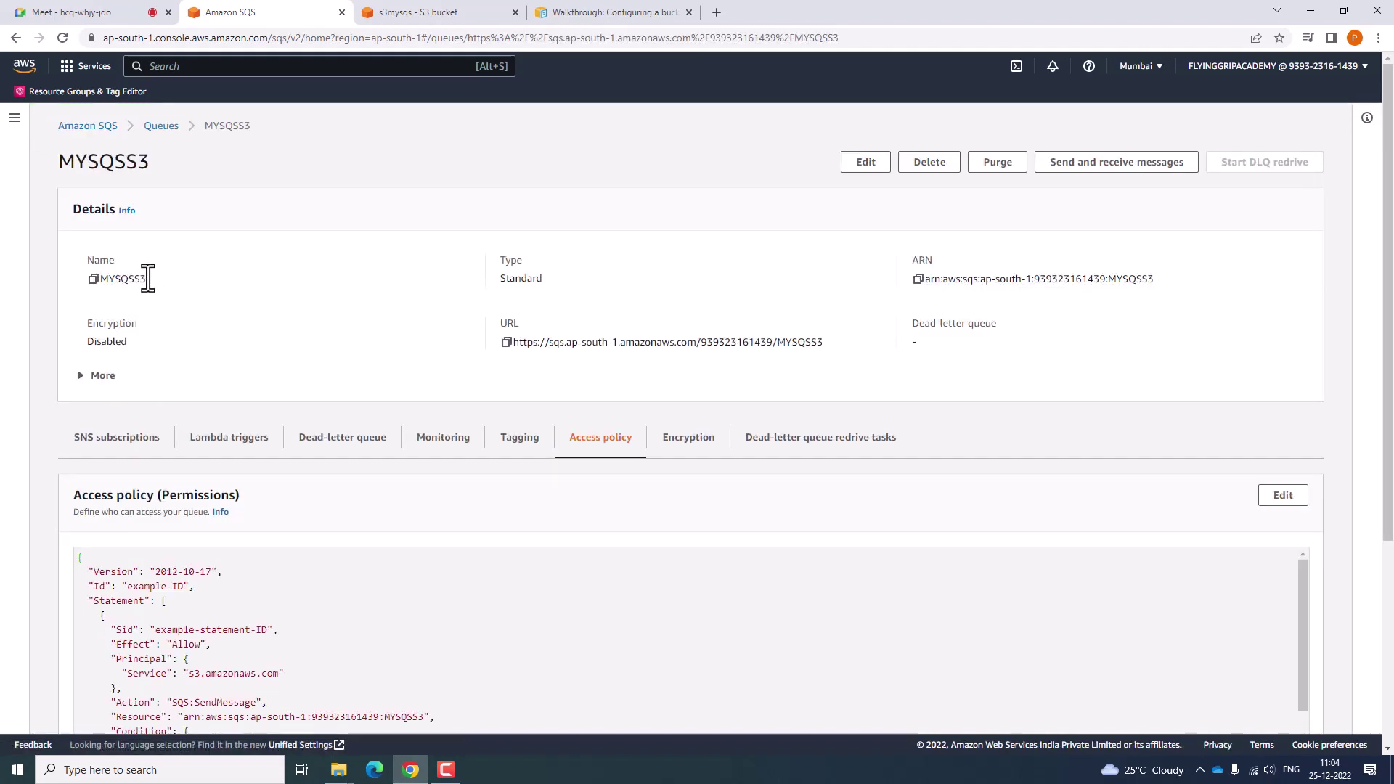
{"action": "scroll", "coordinate": [512, 607], "scroll_direction": "down", "scroll_amount": 2}
{"action": "left_click", "coordinate": [1125, 165]}
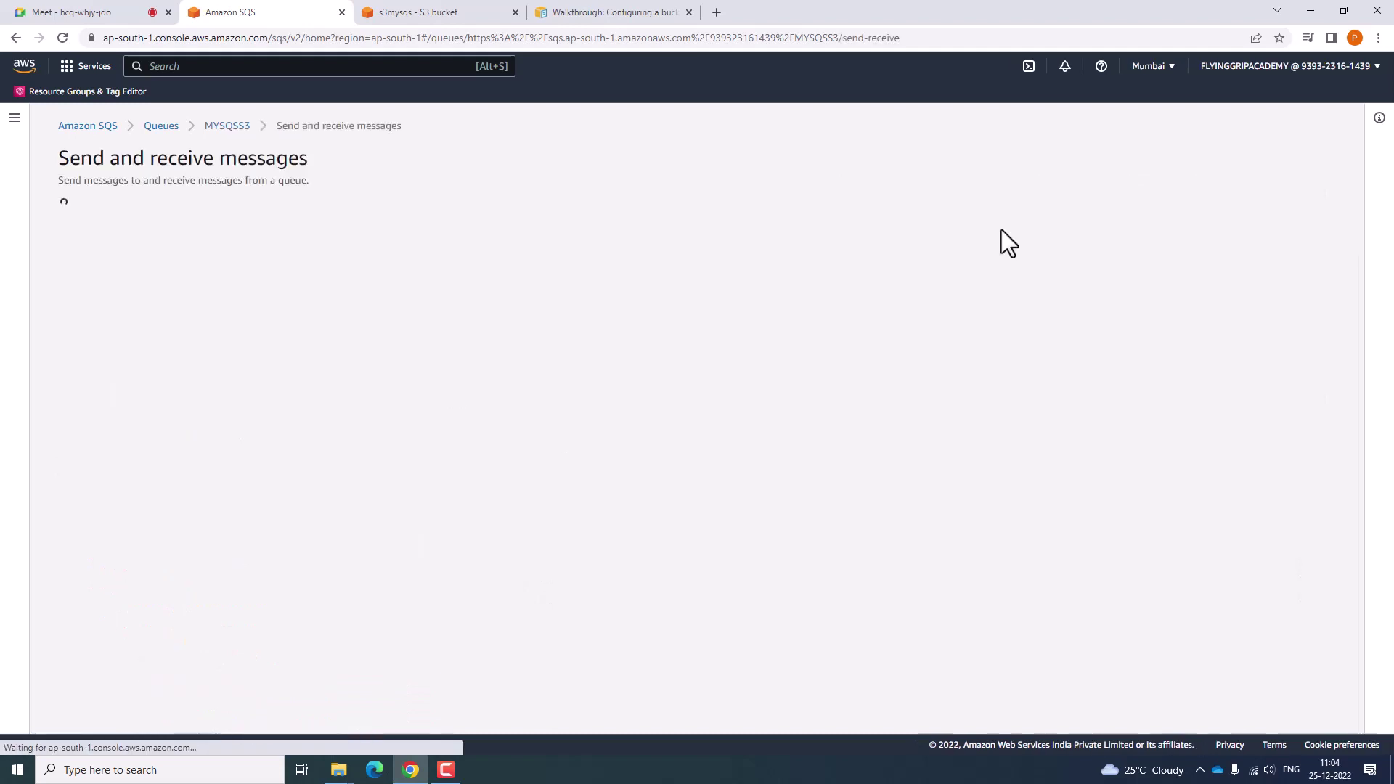
{"action": "scroll", "coordinate": [613, 570], "scroll_direction": "down", "scroll_amount": 1}
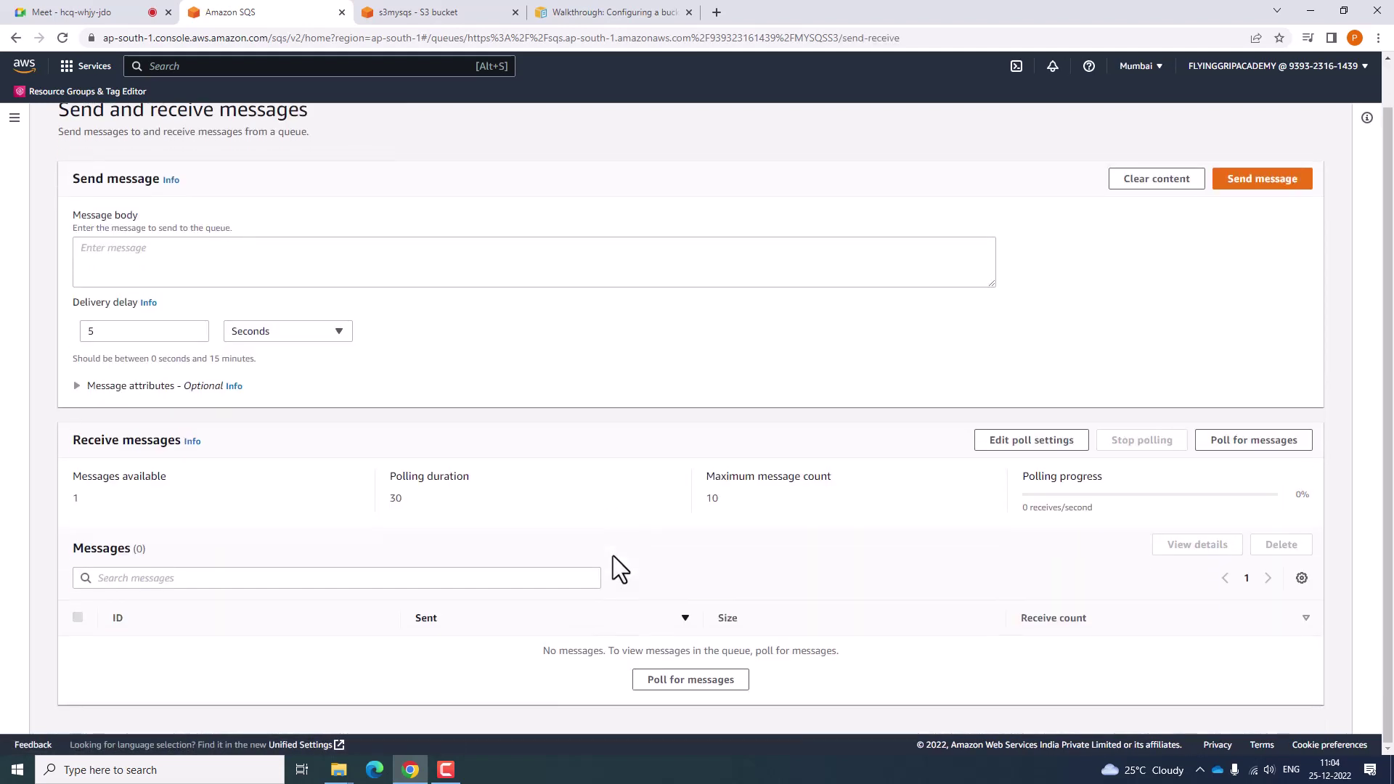
{"action": "left_click", "coordinate": [695, 681]}
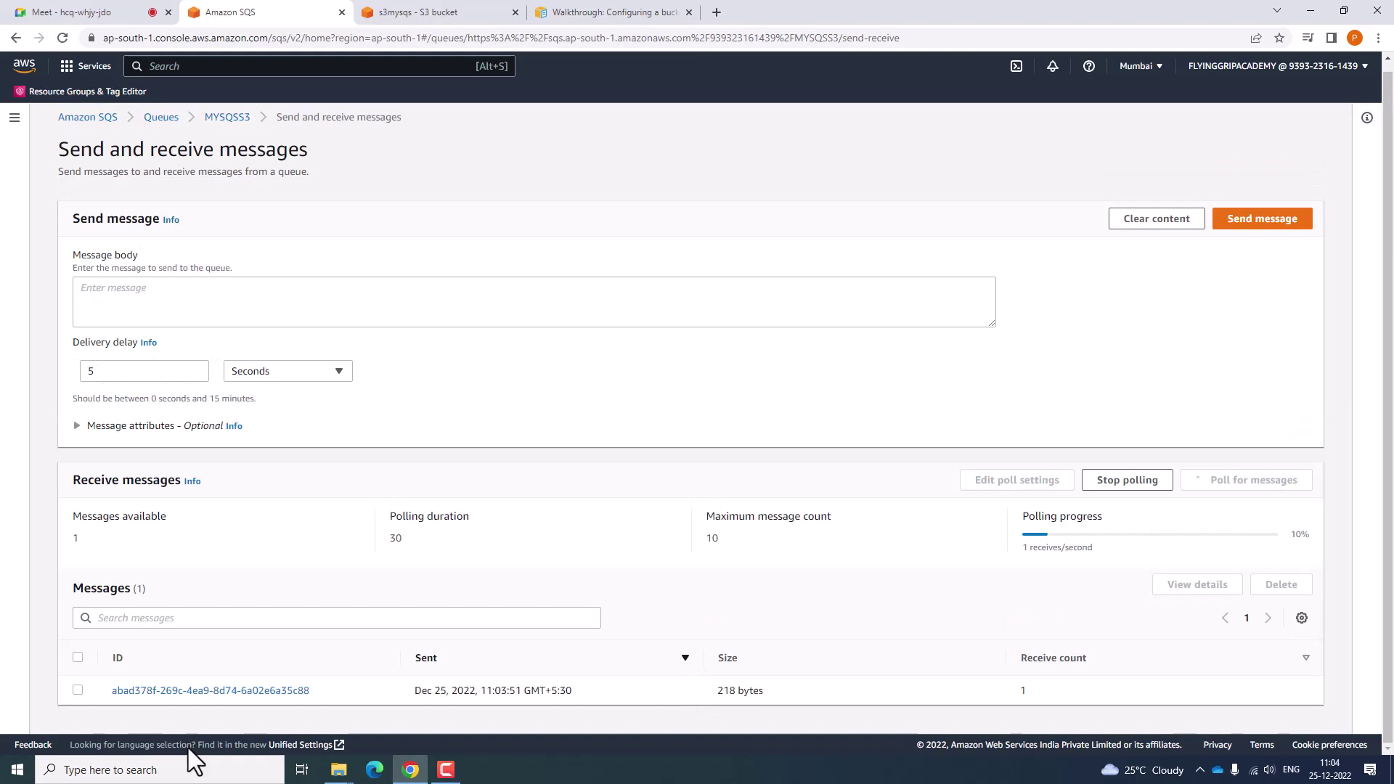
Examine the body of the received S3 test event message and close its details.
{"action": "left_click", "coordinate": [217, 691]}
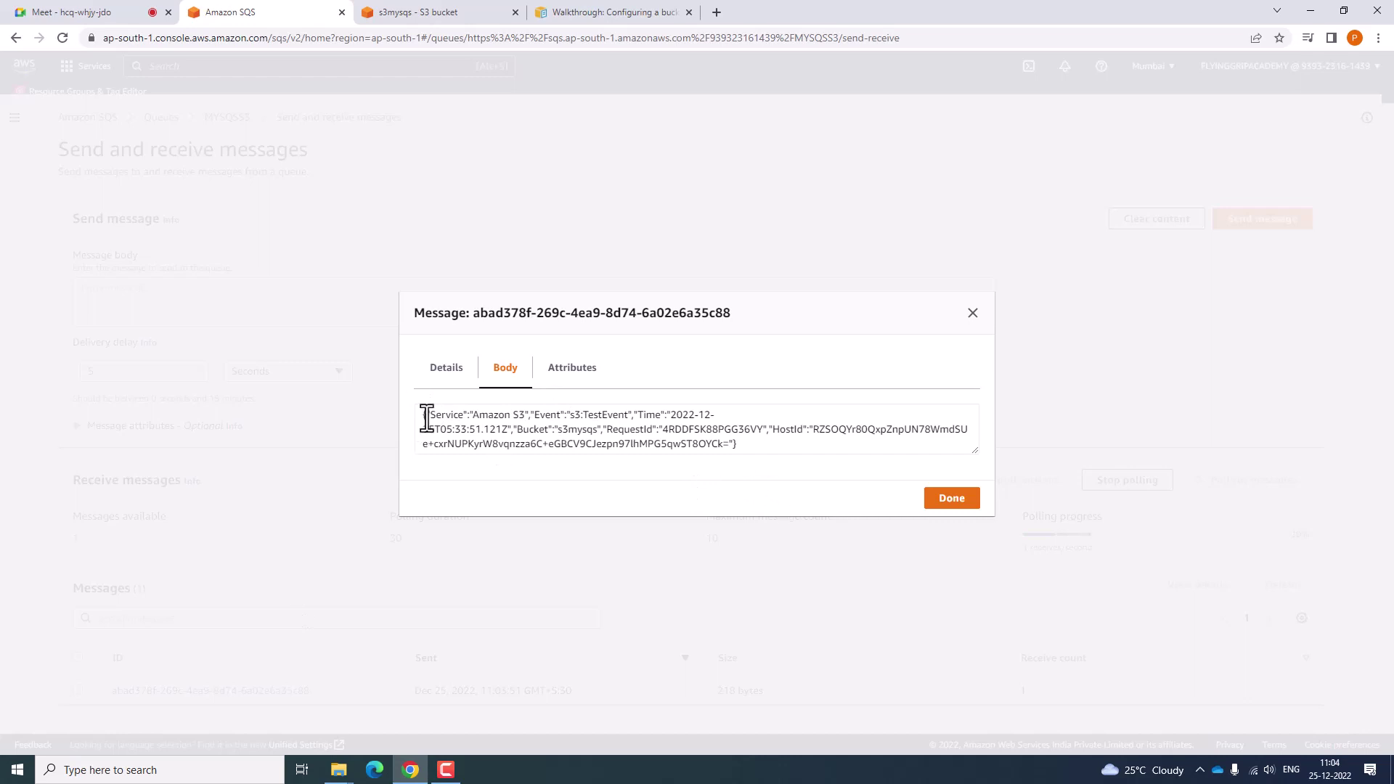
{"action": "left_click_drag", "start_coordinate": [511, 415], "coordinate": [803, 446]}
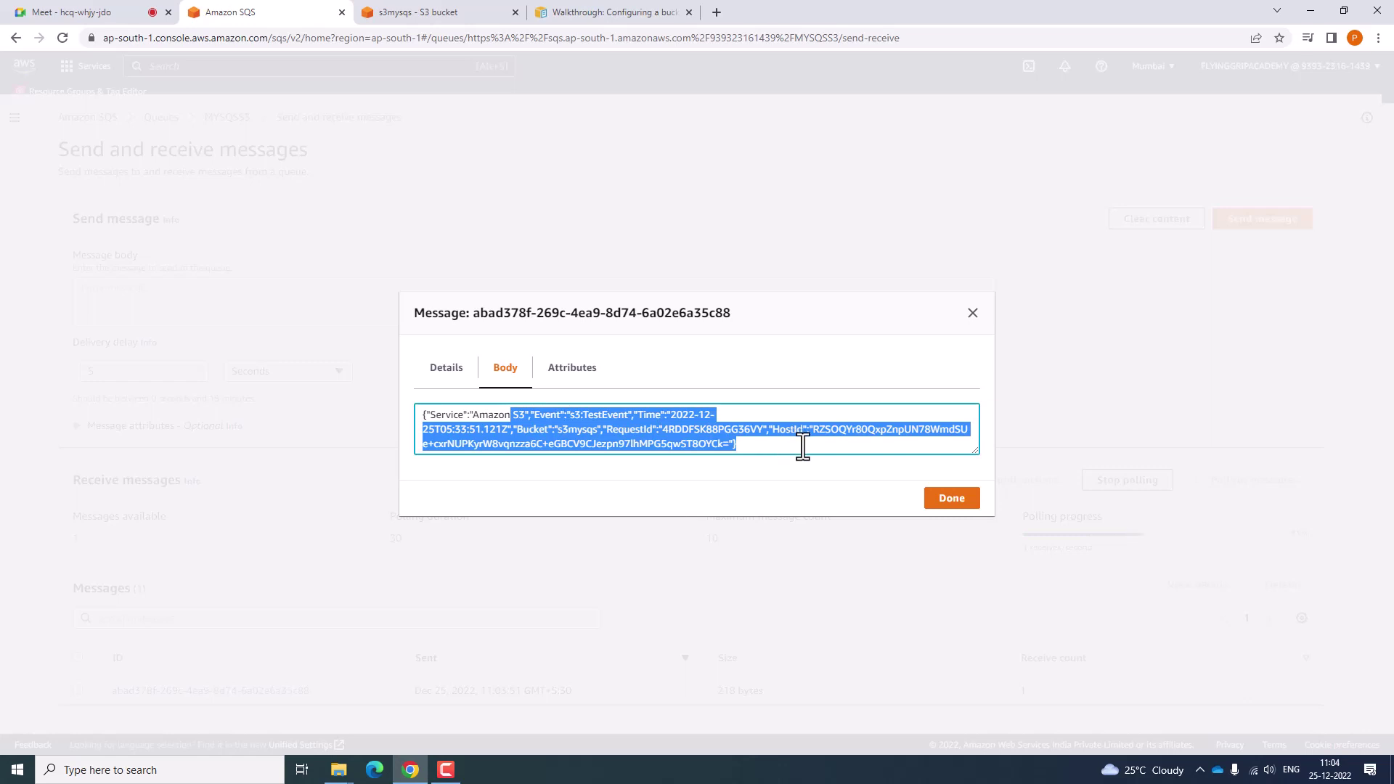
{"action": "left_click_drag", "start_coordinate": [424, 415], "coordinate": [836, 450]}
{"action": "left_click", "coordinate": [935, 501]}
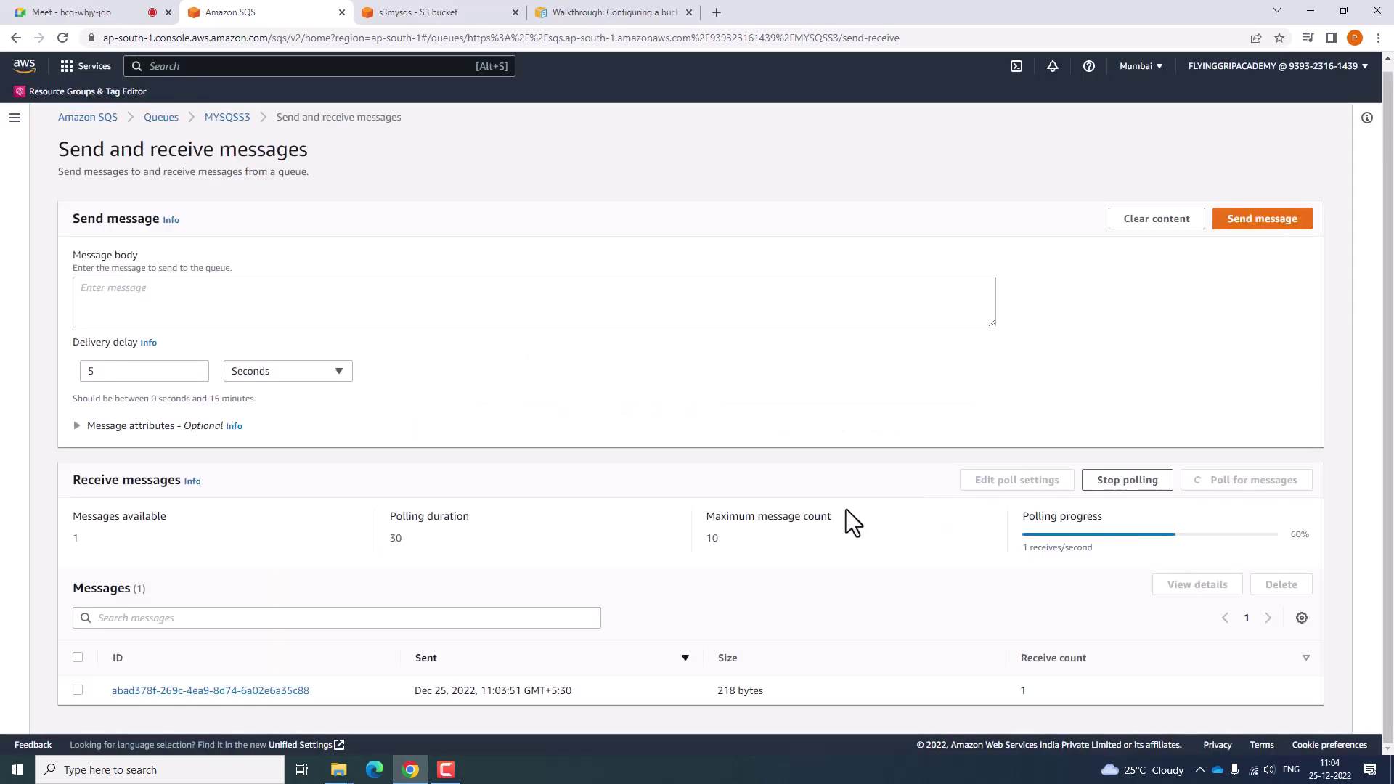
Return to Amazon S3 and open the object list of the s3mysqs bucket.
{"action": "left_click", "coordinate": [409, 13]}
{"action": "scroll", "coordinate": [300, 439], "scroll_direction": "up", "scroll_amount": 15}
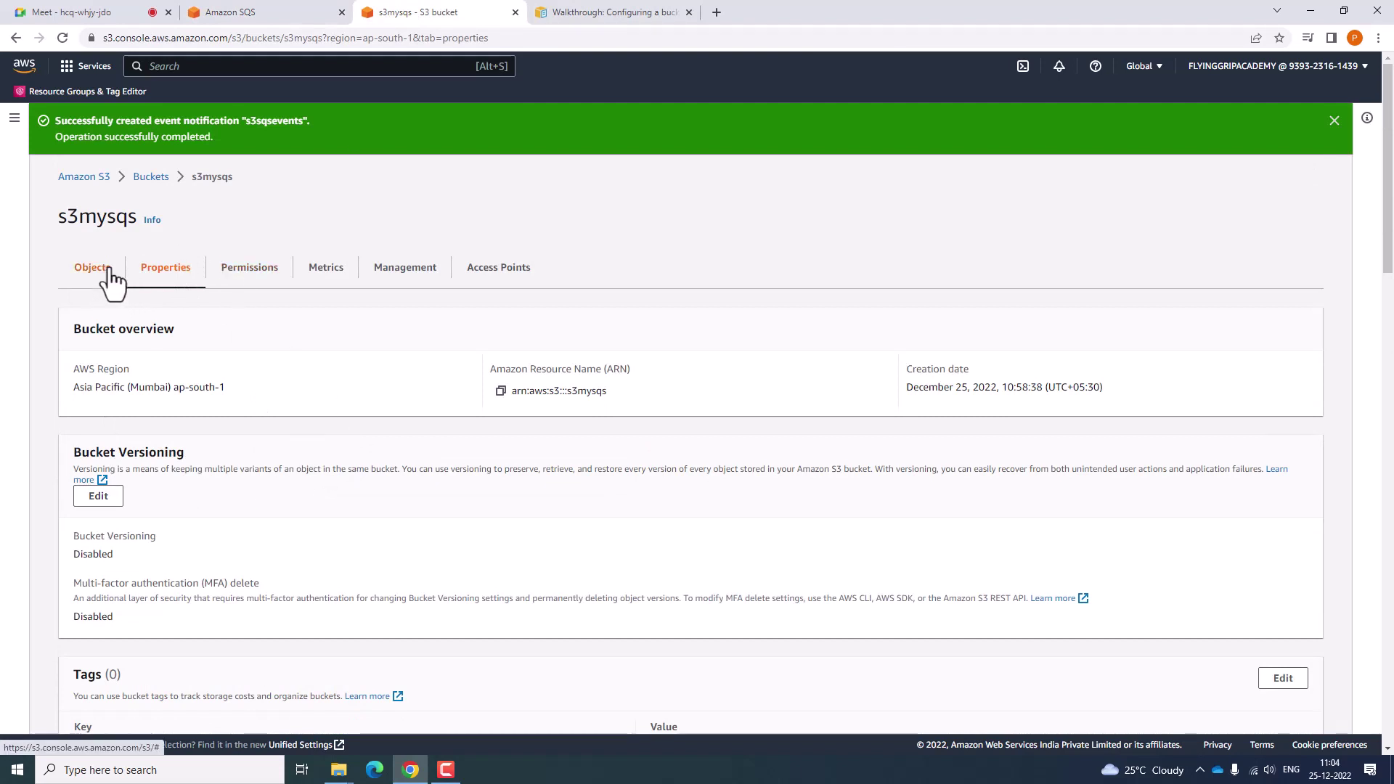
{"action": "left_click", "coordinate": [161, 181]}
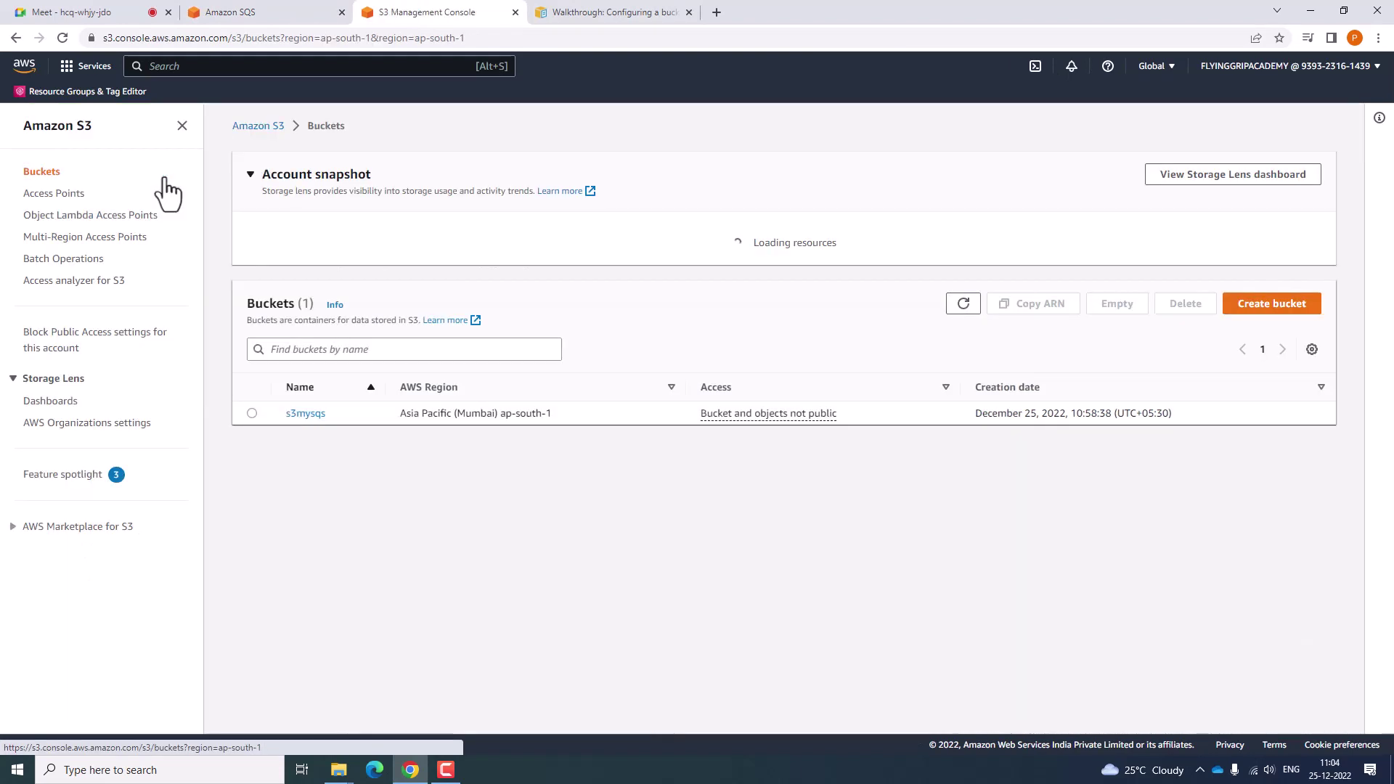
{"action": "left_click", "coordinate": [312, 415]}
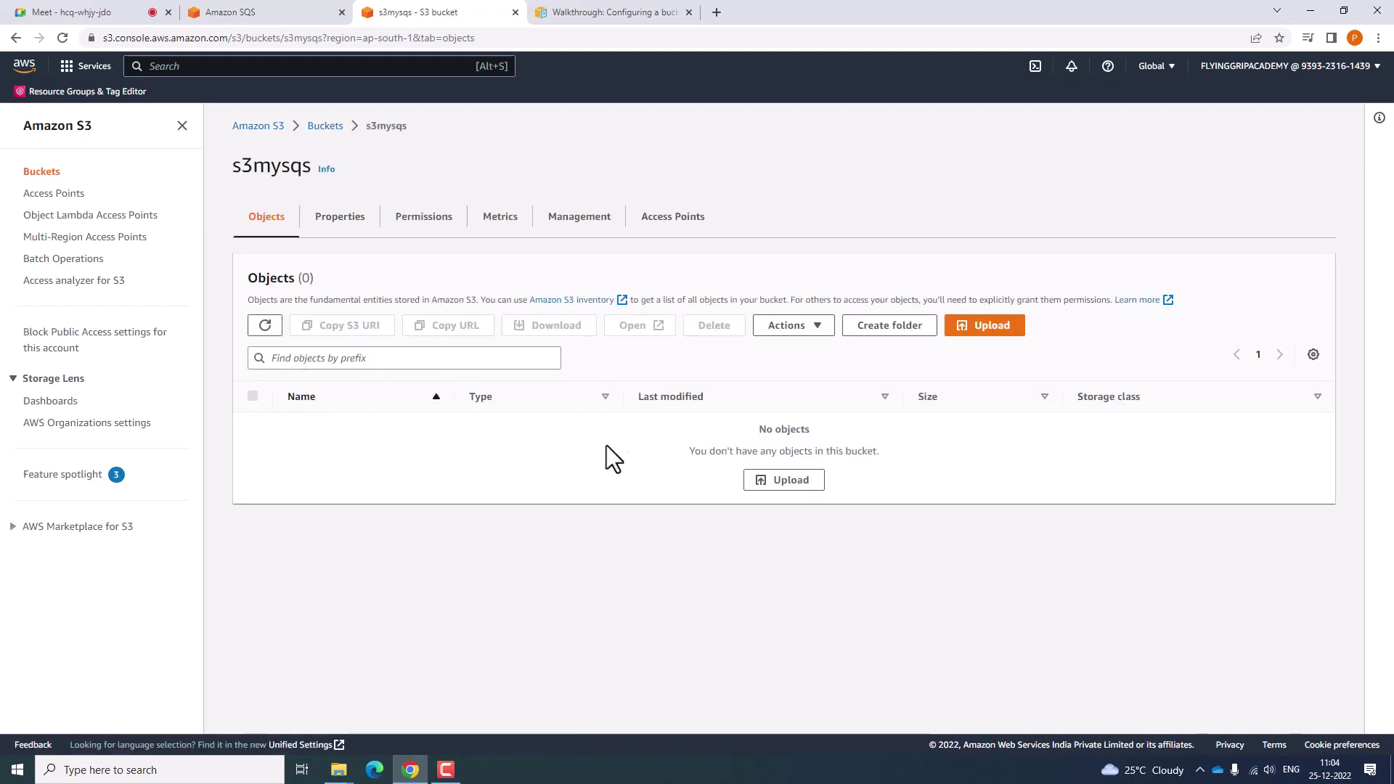
Upload the SDLC image from the Pictures folder to the s3mysqs bucket.
{"action": "left_click", "coordinate": [1013, 328]}
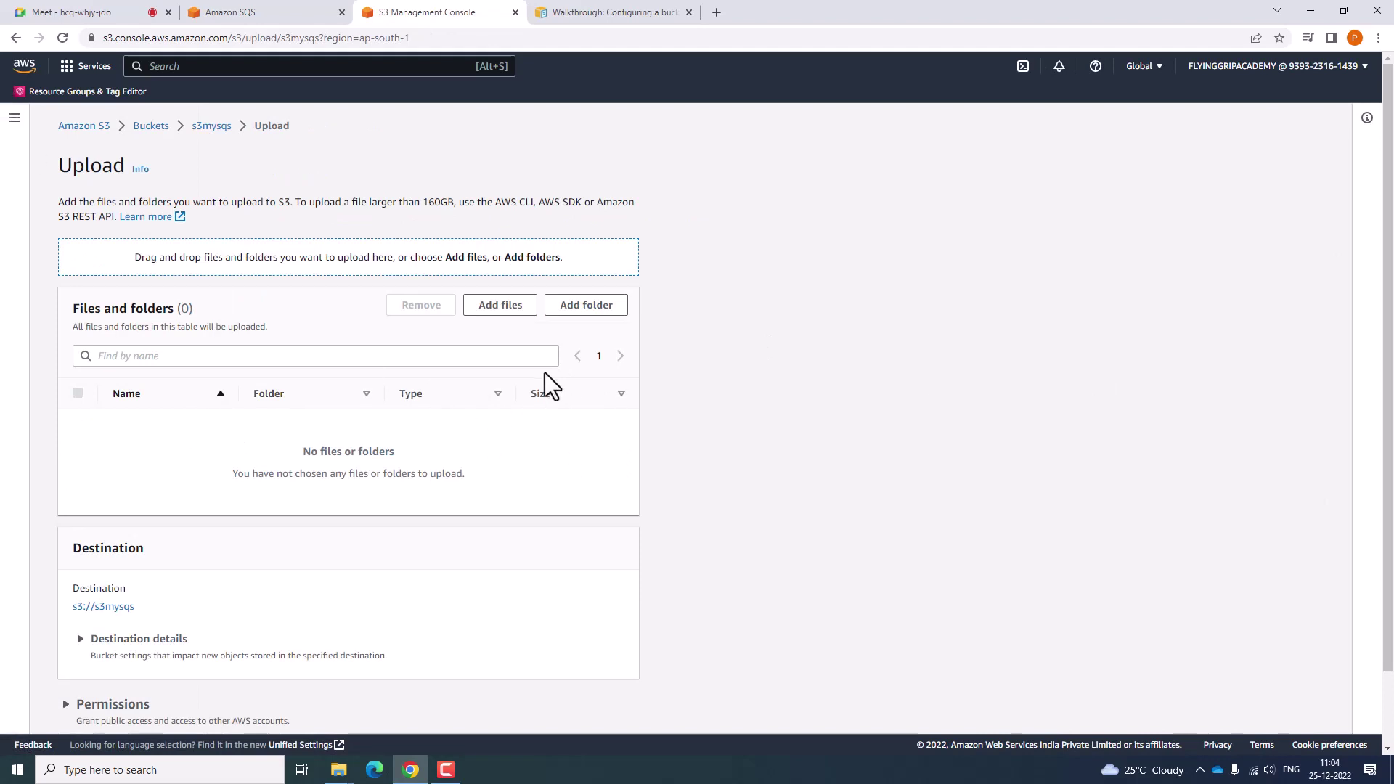
{"action": "left_click", "coordinate": [501, 305]}
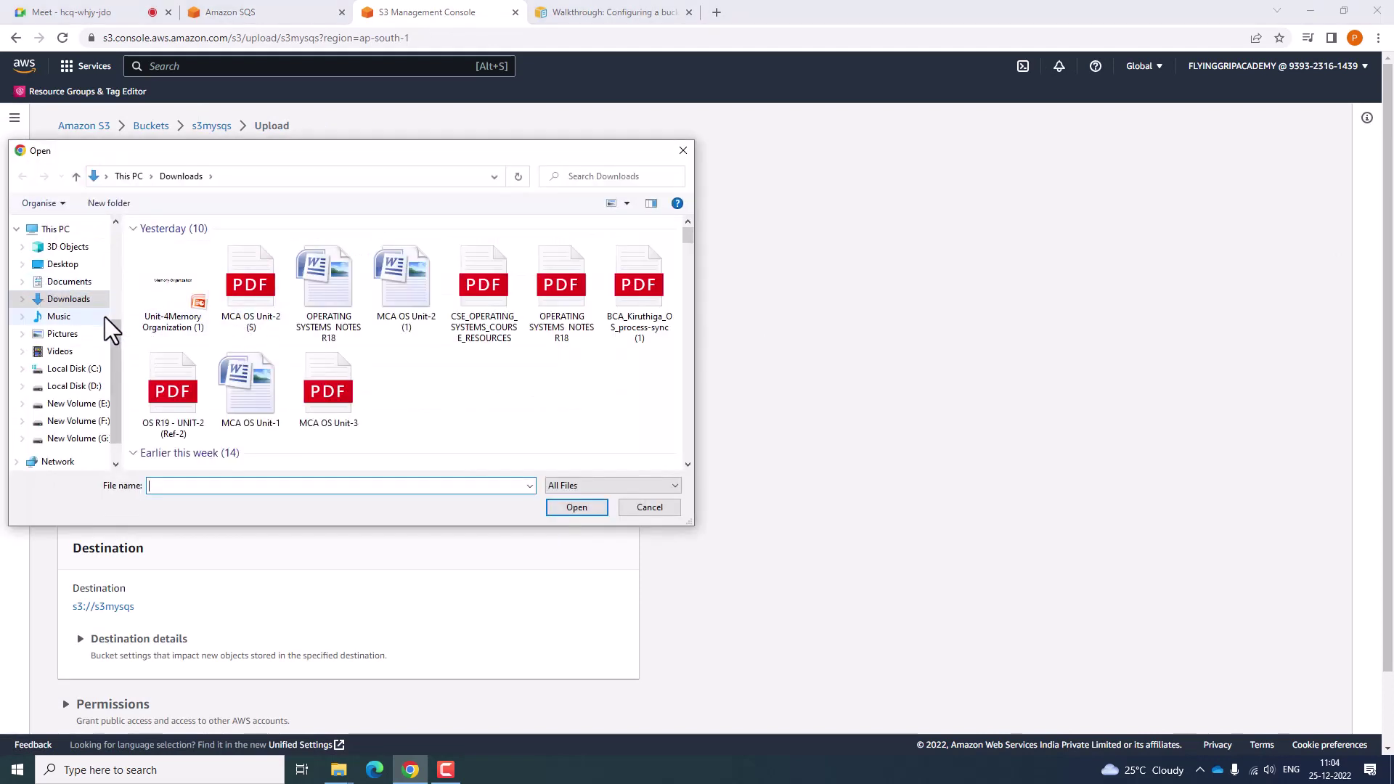
{"action": "left_click", "coordinate": [63, 334]}
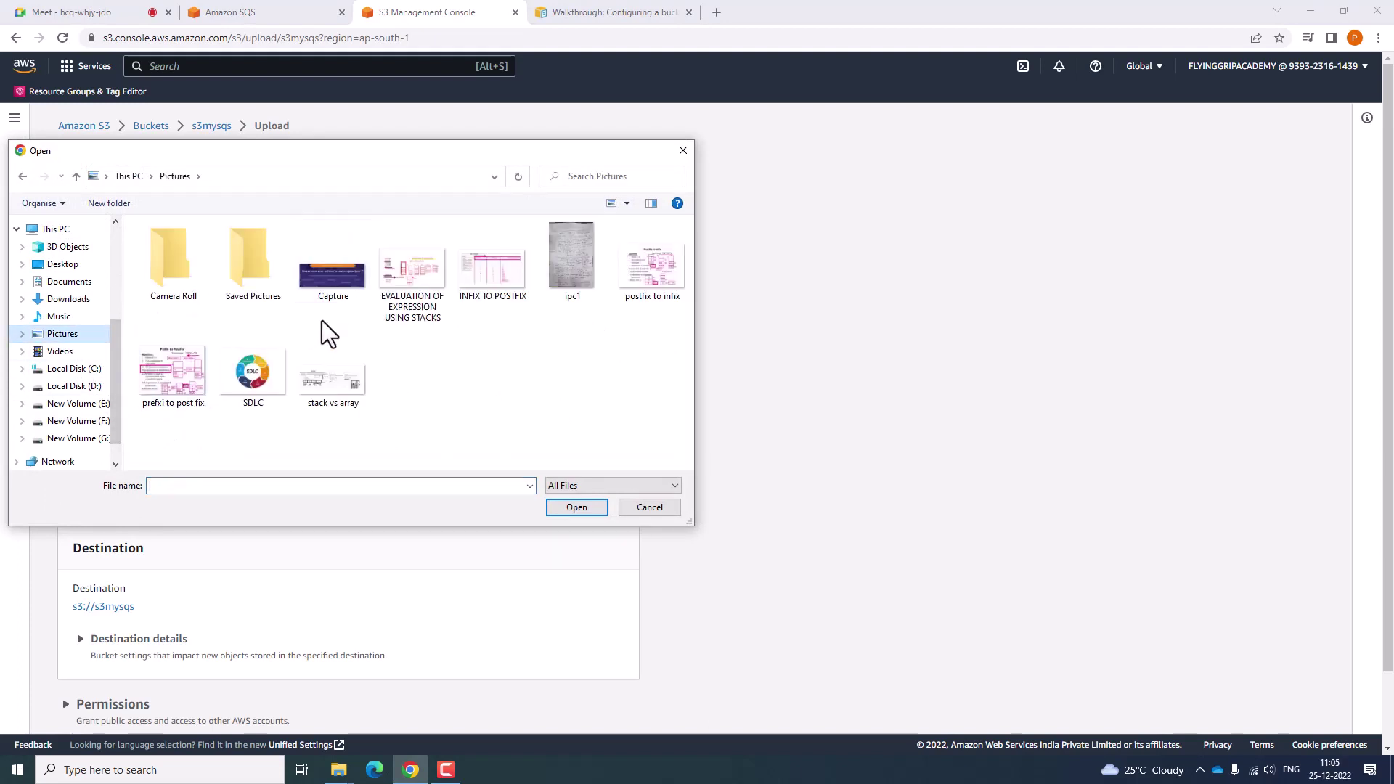
{"action": "left_click", "coordinate": [252, 372]}
{"action": "left_click", "coordinate": [576, 508]}
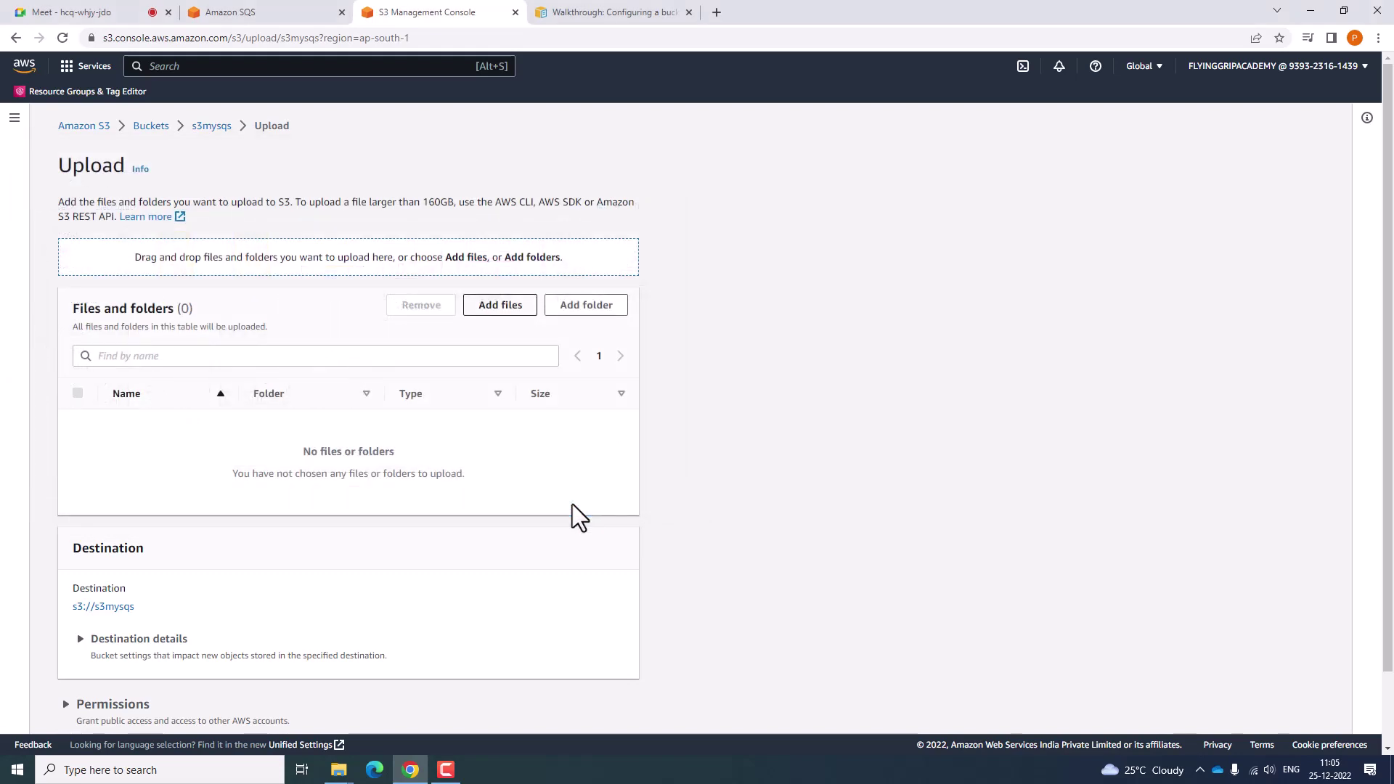
{"action": "left_click", "coordinate": [606, 708]}
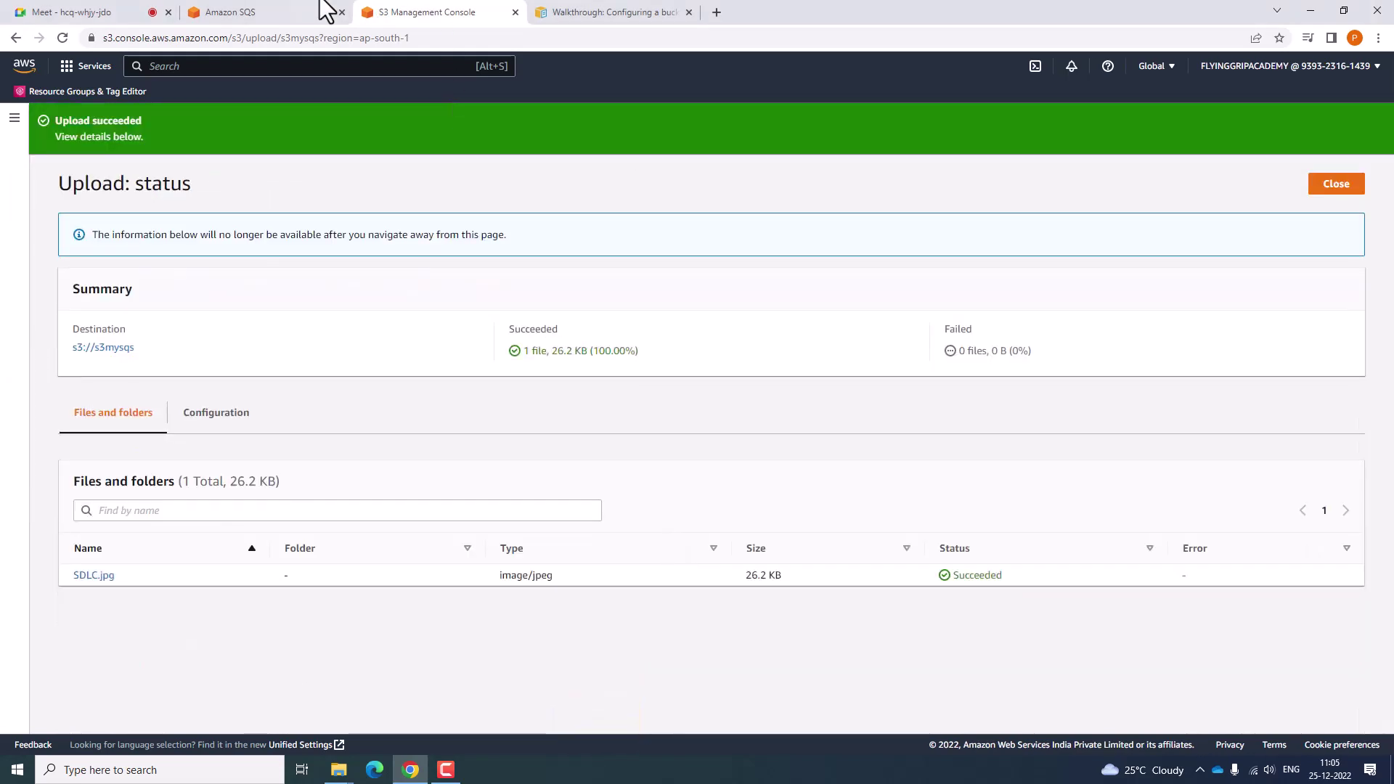
Switch back to the MYSQSS3 queue in Amazon SQS and poll again for new messages.
{"action": "left_click", "coordinate": [274, 13]}
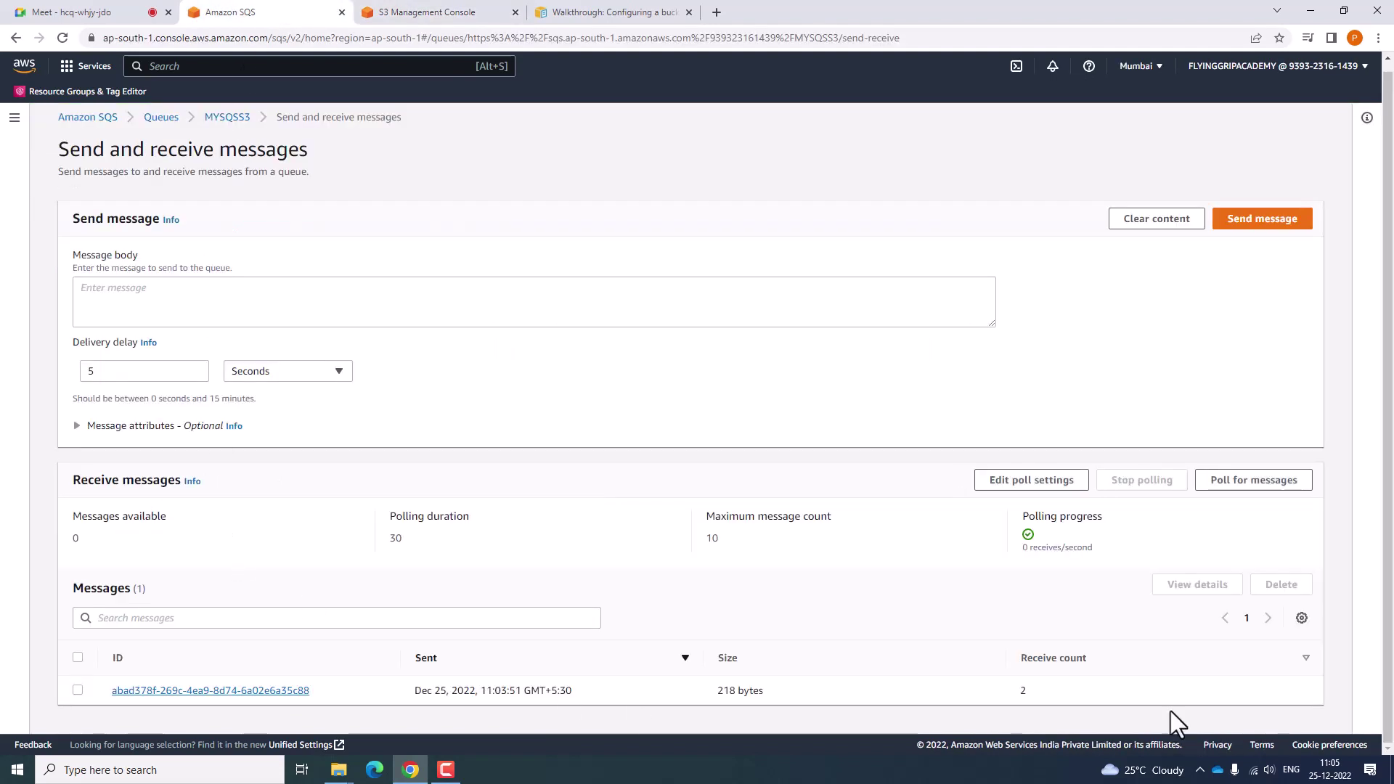
{"action": "left_click", "coordinate": [1256, 482]}
{"action": "scroll", "coordinate": [756, 649], "scroll_direction": "down", "scroll_amount": 1}
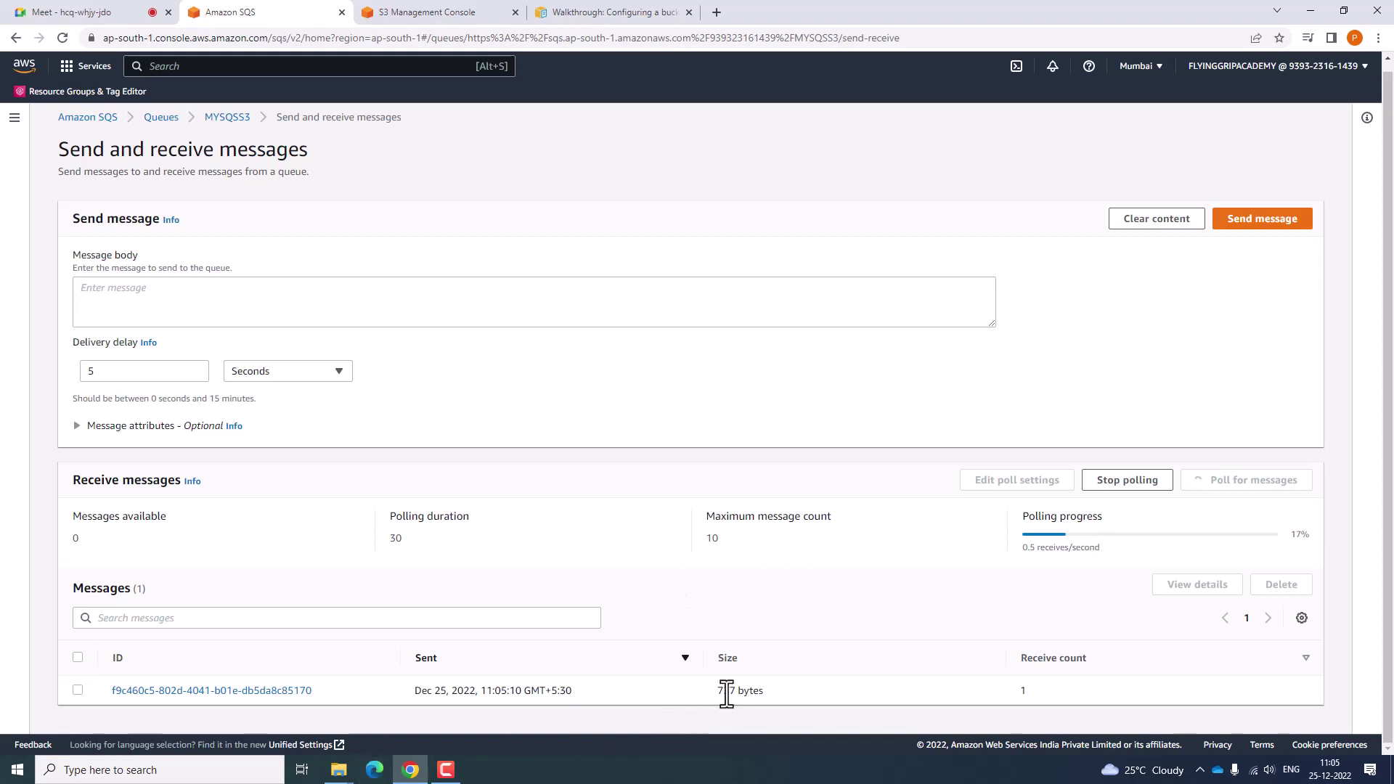
Examine the new message's body for the uploaded object's key and size, and close the message details.
{"action": "left_click", "coordinate": [223, 690]}
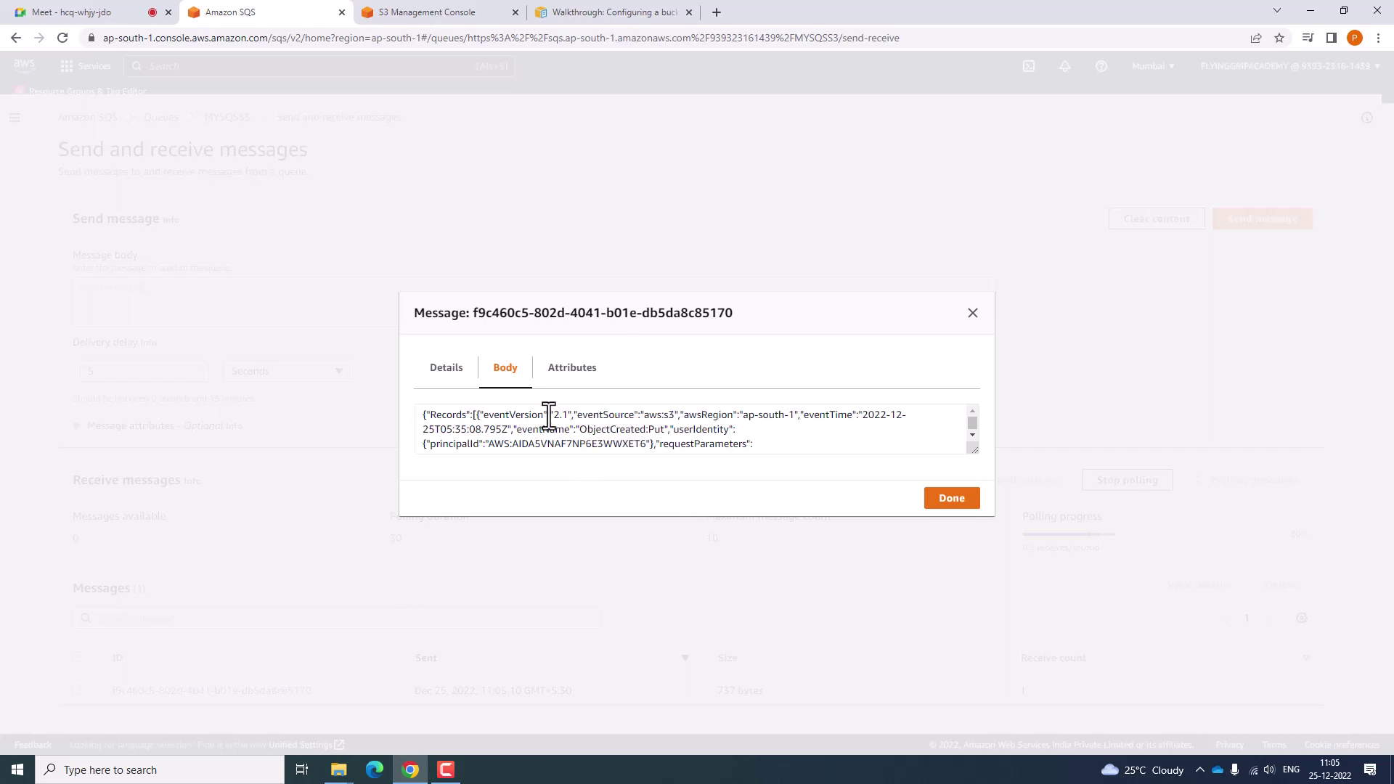
{"action": "left_click_drag", "start_coordinate": [457, 431], "coordinate": [661, 440]}
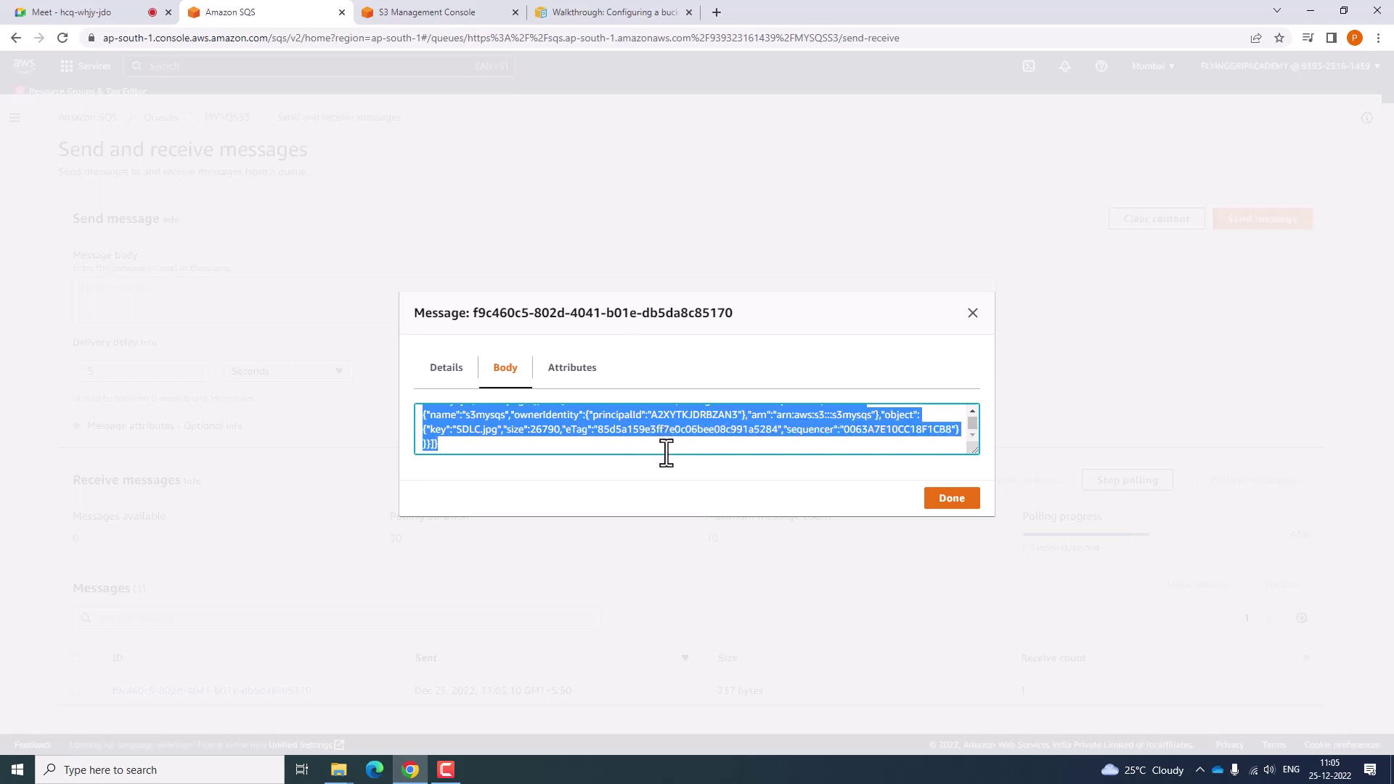
{"action": "left_click", "coordinate": [527, 430]}
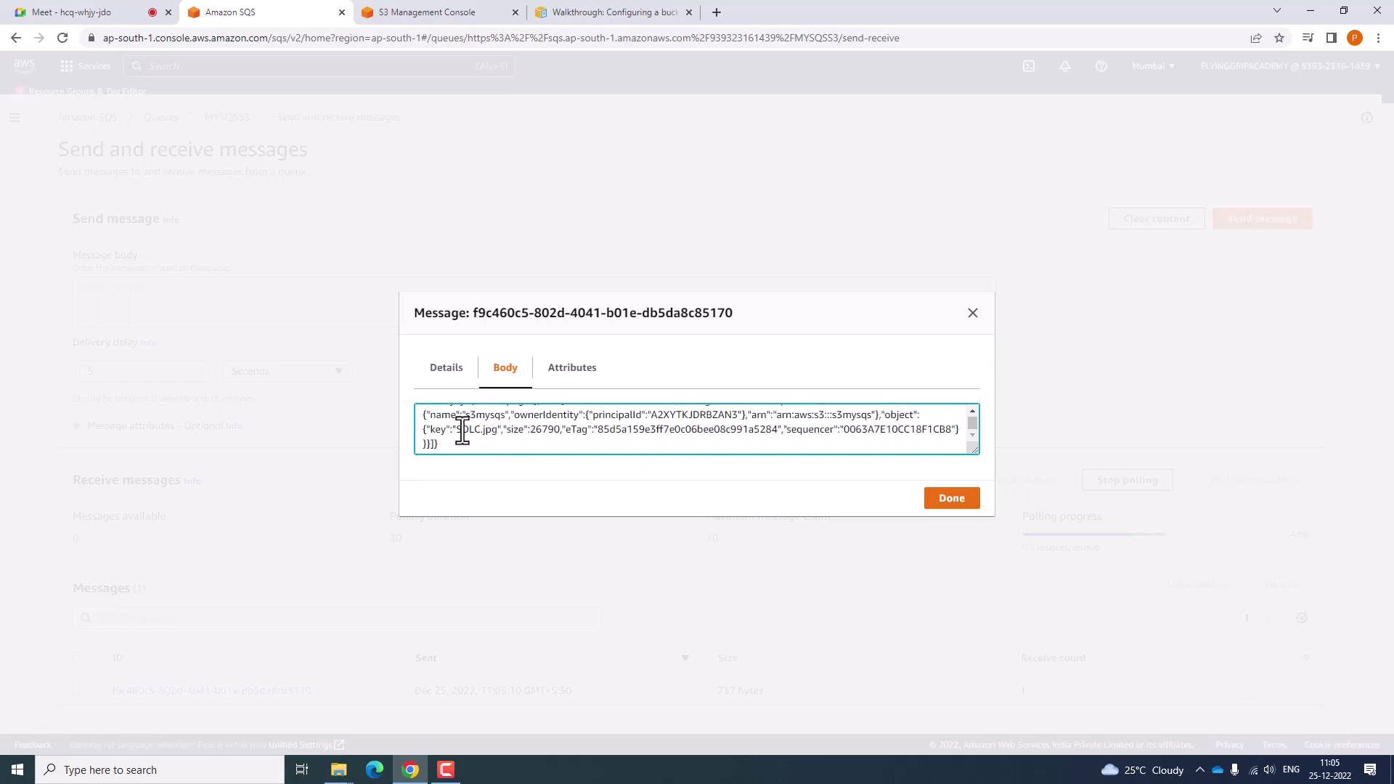
{"action": "left_click_drag", "start_coordinate": [457, 430], "coordinate": [493, 434]}
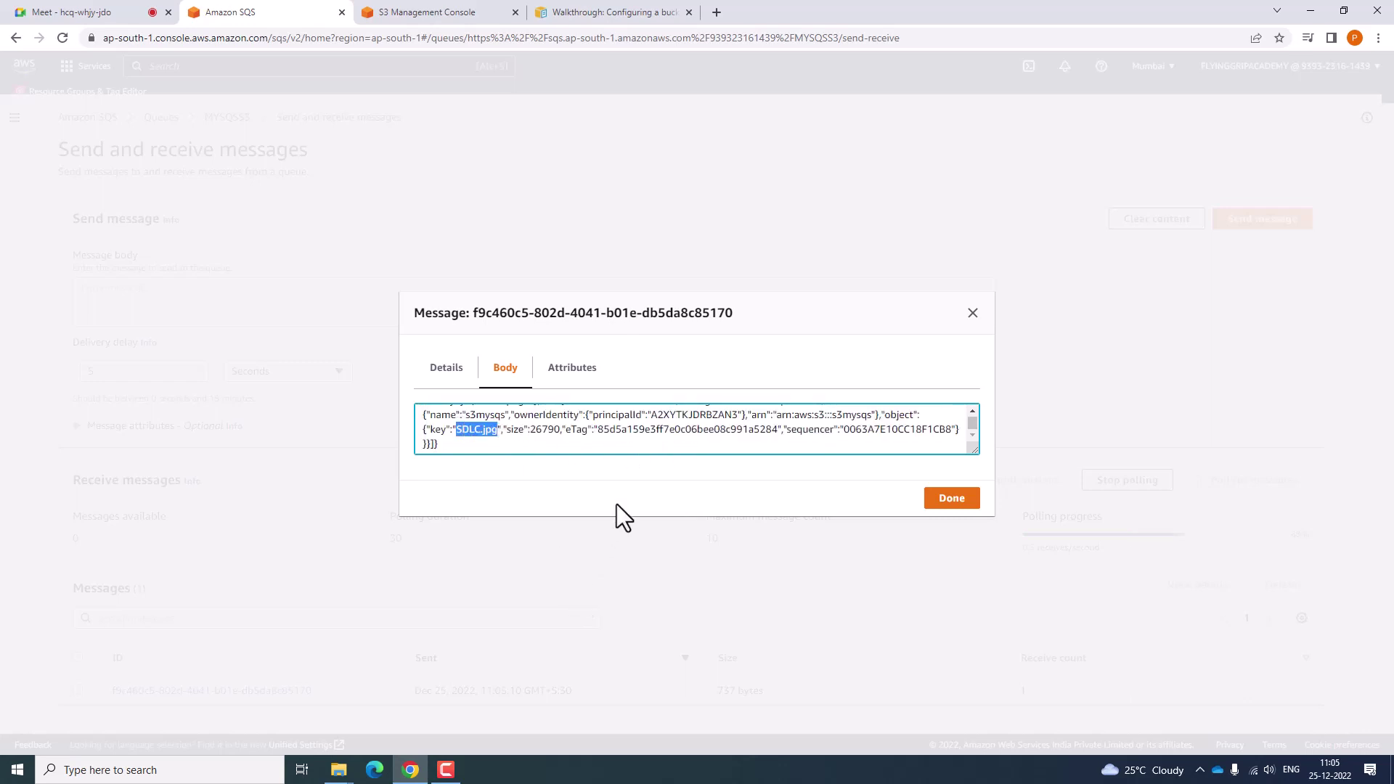
{"action": "left_click_drag", "start_coordinate": [528, 430], "coordinate": [561, 429]}
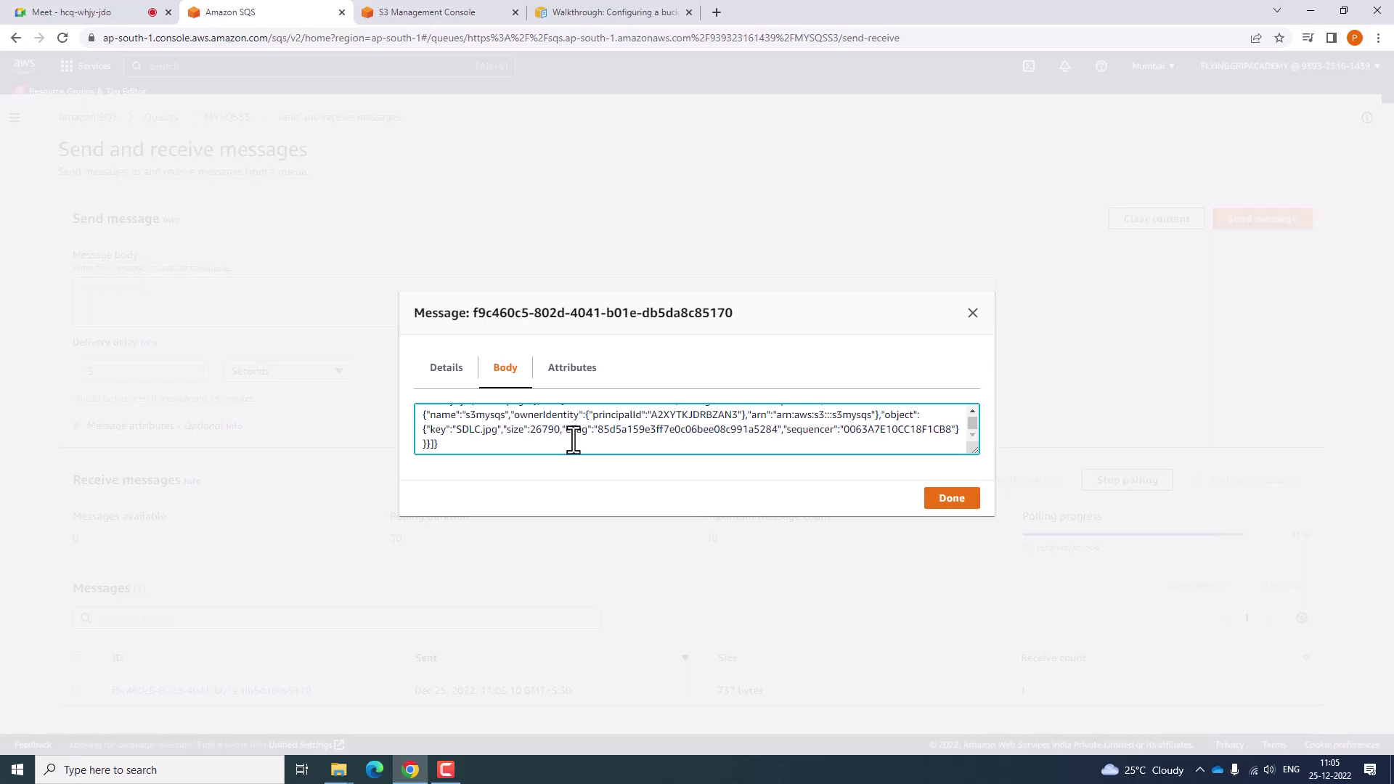
{"action": "left_click", "coordinate": [972, 314]}
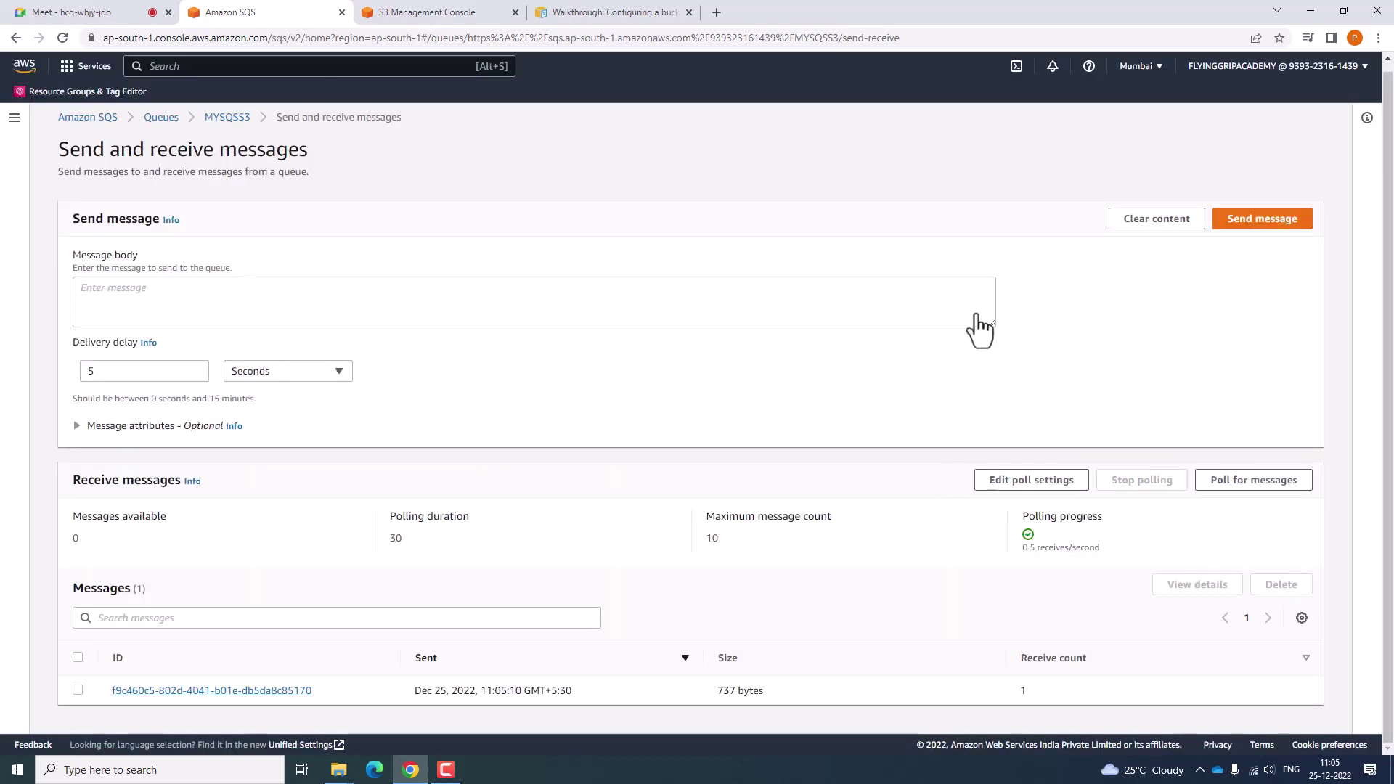